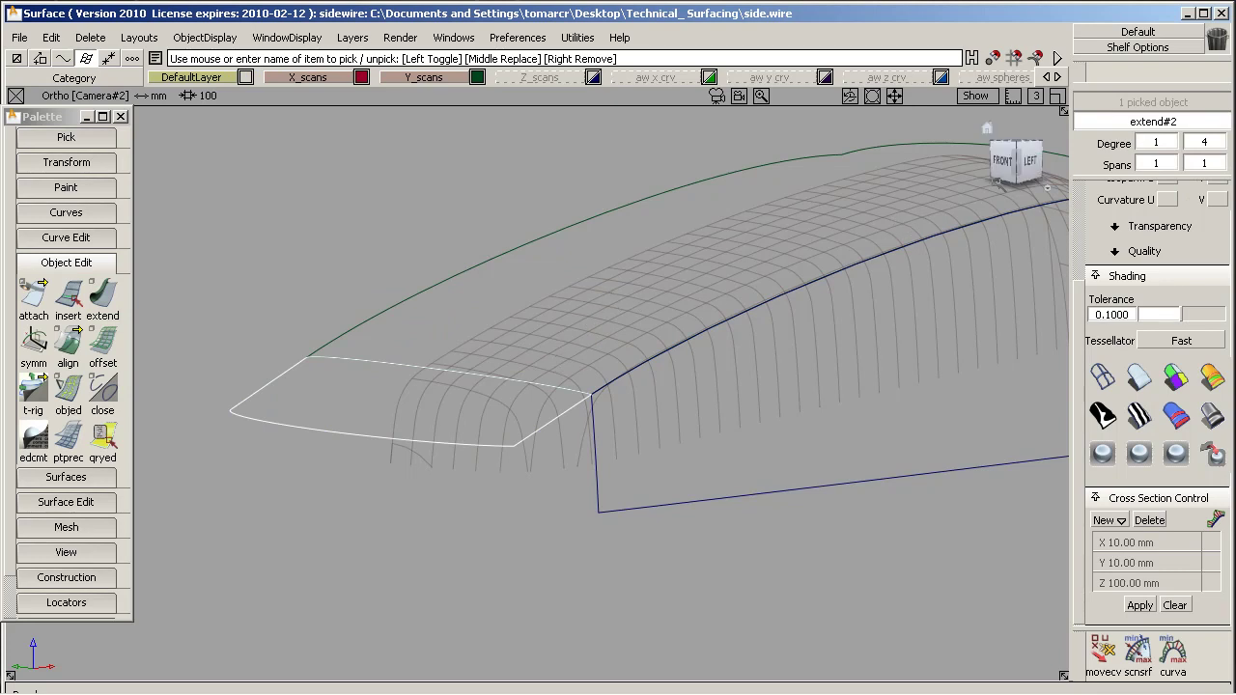
Rotate the extended surface about Y in the Left view until it stands nearly upright, parallel to the front end of the scans.
{"action": "left_click", "coordinate": [1029, 164]}
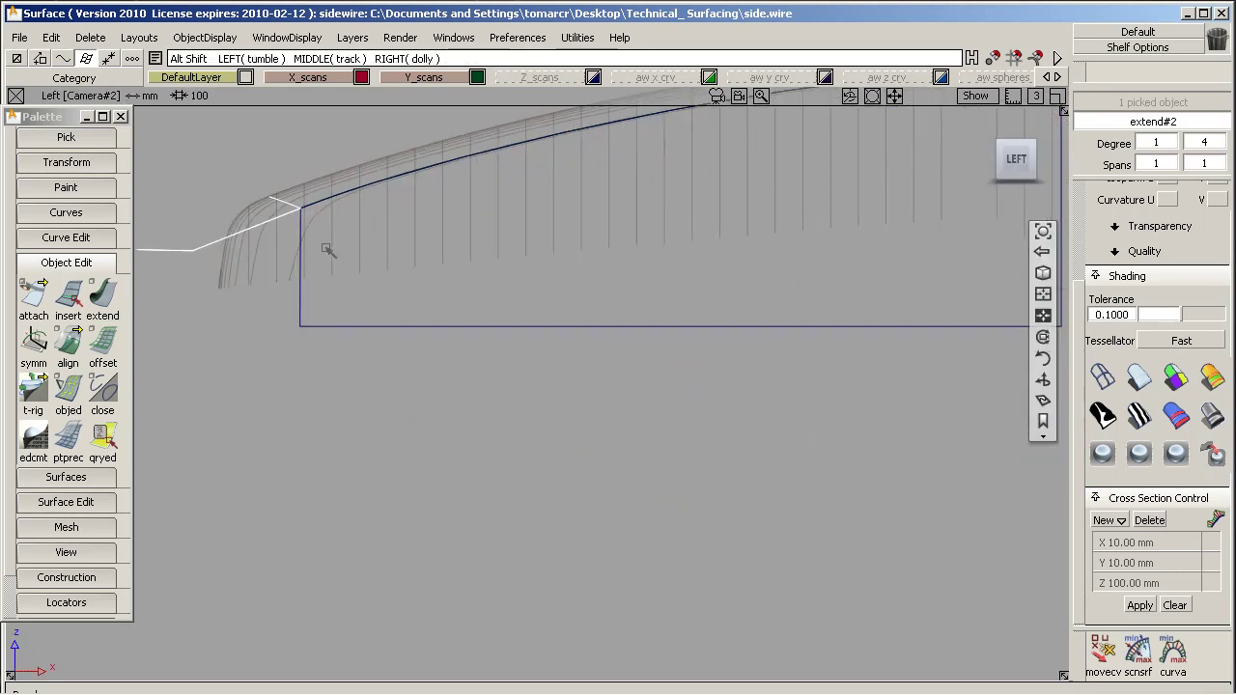
{"action": "middle_click_drag", "start_coordinate": [326, 254], "coordinate": [394, 409], "text": "alt+shift"}
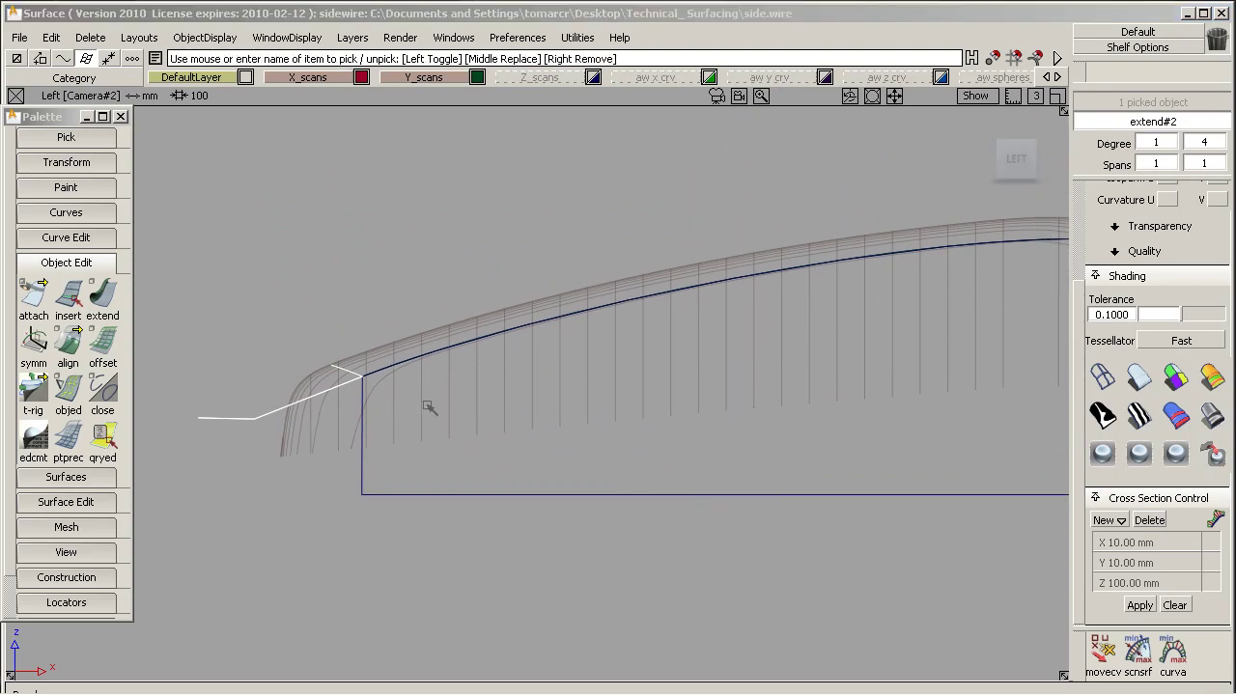
{"action": "right_click_drag", "start_coordinate": [427, 402], "coordinate": [502, 450], "text": "ctrl+shift"}
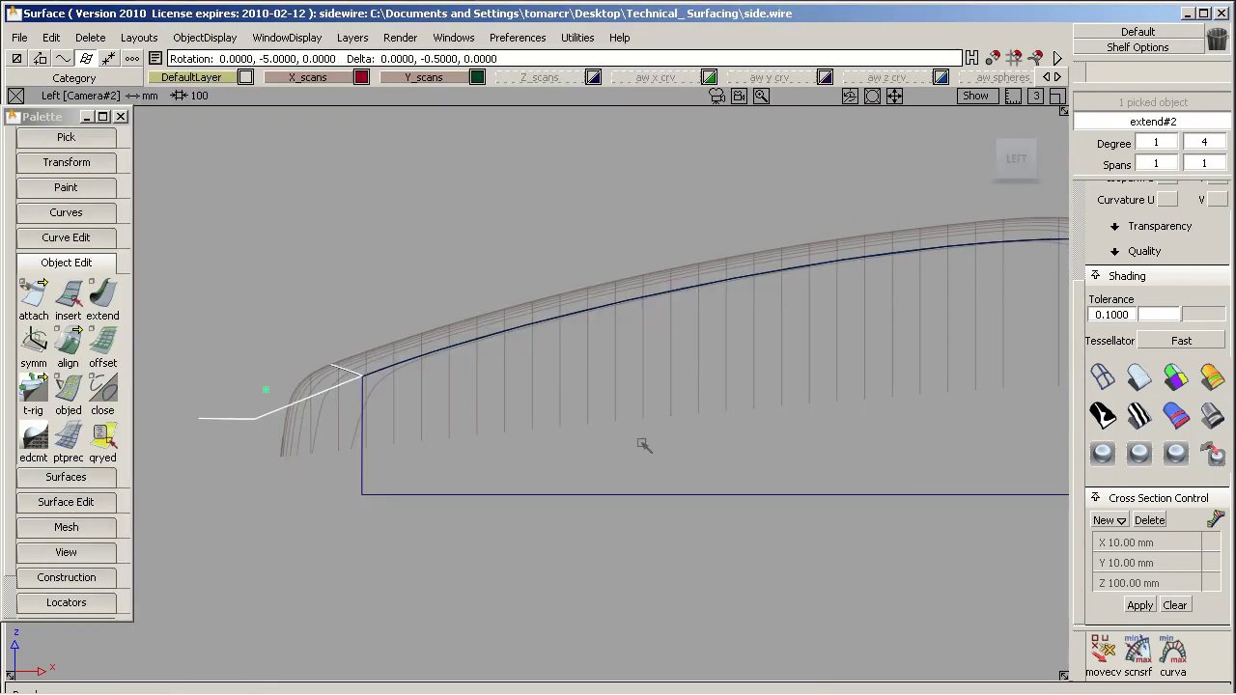
{"action": "middle_click_drag", "start_coordinate": [640, 441], "coordinate": [494, 450]}
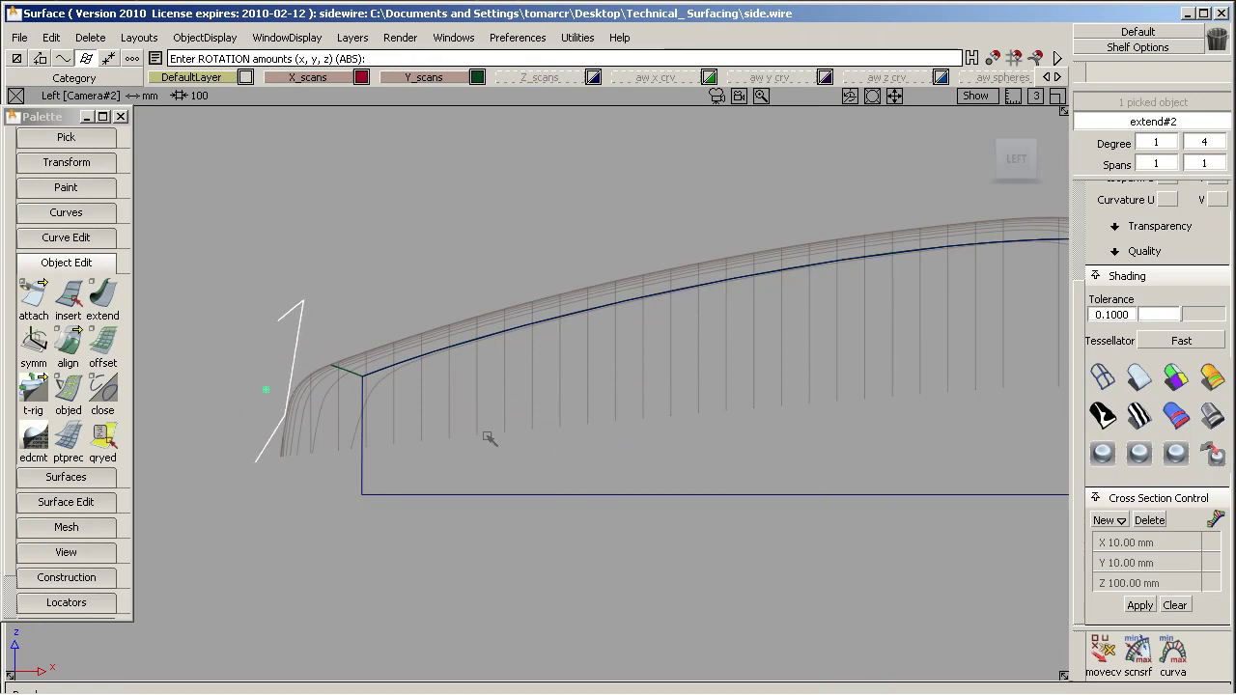
Display the extended surface's CVs and hulls, and move the surface onto the front end of the scans.
{"action": "scroll", "coordinate": [1169, 246], "scroll_direction": "up", "scroll_amount": 5}
{"action": "left_click", "coordinate": [1168, 239]}
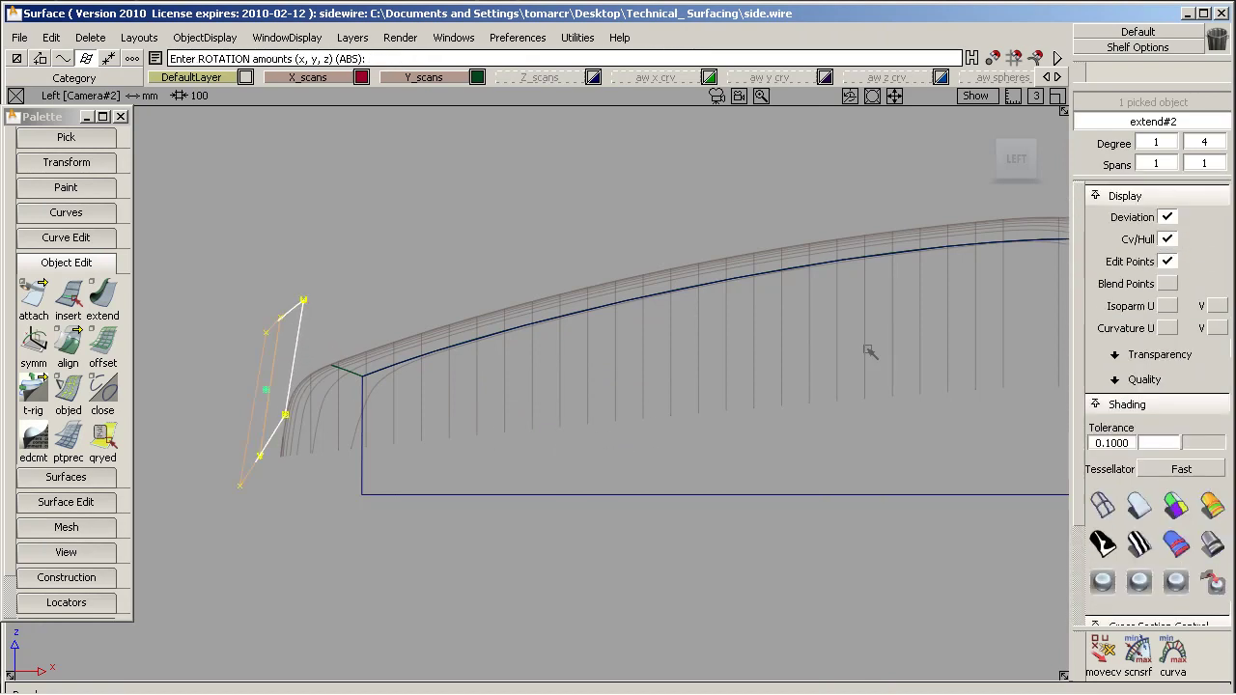
{"action": "mouse_move", "coordinate": [362, 471]}
{"action": "right_mouse_down", "text": "ctrl+shift"}
{"action": "mouse_move", "coordinate": [353, 414]}
{"action": "mouse_move", "coordinate": [375, 458]}
{"action": "right_mouse_up", "text": "ctrl+shift"}
{"action": "middle_click_drag", "start_coordinate": [375, 458], "coordinate": [445, 447]}
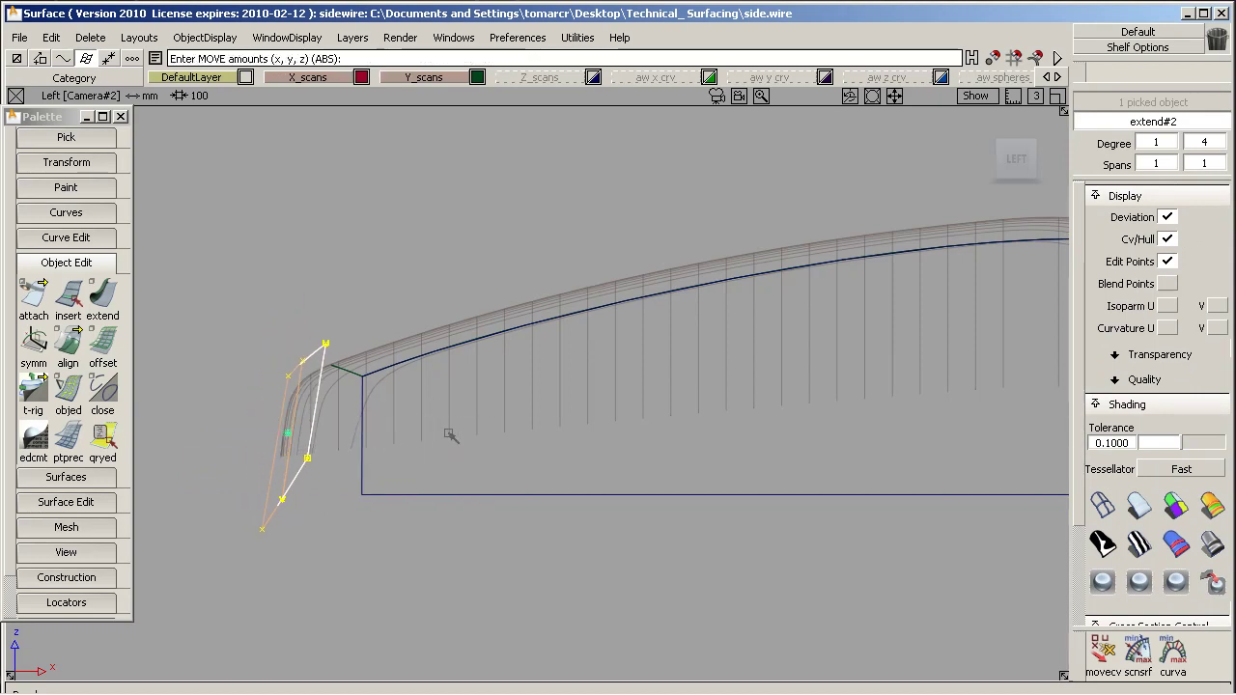
Show Y cross sections at 10 mm spacing on the surface and shift it about 2.09 mm forward along X.
{"action": "scroll", "coordinate": [1123, 544], "scroll_direction": "down", "scroll_amount": 3}
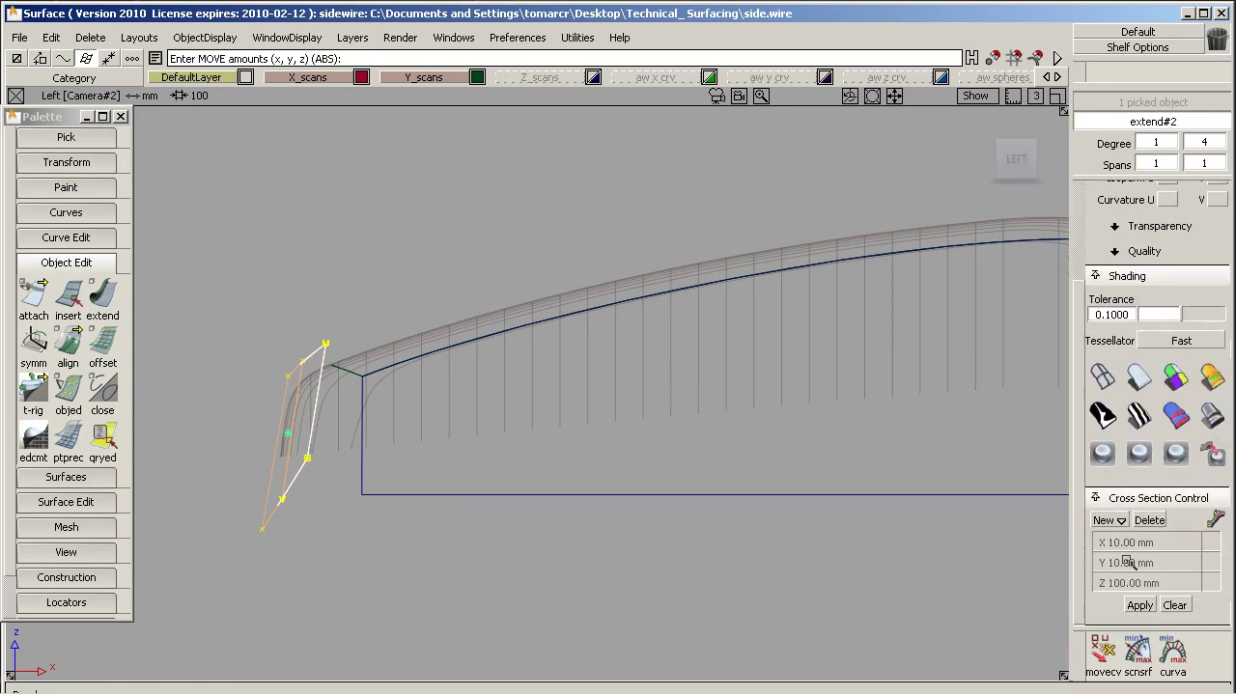
{"action": "left_click", "coordinate": [1127, 562]}
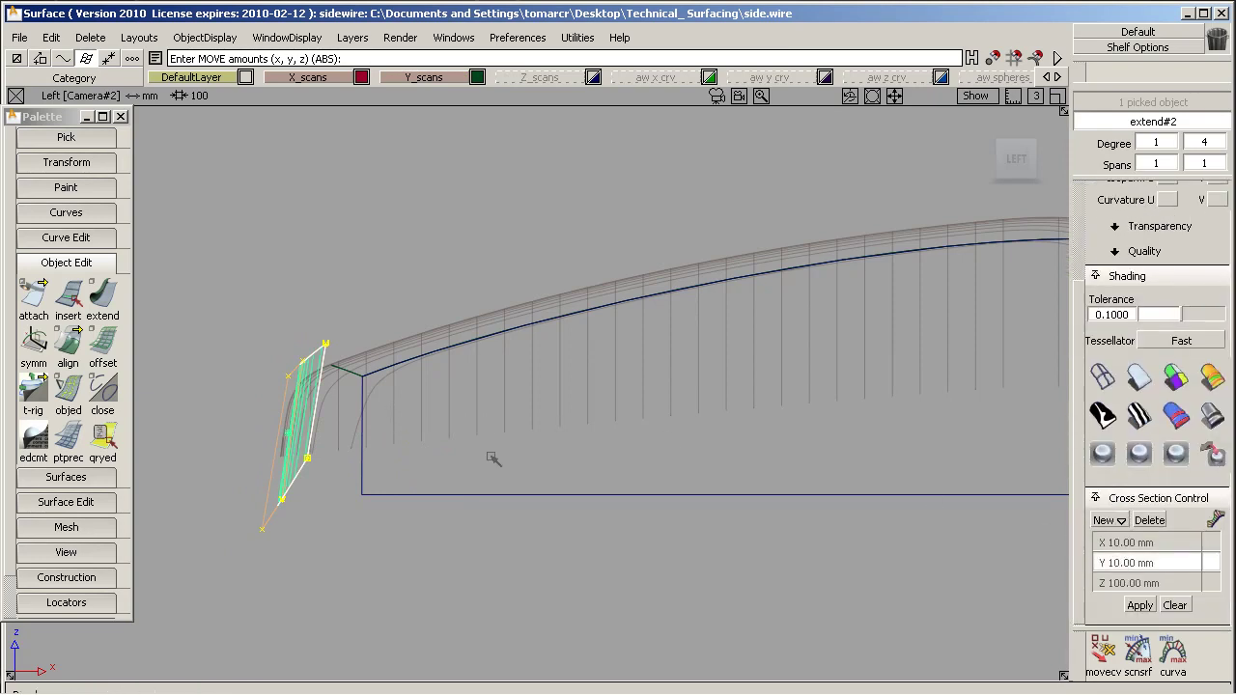
{"action": "left_click_drag", "start_coordinate": [527, 455], "coordinate": [525, 409], "text": "ctrl+shift"}
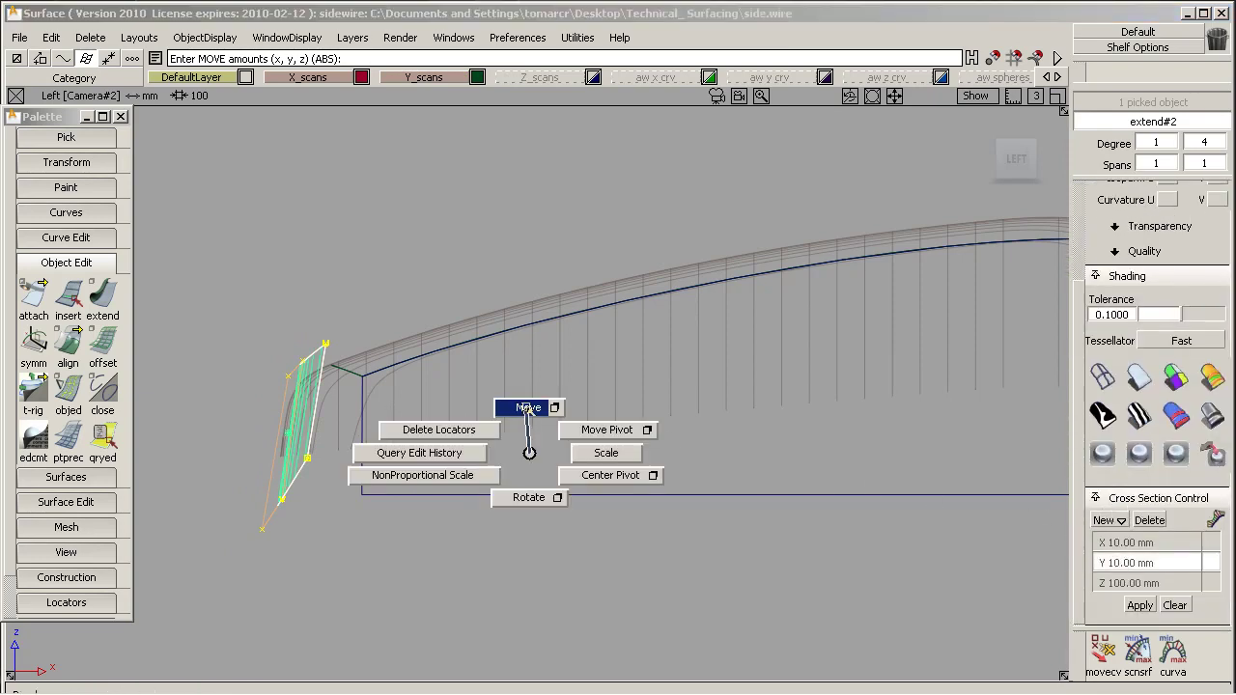
{"action": "middle_click_drag", "start_coordinate": [572, 443], "coordinate": [564, 449]}
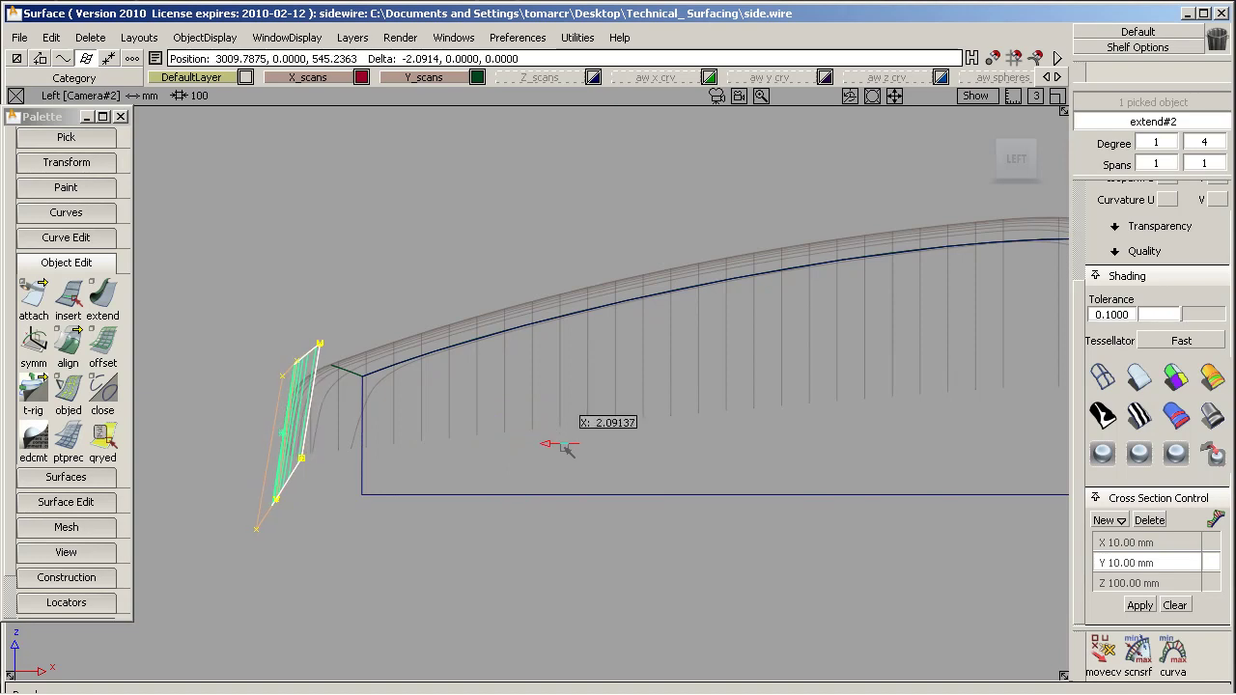
Select the lower CV row of the front surface and level it at the height of its outer corner CV.
{"action": "right_click_drag", "start_coordinate": [564, 449], "coordinate": [422, 391], "text": "alt+shift"}
{"action": "middle_click_drag", "start_coordinate": [422, 391], "coordinate": [760, 409], "text": "alt+shift"}
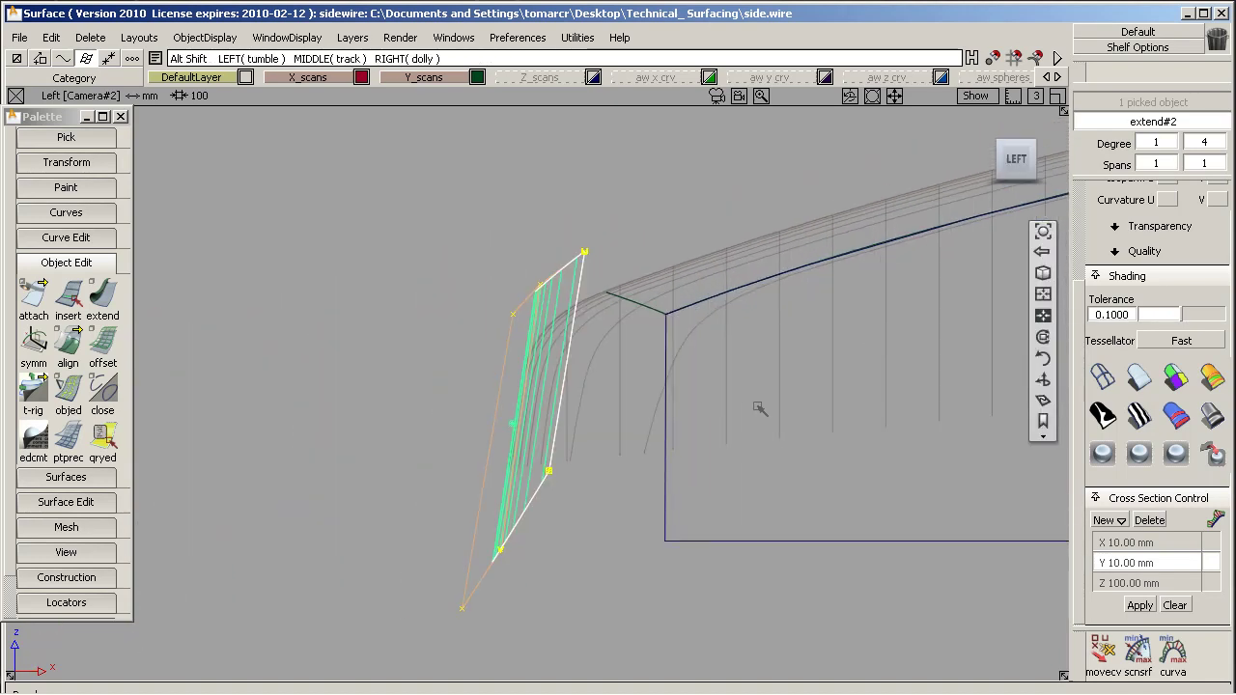
{"action": "right_click_drag", "start_coordinate": [746, 409], "coordinate": [761, 395], "text": "alt+shift"}
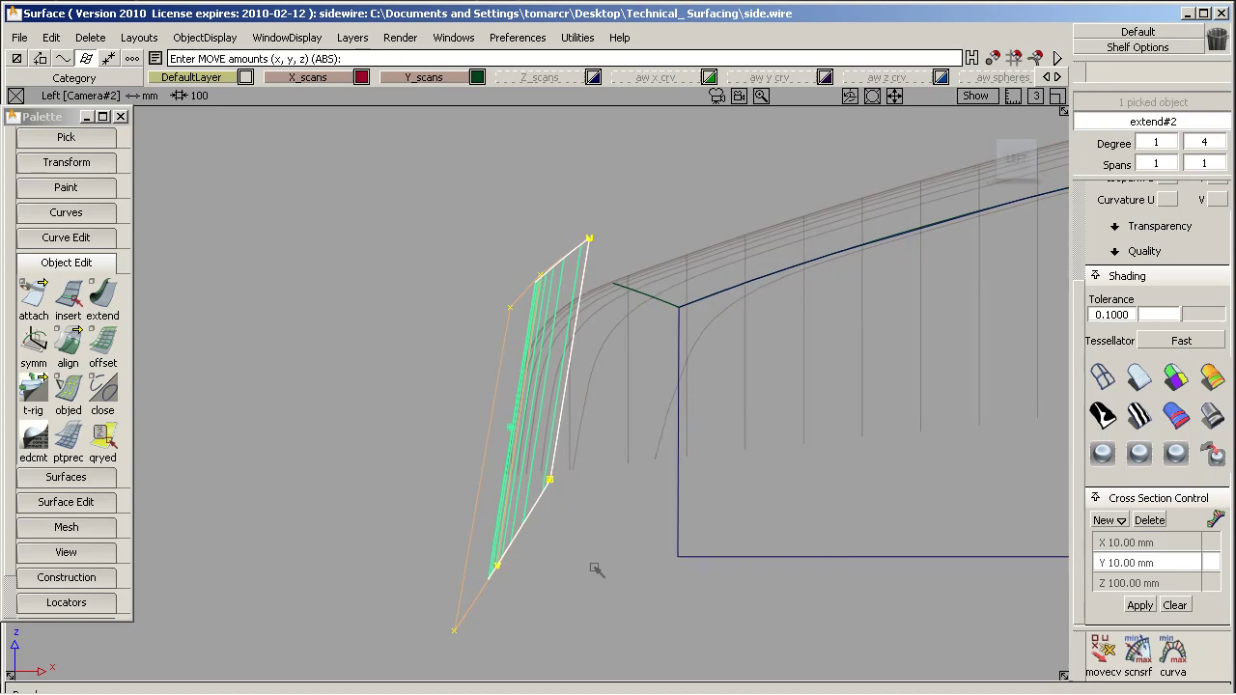
{"action": "left_click_drag", "start_coordinate": [596, 569], "coordinate": [611, 397], "text": "ctrl+shift"}
{"action": "left_click_drag", "start_coordinate": [395, 492], "coordinate": [533, 659]}
{"action": "middle_click_drag", "start_coordinate": [614, 515], "coordinate": [625, 465], "text": "ctrl+shift"}
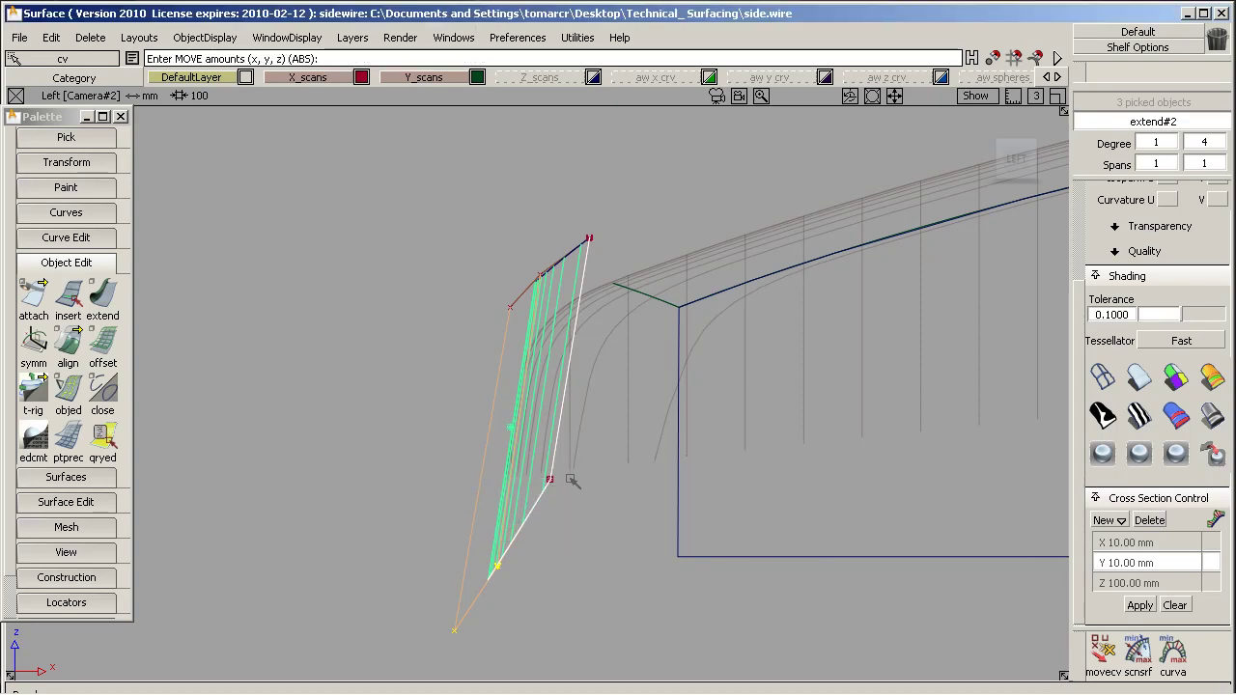
{"action": "right_click", "coordinate": [571, 481], "text": "ctrl"}
Select the upper CV row of the front surface and level it at the height of its outer corner CV.
{"action": "left_click_drag", "start_coordinate": [574, 482], "coordinate": [552, 323], "text": "ctrl+shift"}
{"action": "middle_click_drag", "start_coordinate": [547, 321], "coordinate": [551, 283], "text": "ctrl+shift"}
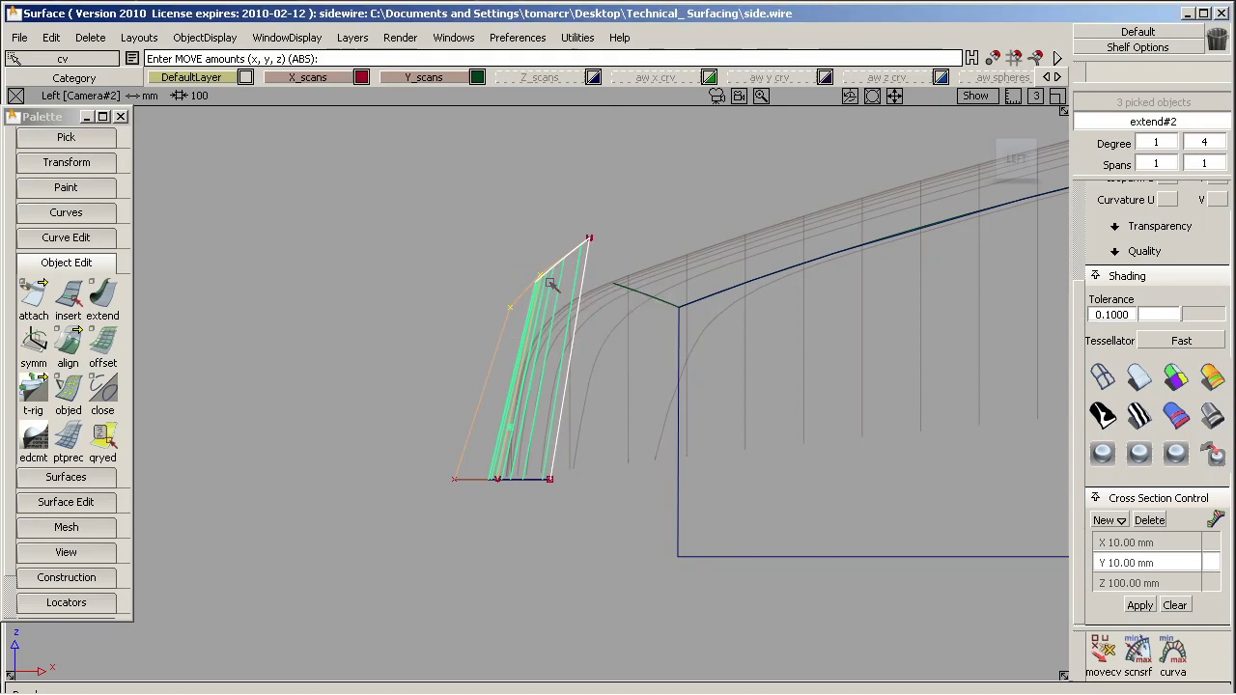
{"action": "right_click", "coordinate": [606, 242], "text": "ctrl"}
{"action": "left_click_drag", "start_coordinate": [594, 277], "coordinate": [579, 218], "text": "ctrl+shift"}
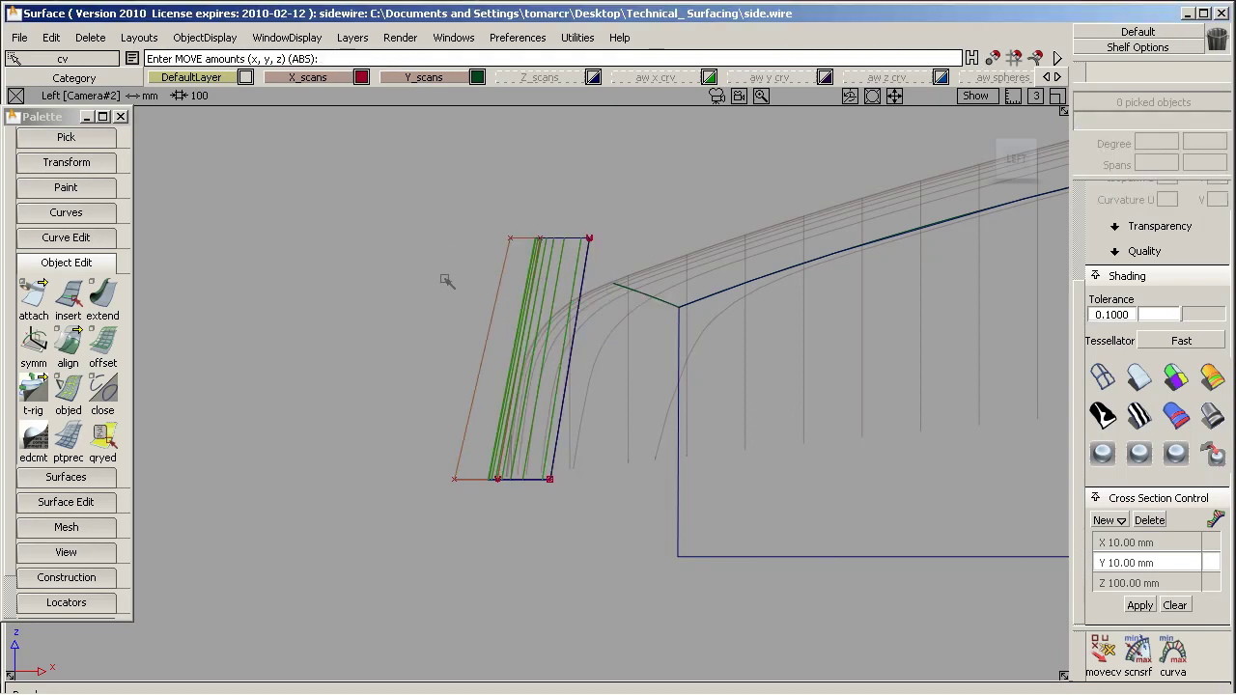
Apply the Symmetric Modeling constraint to the front surface.
{"action": "left_click", "coordinate": [87, 268]}
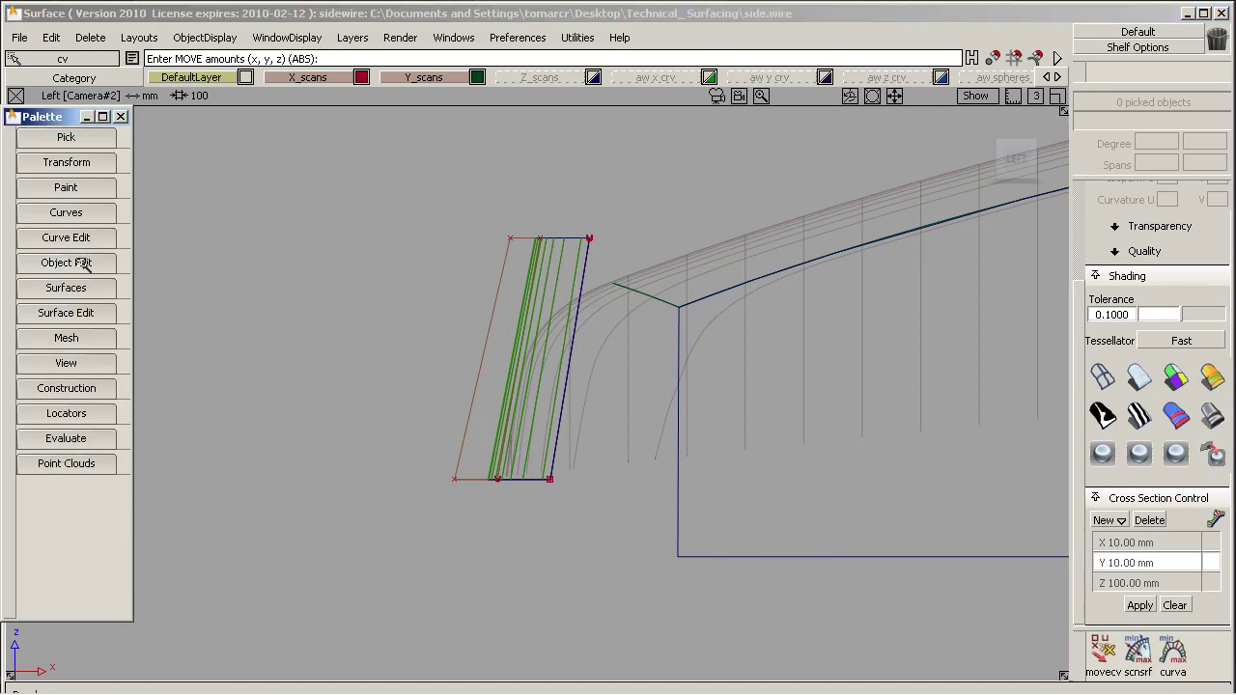
{"action": "left_click", "coordinate": [96, 237]}
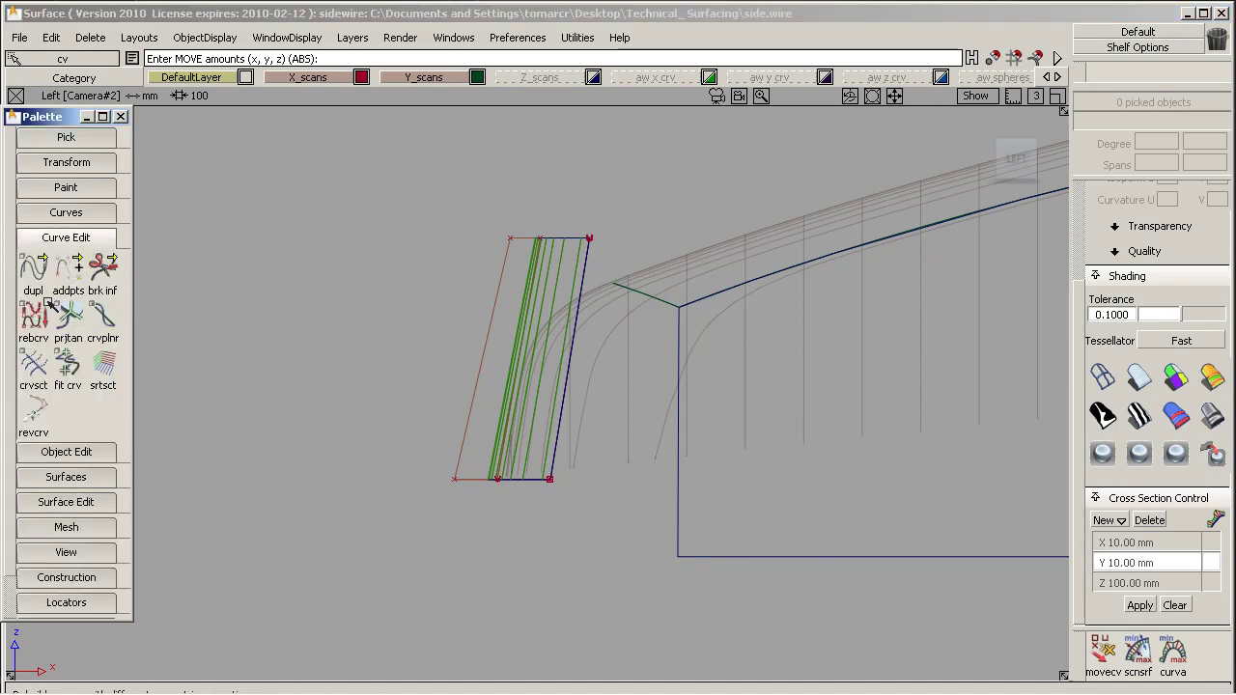
{"action": "left_click", "coordinate": [83, 237]}
{"action": "left_click", "coordinate": [97, 262]}
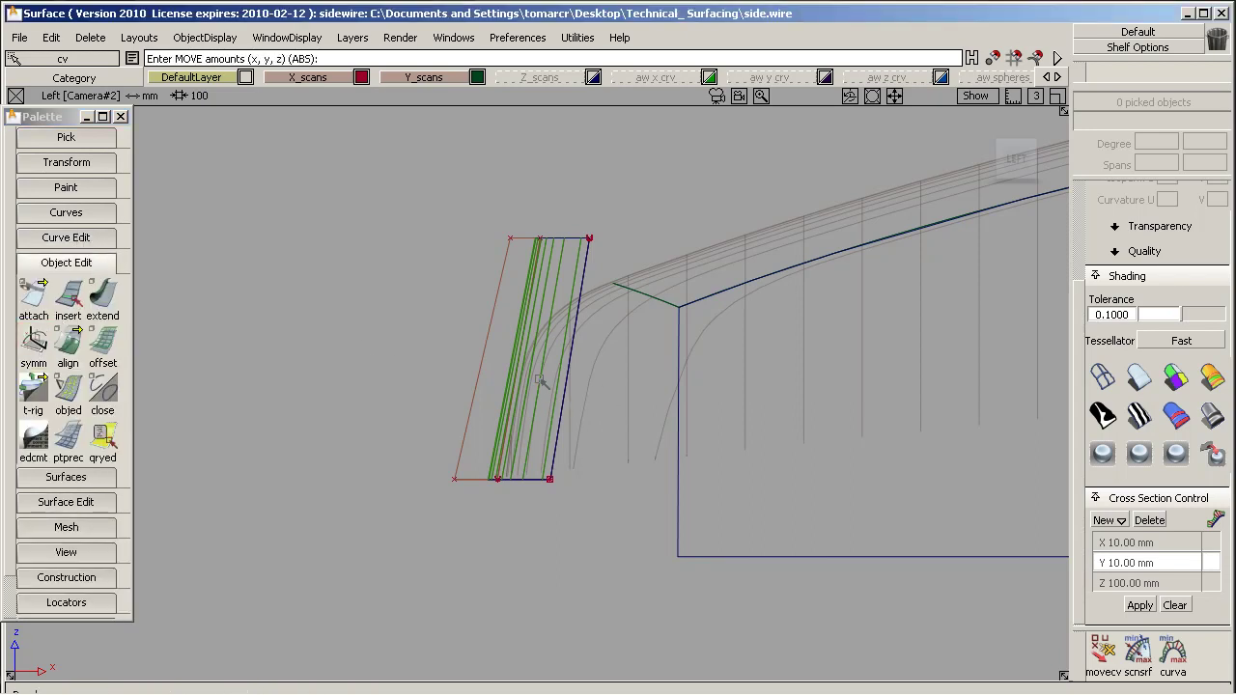
{"action": "left_click_drag", "start_coordinate": [535, 343], "coordinate": [541, 380], "text": "ctrl+shift"}
{"action": "left_click", "coordinate": [562, 416]}
{"action": "left_click", "coordinate": [39, 333]}
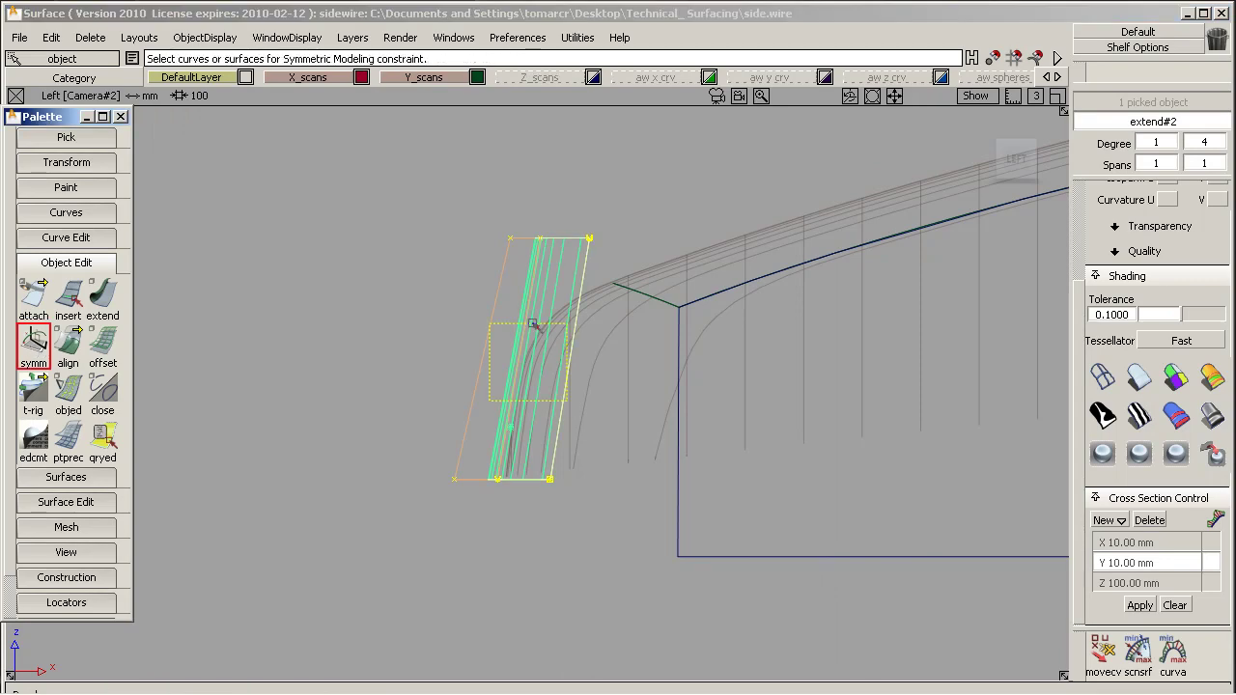
Make the aw spheres layer visible and view the front surface against the spheres from an angled front view.
{"action": "left_click_drag", "start_coordinate": [524, 317], "coordinate": [752, 375], "text": "alt+shift"}
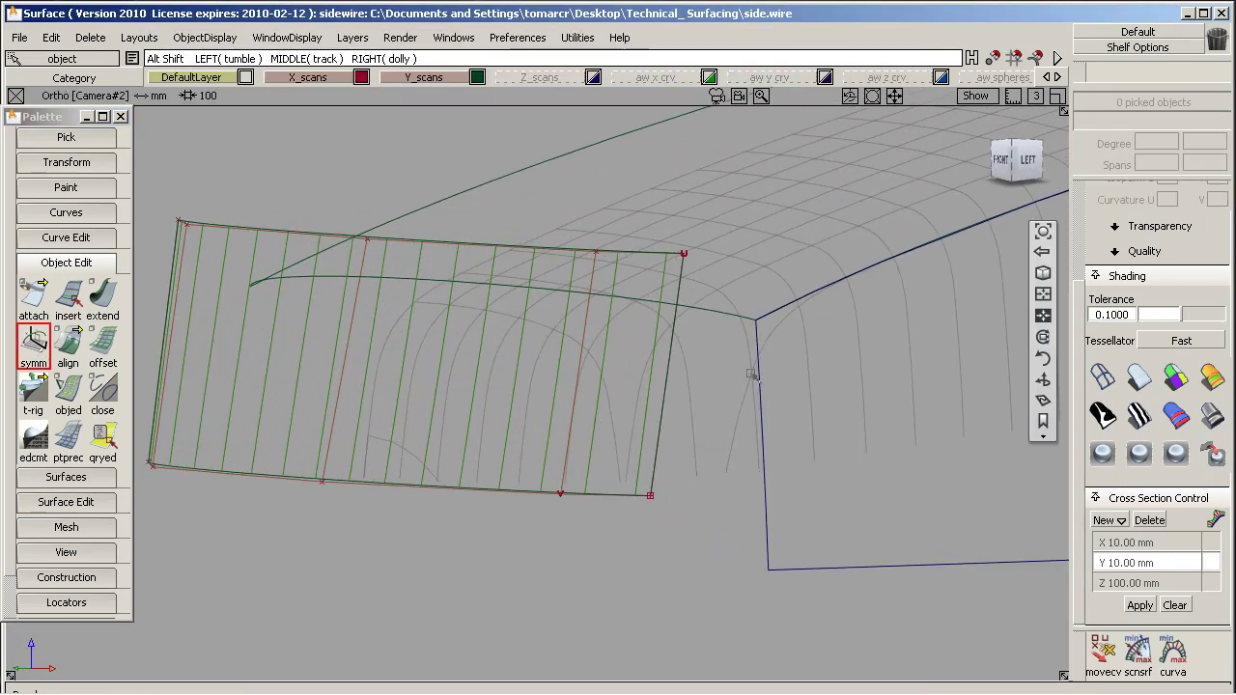
{"action": "middle_click_drag", "start_coordinate": [669, 336], "coordinate": [730, 372], "text": "alt+shift"}
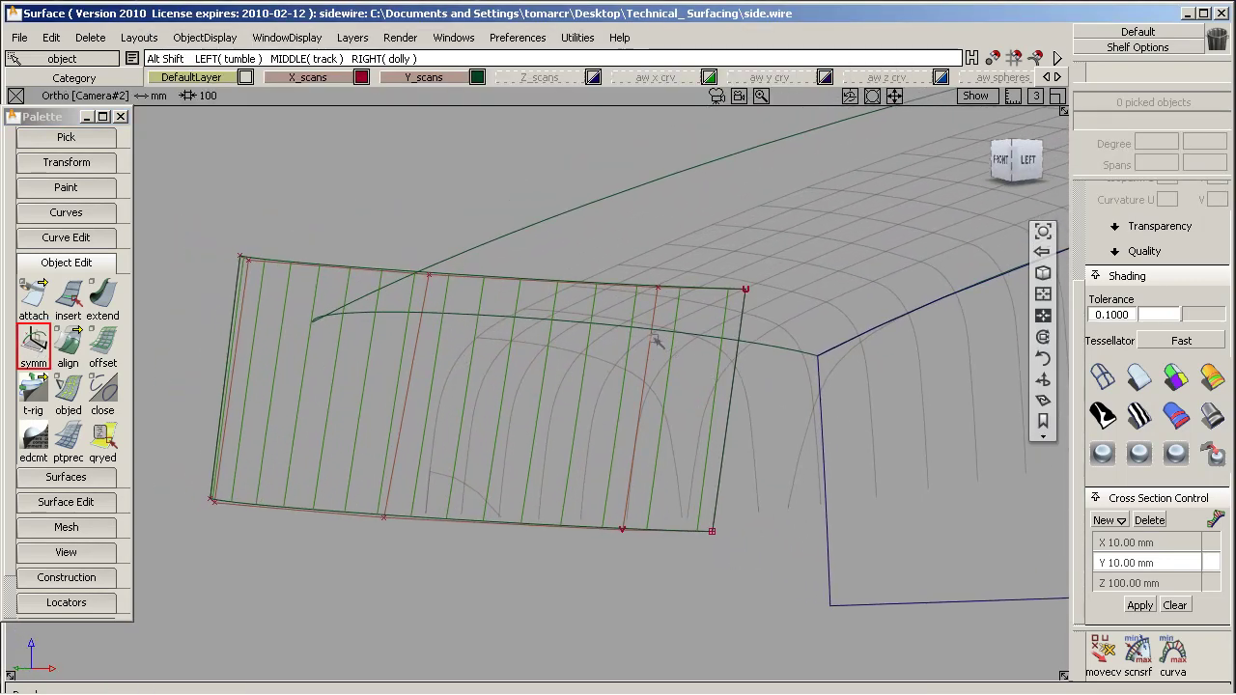
{"action": "left_click_drag", "start_coordinate": [656, 340], "coordinate": [676, 358], "text": "alt+shift"}
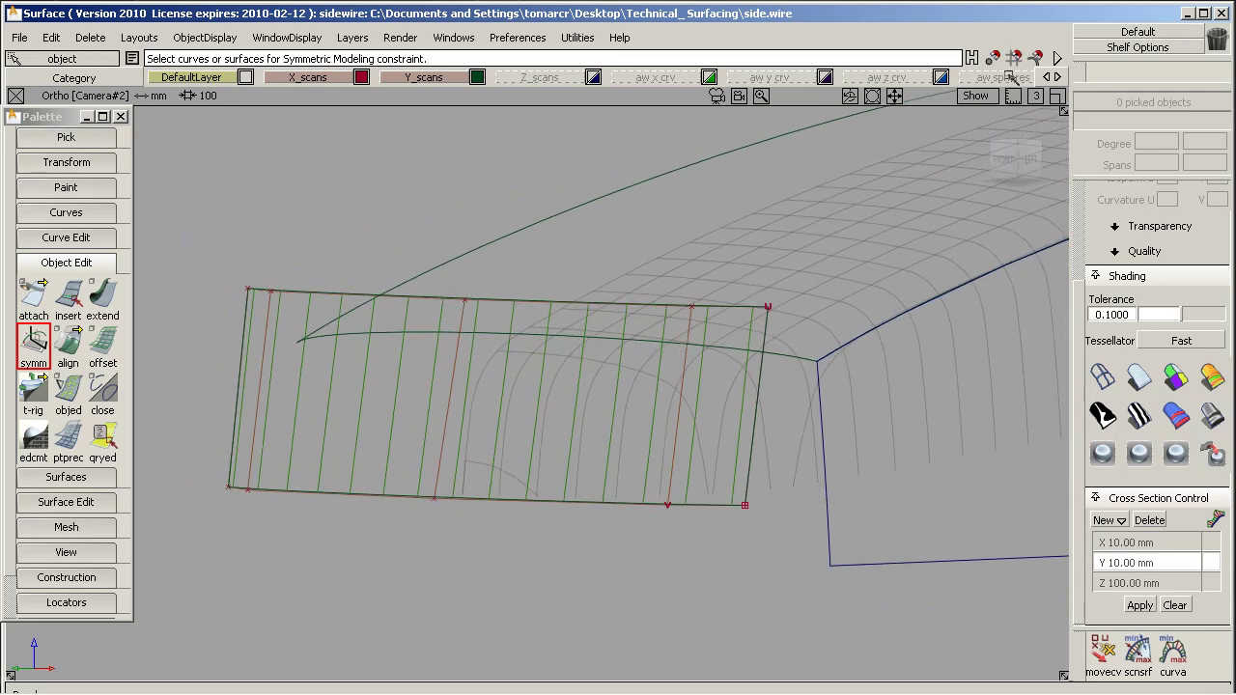
{"action": "right_click_drag", "start_coordinate": [1010, 77], "coordinate": [995, 129]}
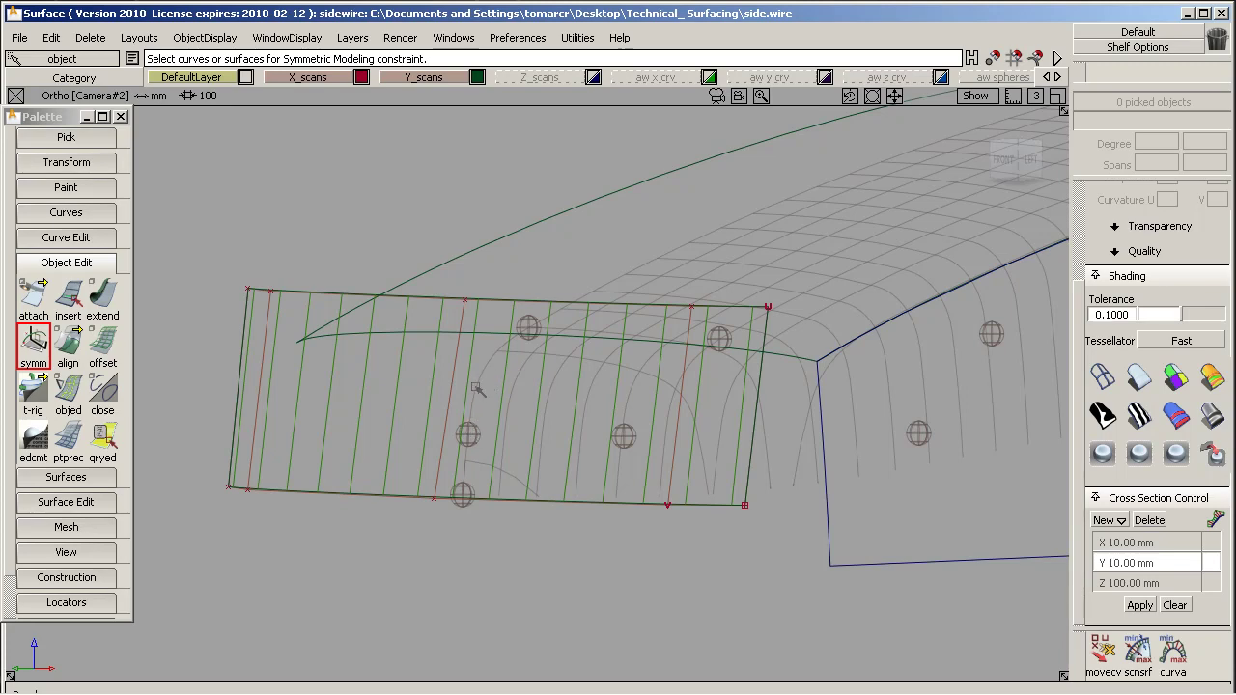
{"action": "left_click_drag", "start_coordinate": [496, 422], "coordinate": [587, 419], "text": "alt+shift"}
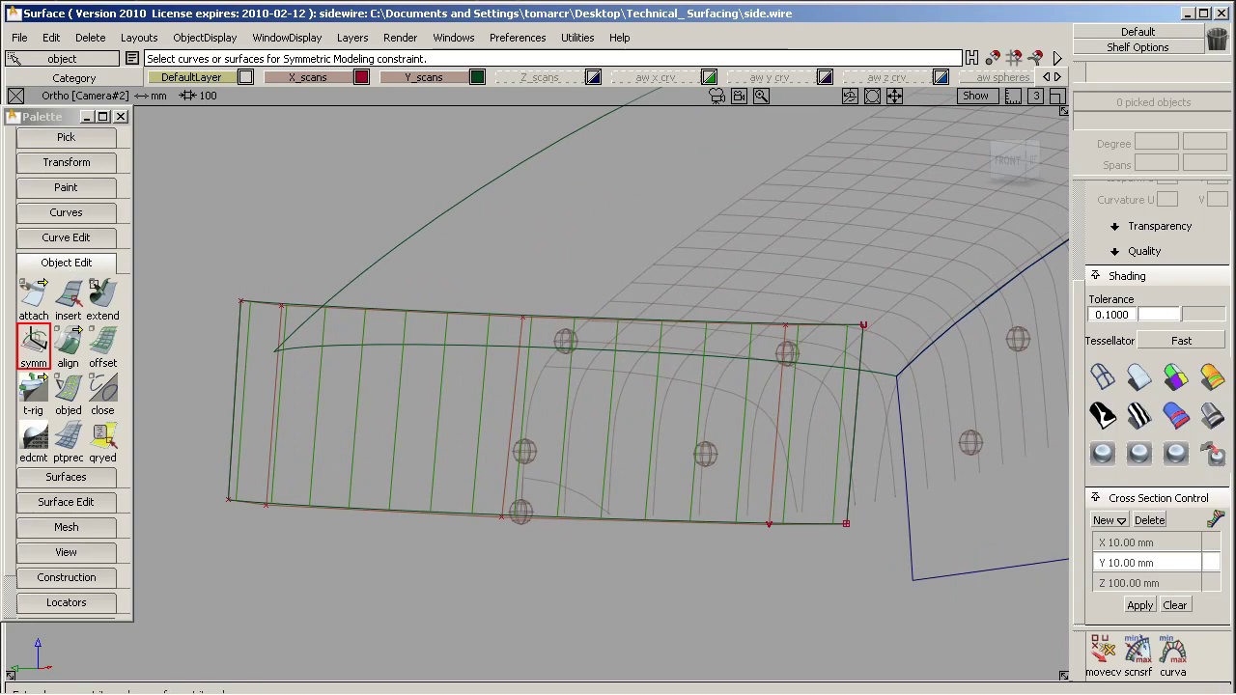
Using Extend with Extrapolate type and Merge, shorten the front surface by pulling its upper edge down to the middle row of spheres.
{"action": "double_click", "coordinate": [108, 298]}
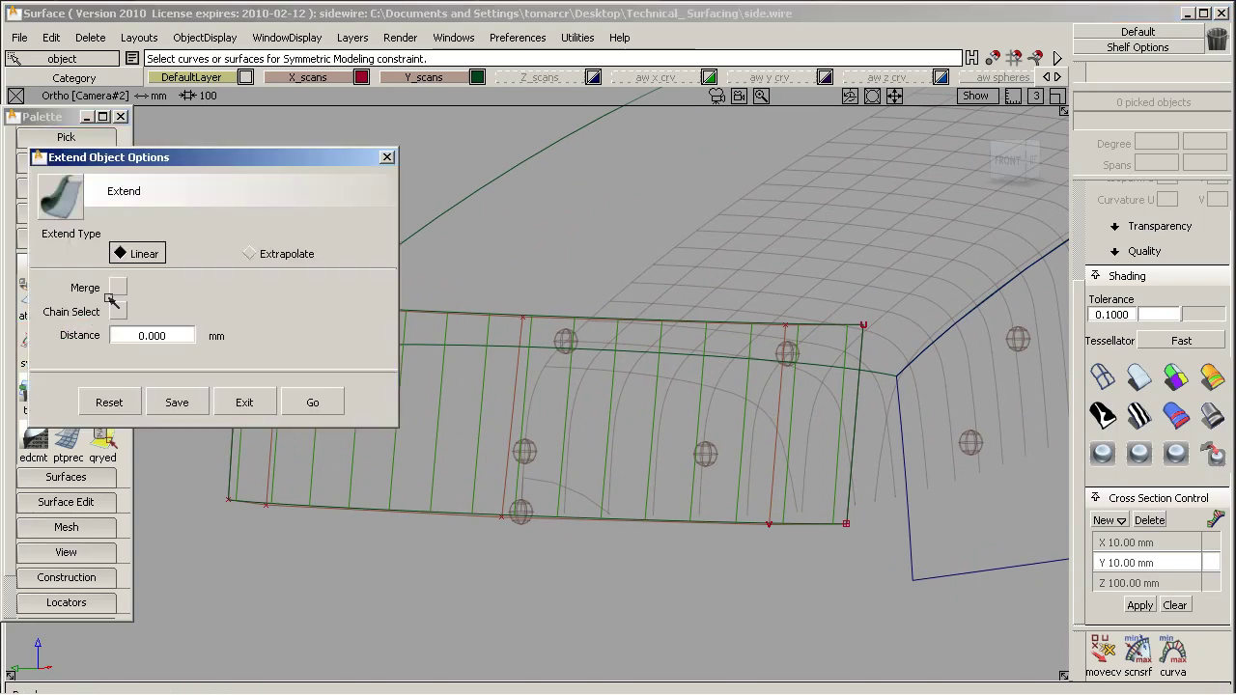
{"action": "left_click", "coordinate": [287, 253]}
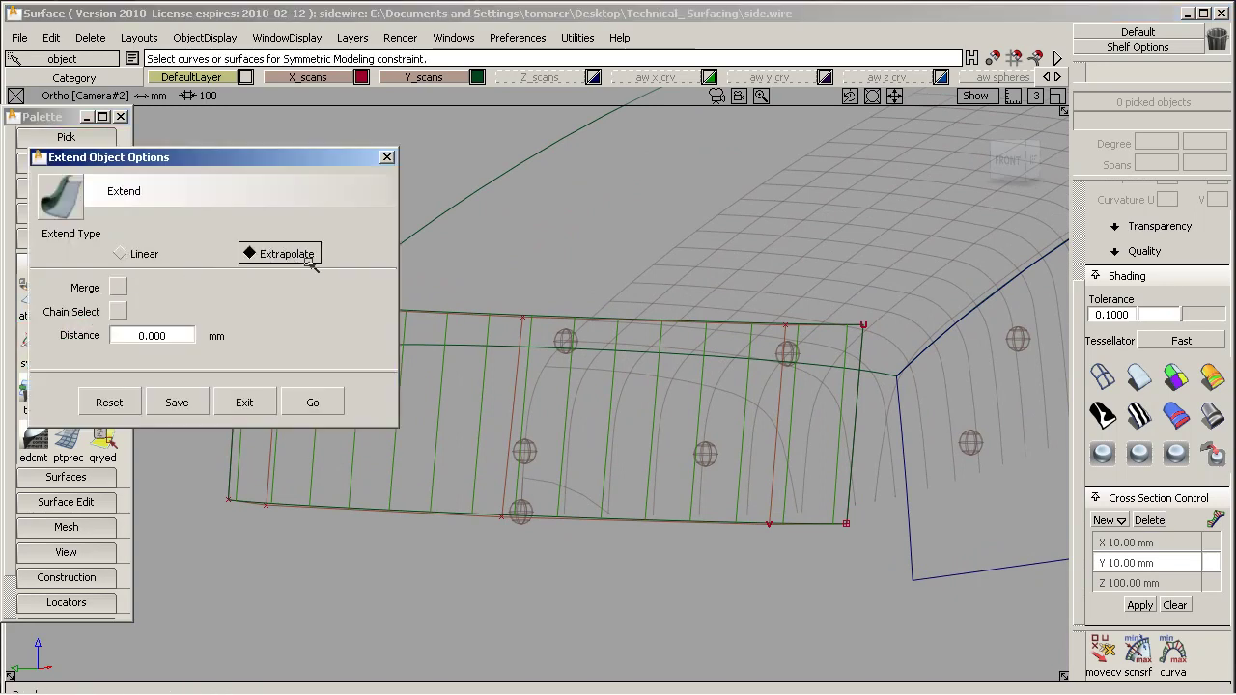
{"action": "left_click", "coordinate": [118, 287]}
{"action": "left_click", "coordinate": [318, 402]}
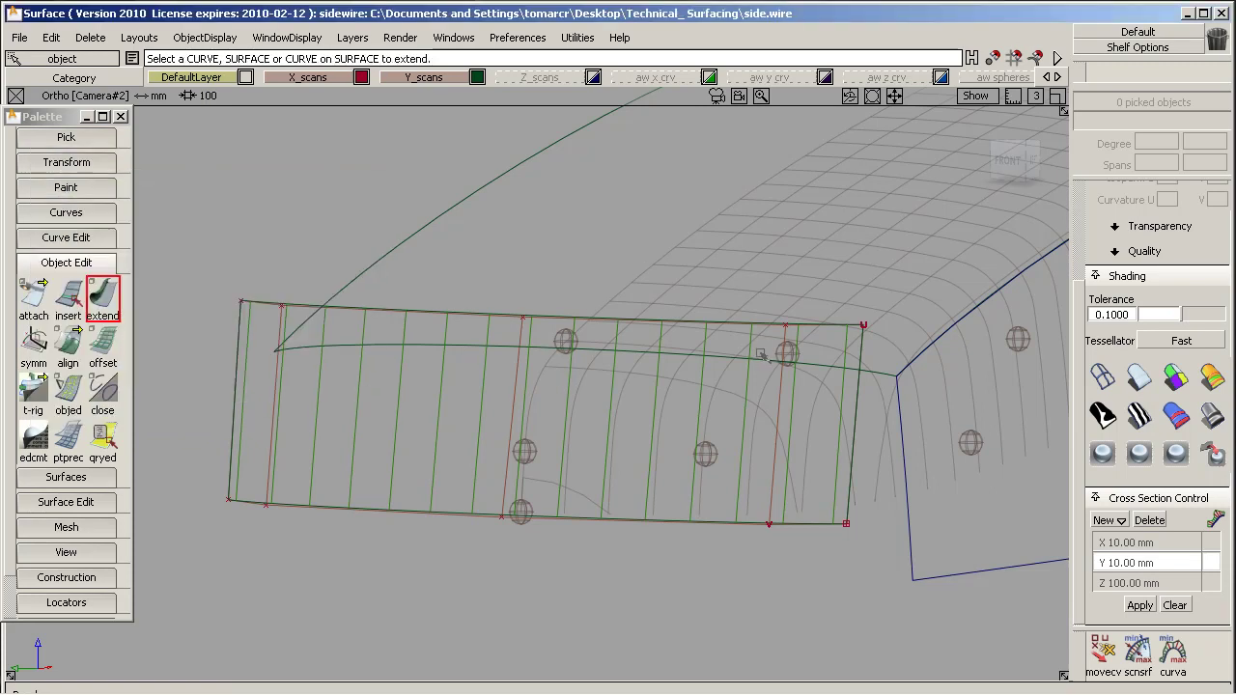
{"action": "left_click", "coordinate": [680, 324]}
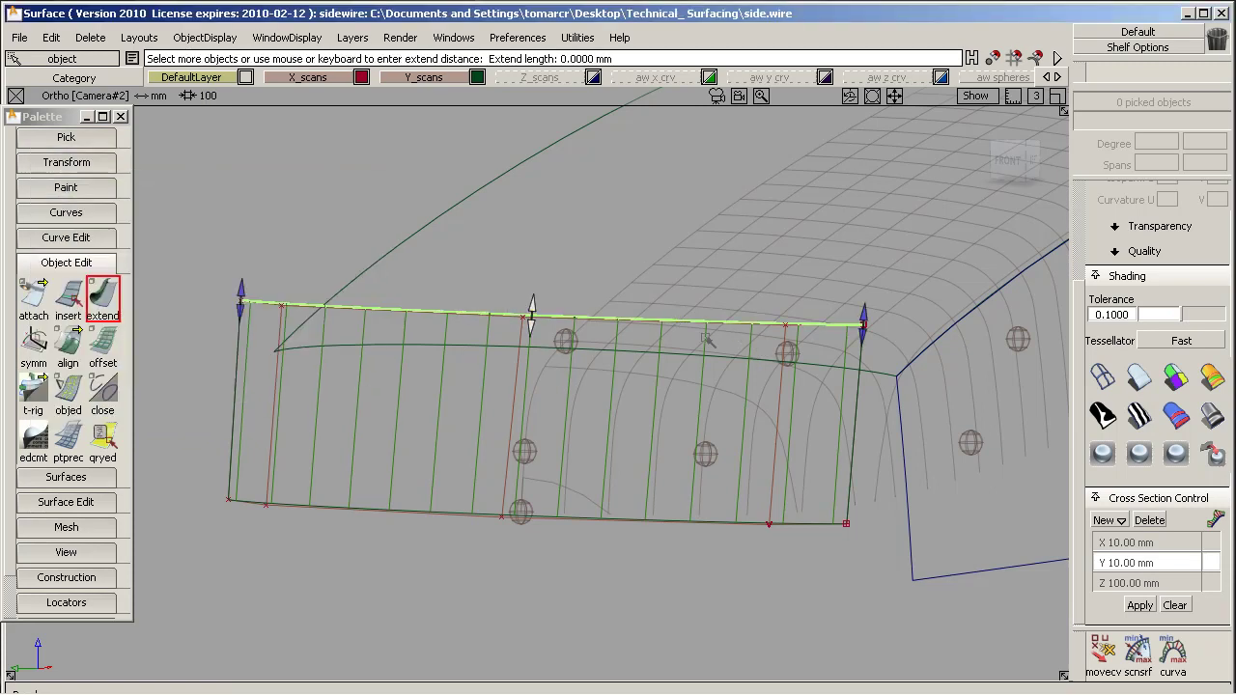
{"action": "left_click_drag", "start_coordinate": [902, 426], "coordinate": [908, 471]}
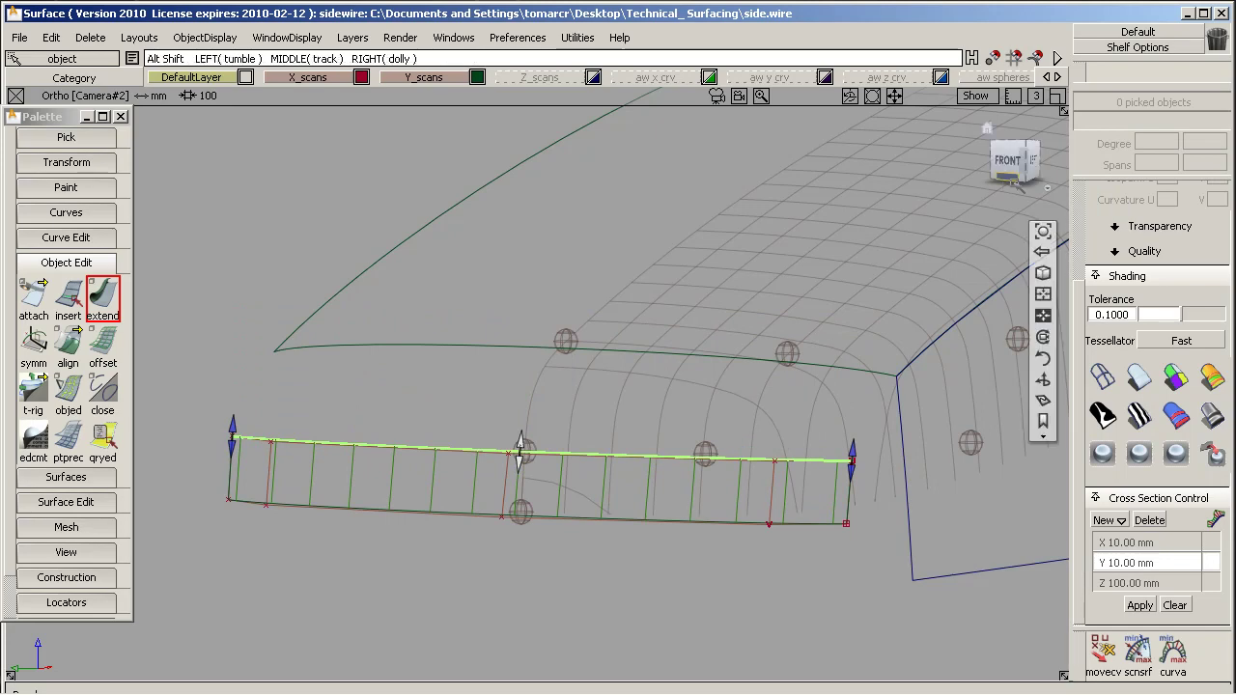
In the Front view, shorten both sides of the surface by about 66.93 mm and extend its lower edge downward about 20.8 mm.
{"action": "left_click", "coordinate": [1008, 160]}
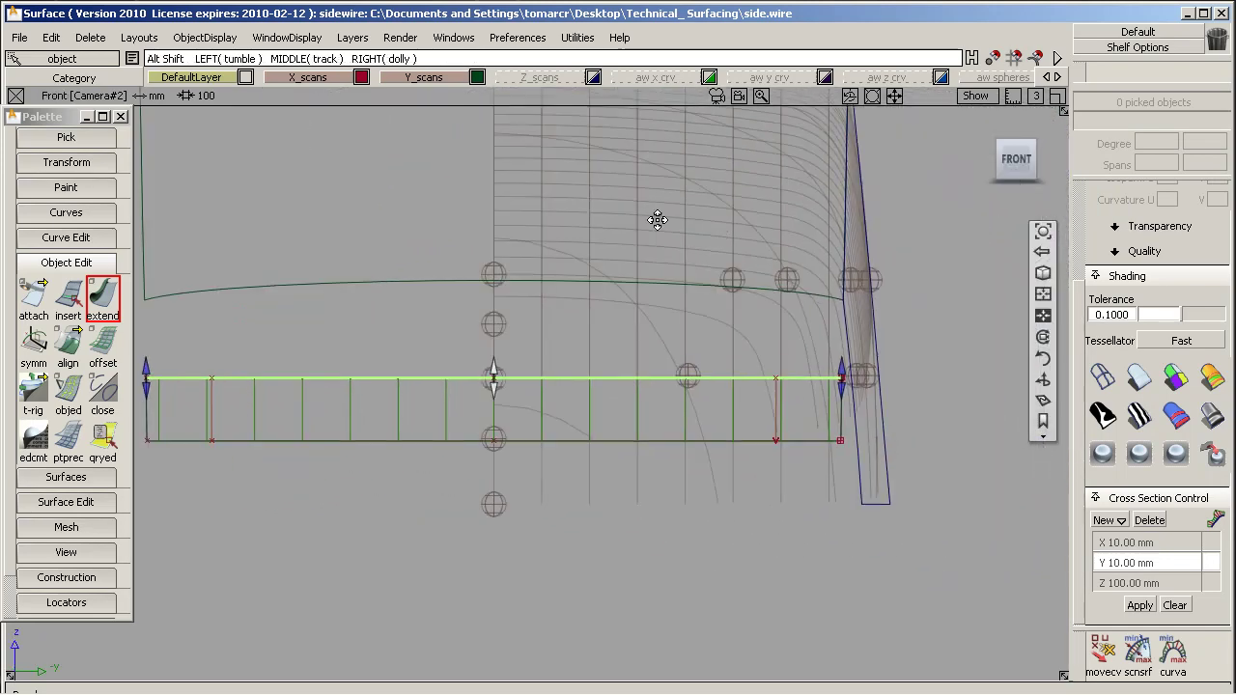
{"action": "middle_click_drag", "start_coordinate": [657, 220], "coordinate": [612, 199], "text": "alt+shift"}
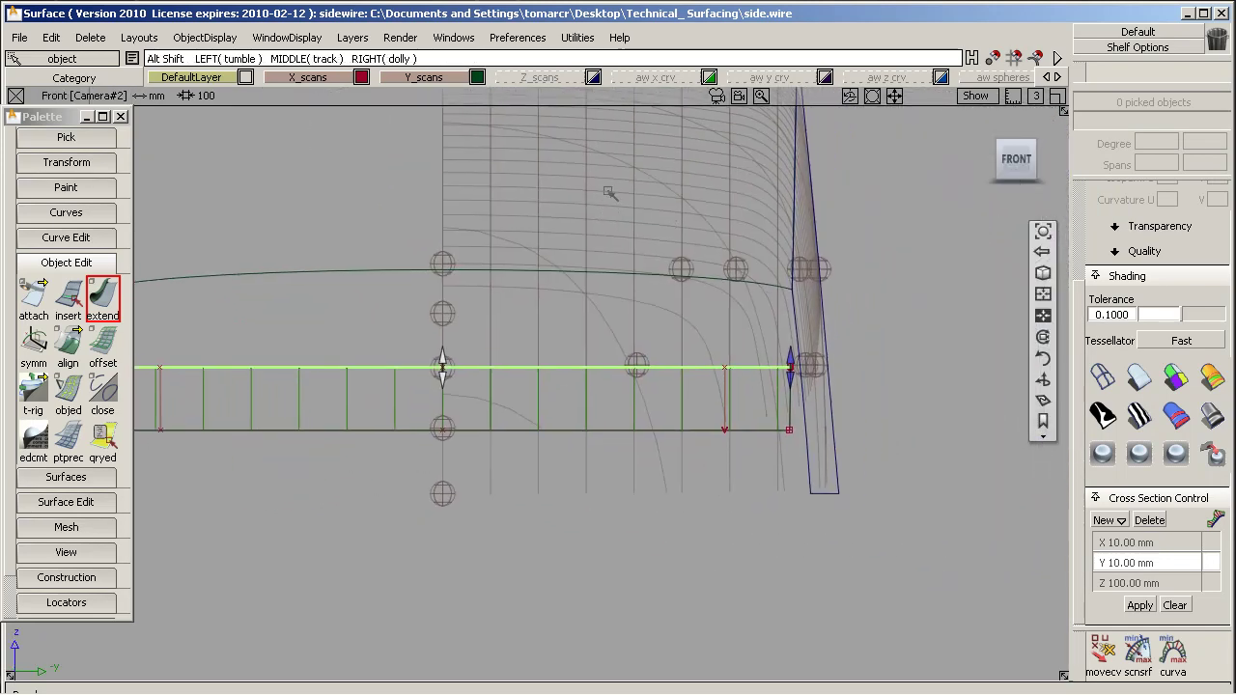
{"action": "left_click", "coordinate": [789, 413]}
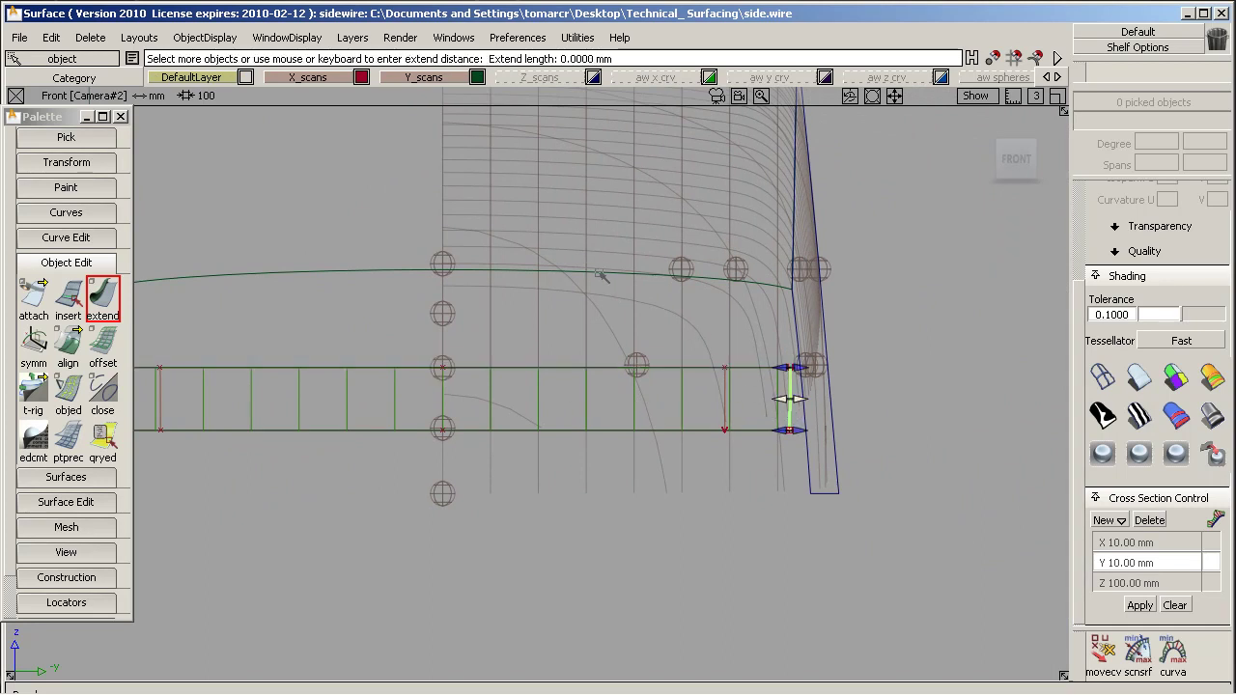
{"action": "left_click_drag", "start_coordinate": [605, 273], "coordinate": [635, 274], "text": "ctrl+alt"}
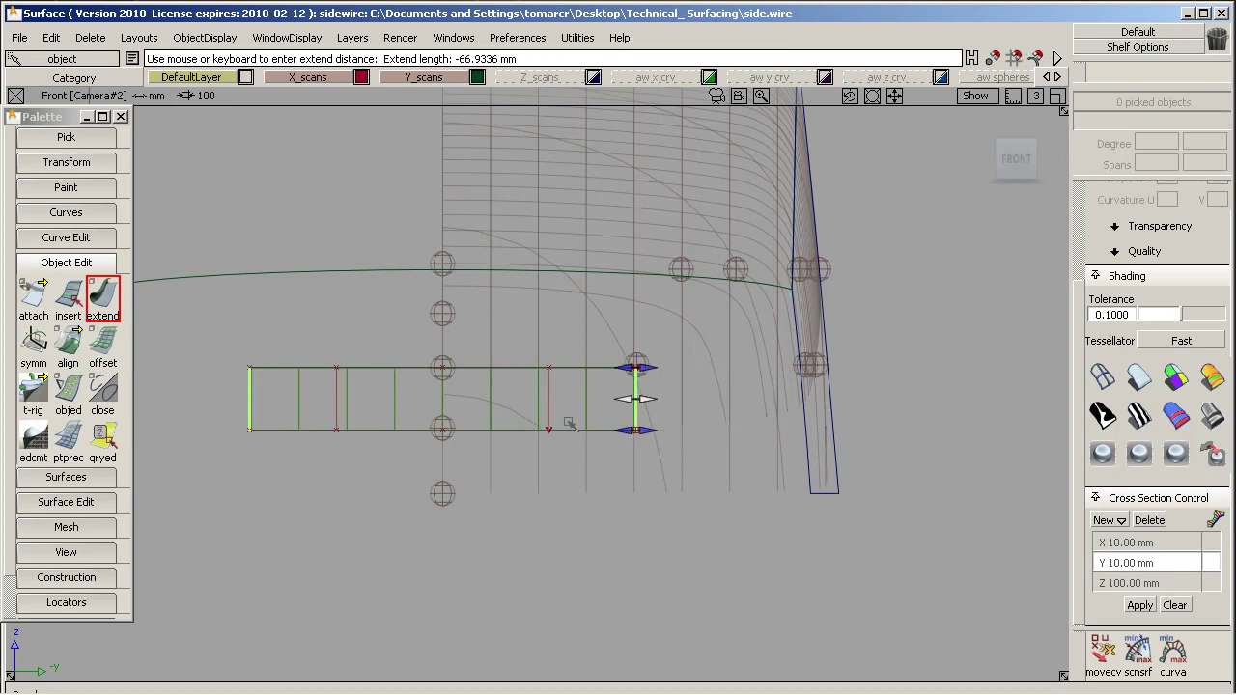
{"action": "left_click", "coordinate": [499, 443]}
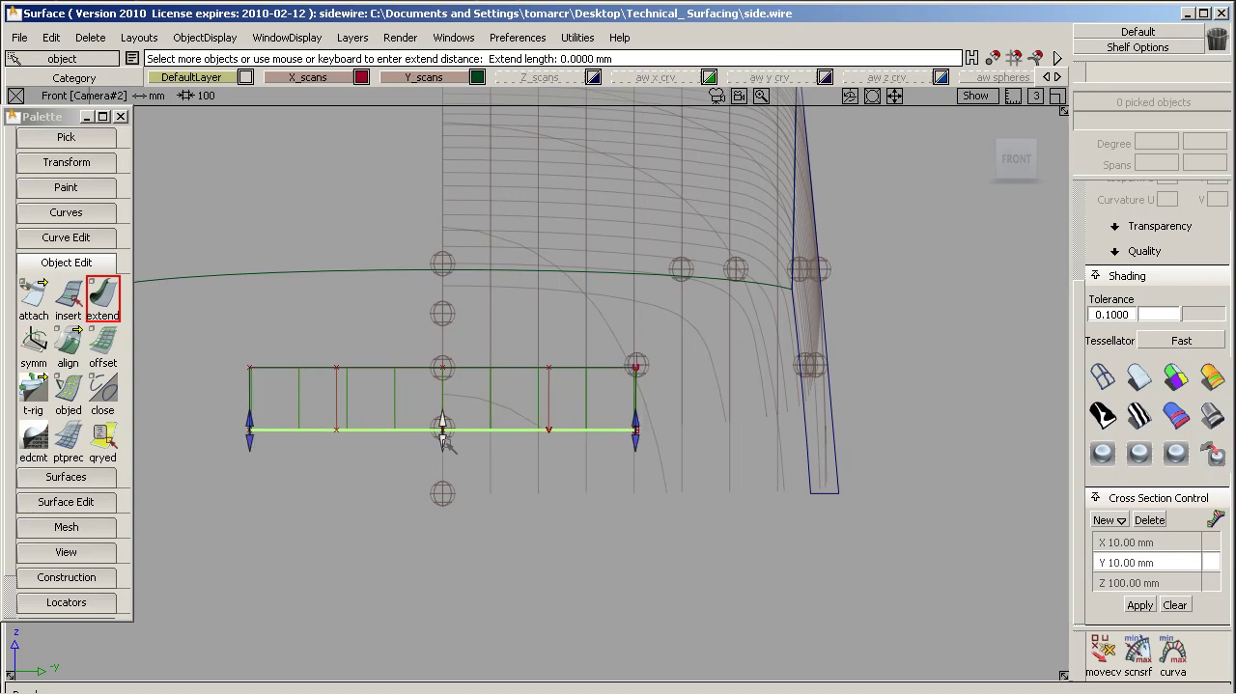
{"action": "mouse_move", "coordinate": [443, 440]}
{"action": "left_mouse_down", "text": "ctrl+alt"}
{"action": "mouse_move", "coordinate": [441, 419]}
{"action": "mouse_move", "coordinate": [442, 475]}
{"action": "mouse_move", "coordinate": [441, 455]}
{"action": "left_mouse_up", "text": "ctrl+alt"}
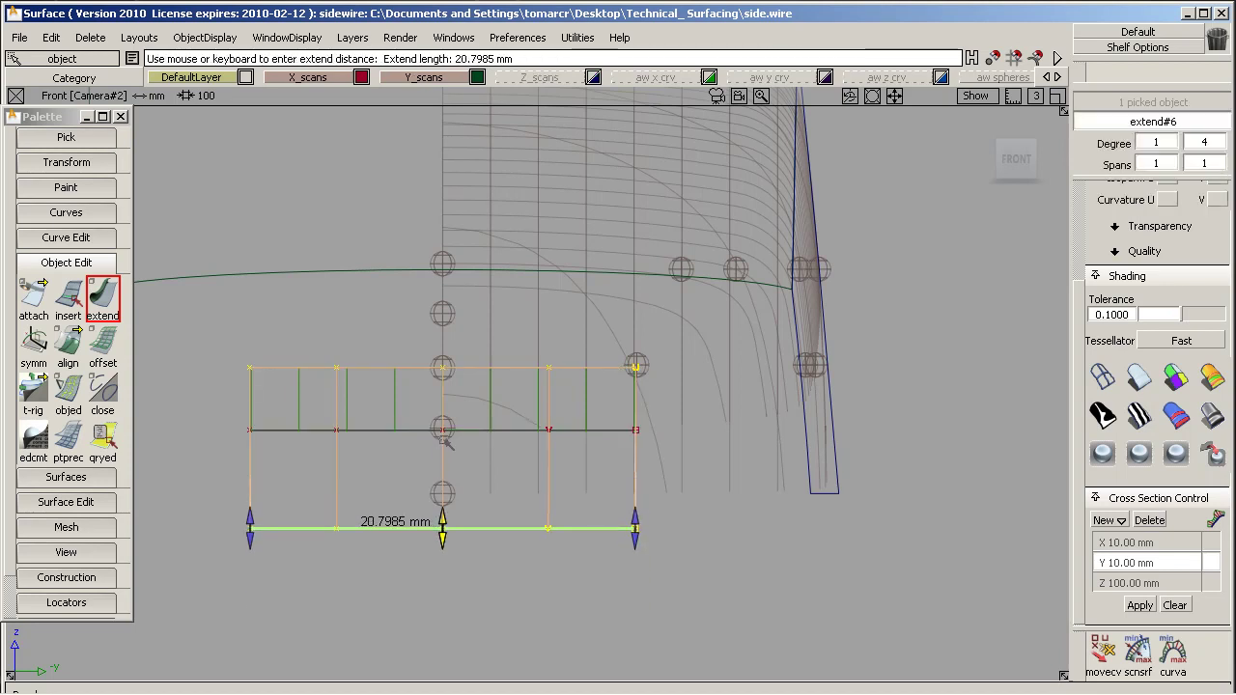
Finish extending the front surface's lower edge, and raise the surface's U degree to 2, accepting the change.
{"action": "mouse_move", "coordinate": [806, 450]}
{"action": "left_mouse_down", "text": "ctrl+alt"}
{"action": "mouse_move", "coordinate": [806, 479]}
{"action": "mouse_move", "coordinate": [797, 450]}
{"action": "left_mouse_up", "text": "ctrl+alt"}
{"action": "left_click_drag", "start_coordinate": [556, 481], "coordinate": [545, 502], "text": "ctrl+shift"}
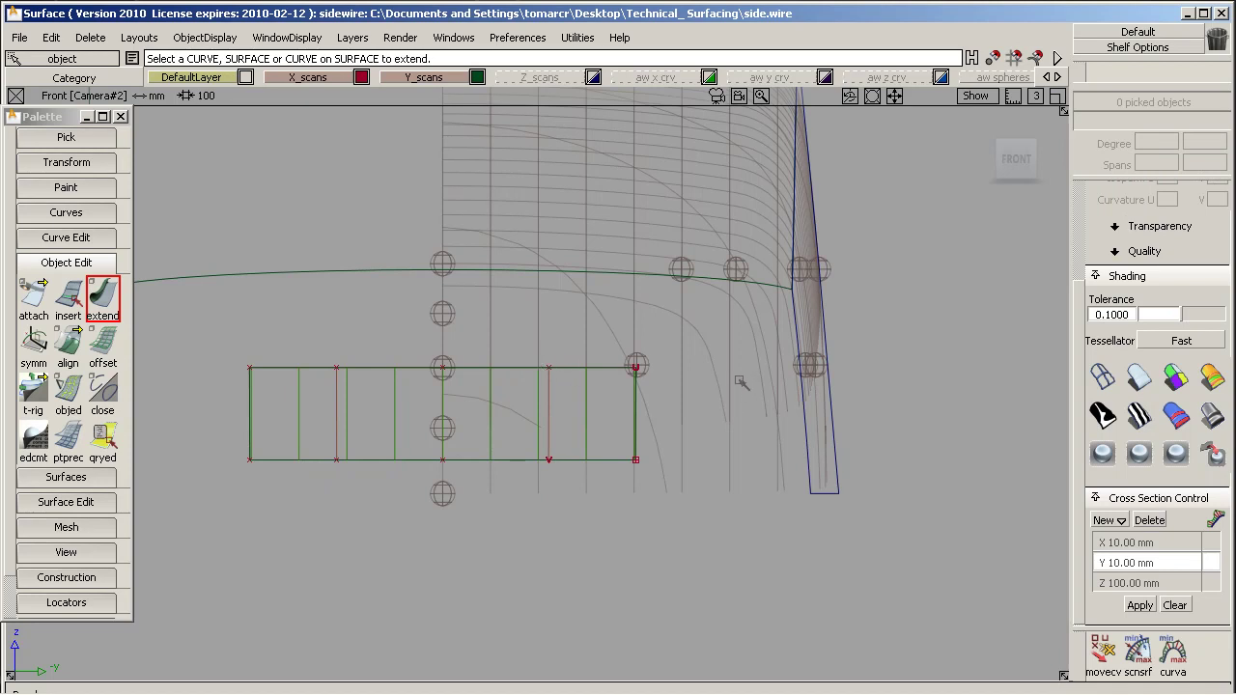
{"action": "left_click_drag", "start_coordinate": [544, 334], "coordinate": [525, 361], "text": "ctrl+shift"}
{"action": "left_click", "coordinate": [527, 367]}
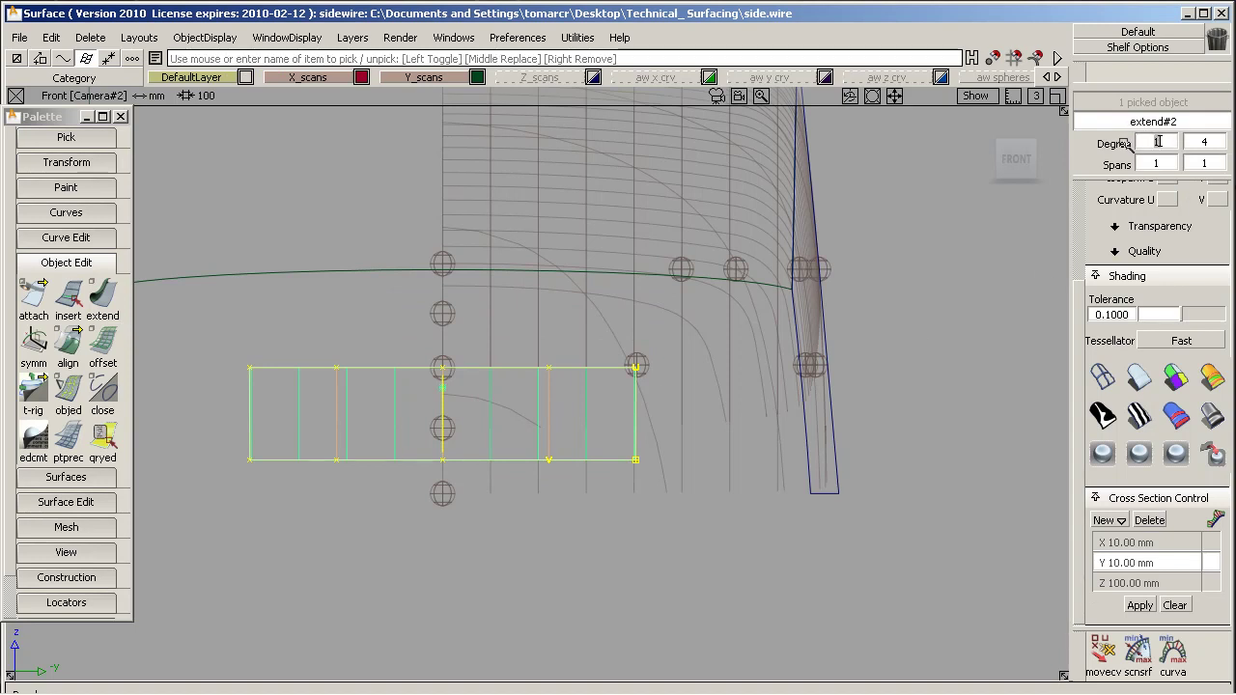
{"action": "key", "text": "Return"}
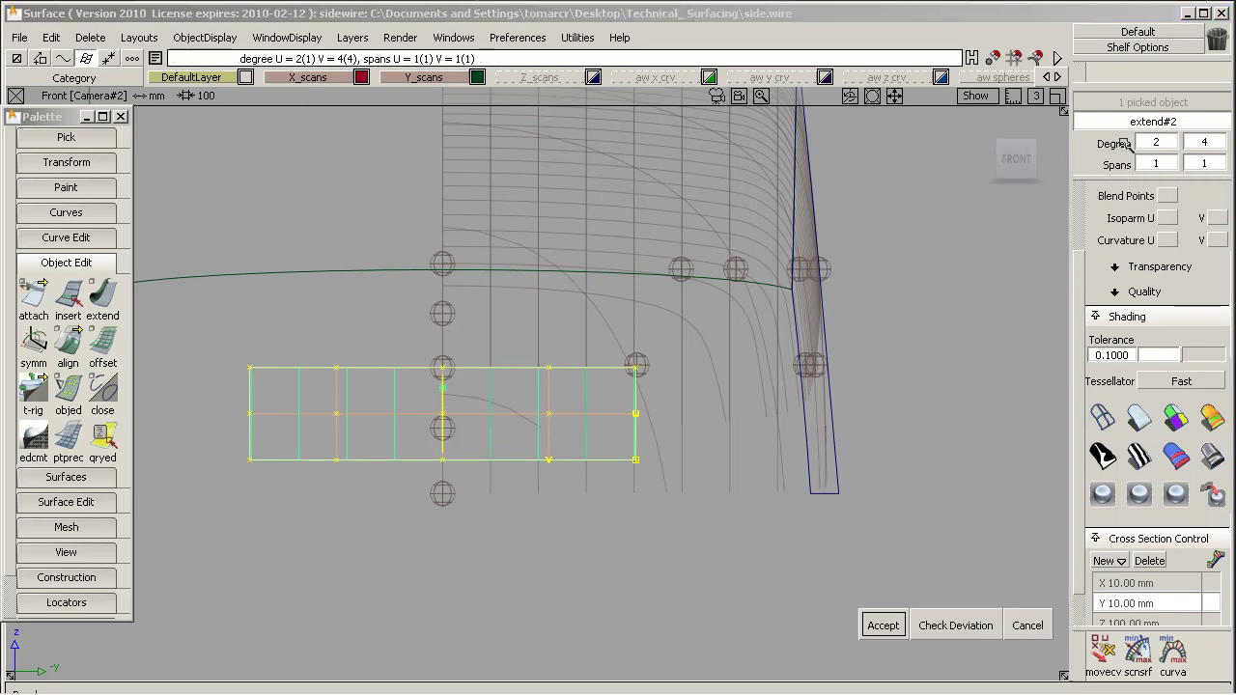
{"action": "left_click", "coordinate": [880, 626]}
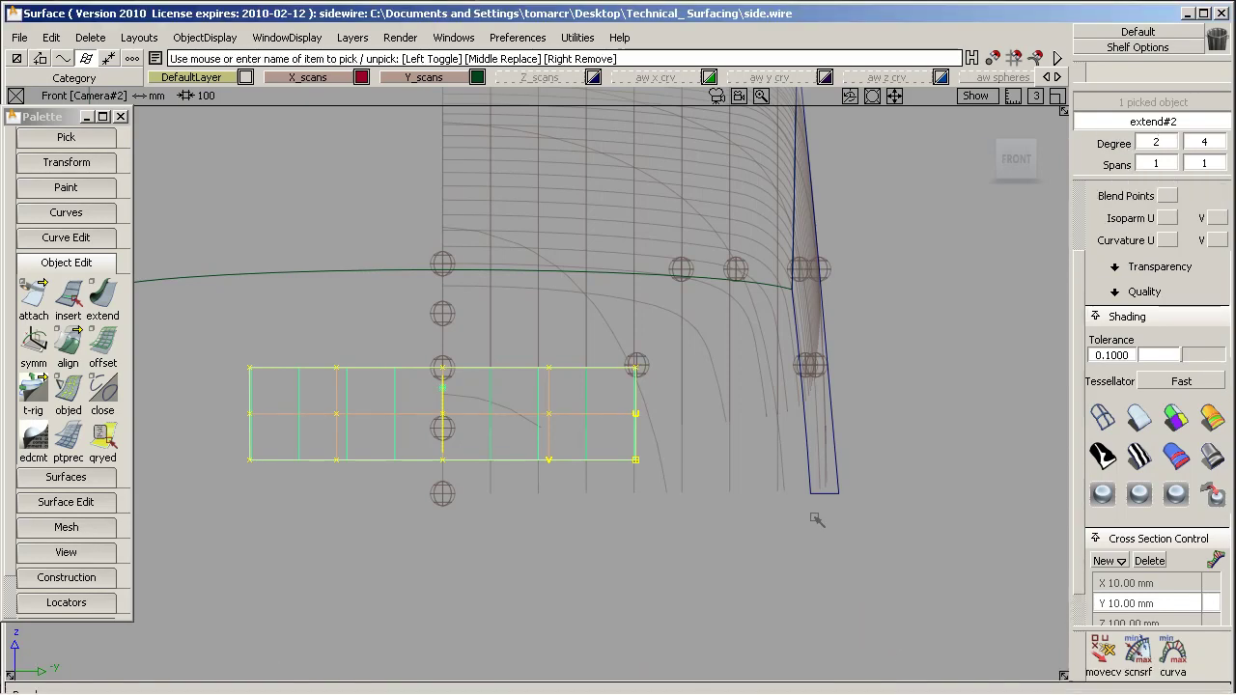
From an angled close-up view, move the whole front surface slightly horizontally towards the scan data.
{"action": "mouse_move", "coordinate": [618, 372]}
{"action": "left_mouse_down", "text": "alt+shift"}
{"action": "mouse_move", "coordinate": [483, 400]}
{"action": "mouse_move", "coordinate": [314, 405]}
{"action": "mouse_move", "coordinate": [601, 359]}
{"action": "mouse_move", "coordinate": [599, 383]}
{"action": "left_mouse_up", "text": "alt+shift"}
{"action": "right_click_drag", "start_coordinate": [599, 384], "coordinate": [764, 339], "text": "alt+shift"}
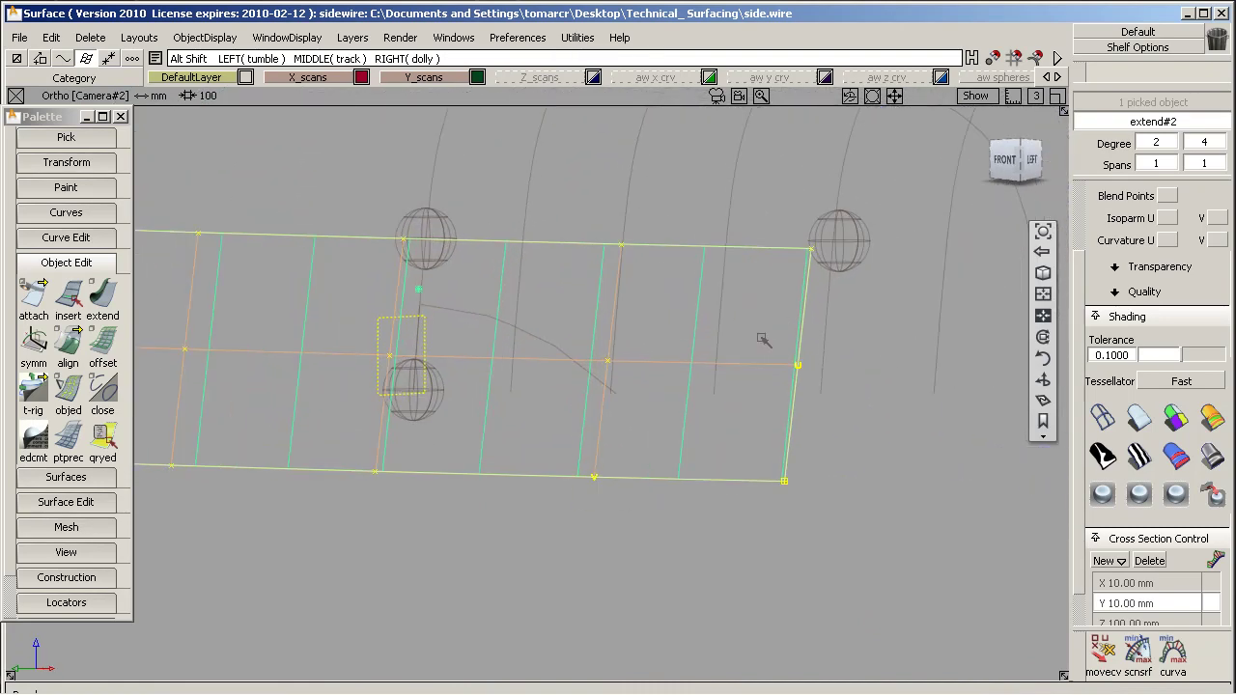
{"action": "left_click_drag", "start_coordinate": [764, 339], "coordinate": [563, 349], "text": "alt+shift"}
{"action": "middle_click_drag", "start_coordinate": [563, 350], "coordinate": [706, 354], "text": "alt+shift"}
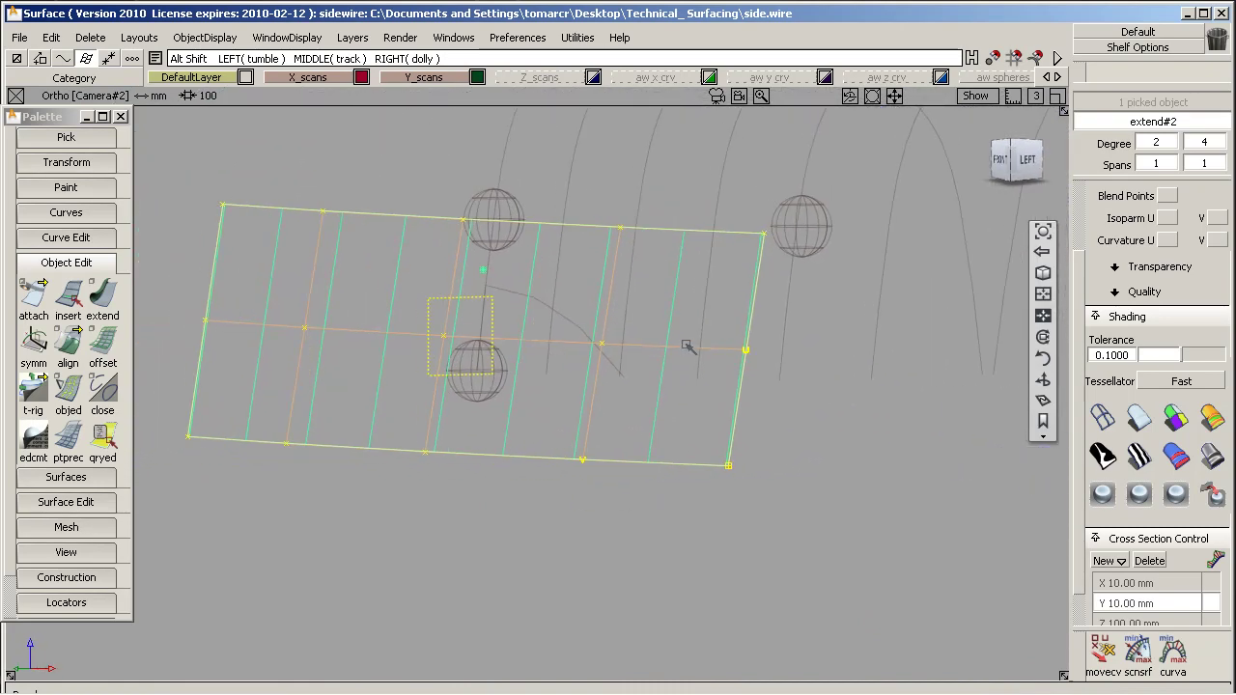
{"action": "left_click_drag", "start_coordinate": [664, 399], "coordinate": [591, 227], "text": "ctrl+shift"}
{"action": "left_click", "coordinate": [593, 245]}
{"action": "middle_click_drag", "start_coordinate": [802, 353], "coordinate": [804, 305], "text": "ctrl+shift"}
{"action": "mouse_move", "coordinate": [819, 326]}
{"action": "middle_mouse_down"}
{"action": "mouse_move", "coordinate": [850, 312]}
{"action": "mouse_move", "coordinate": [843, 325]}
{"action": "middle_mouse_up"}
Hide the aw spheres layer to clear the view around the front surface.
{"action": "right_click", "coordinate": [994, 80]}
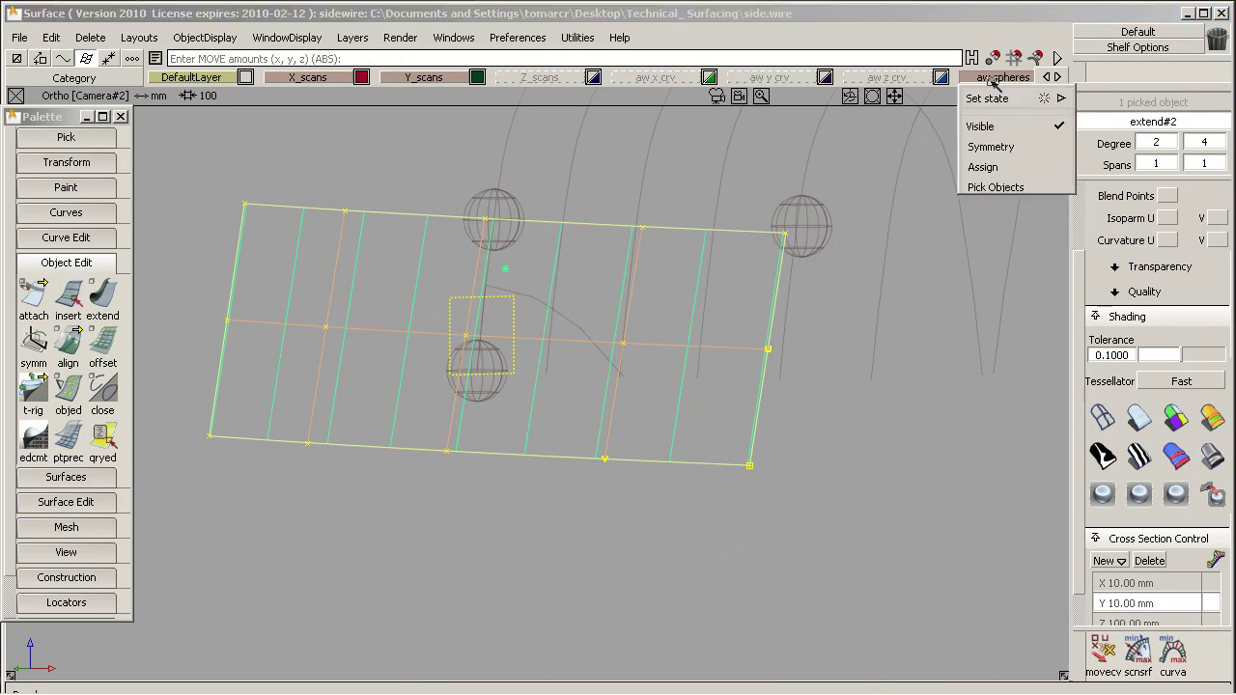
{"action": "left_click", "coordinate": [990, 127]}
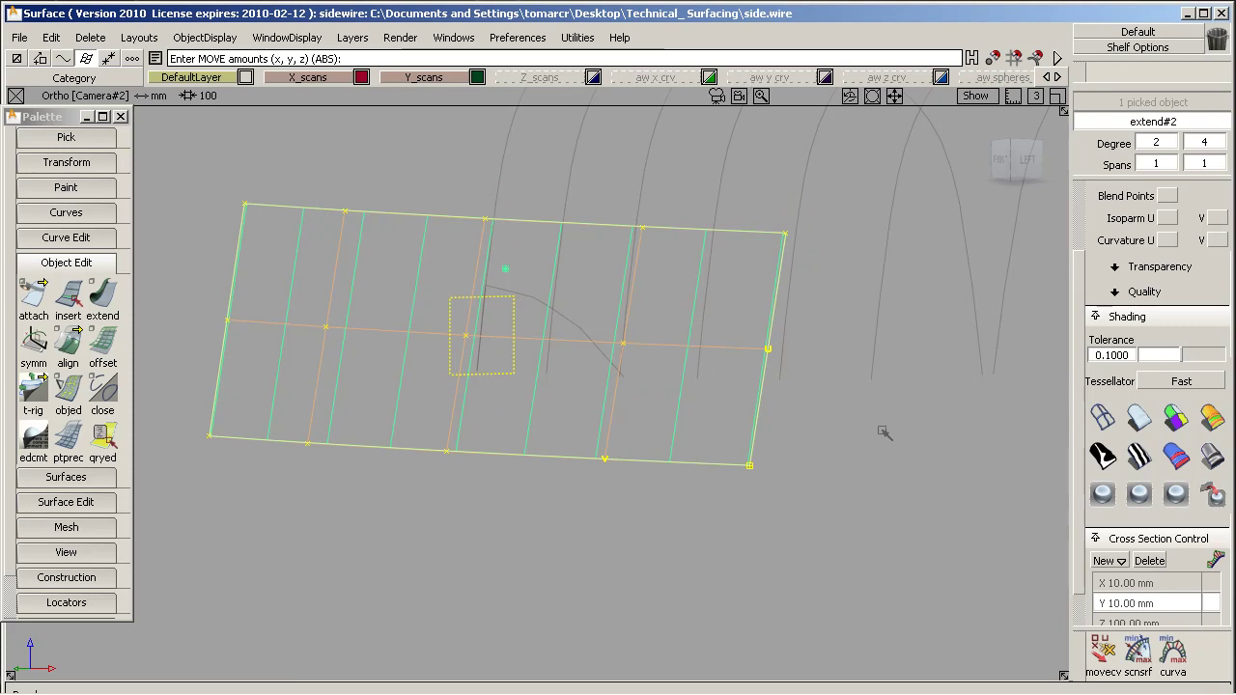
{"action": "right_click_drag", "start_coordinate": [867, 434], "coordinate": [867, 434]}
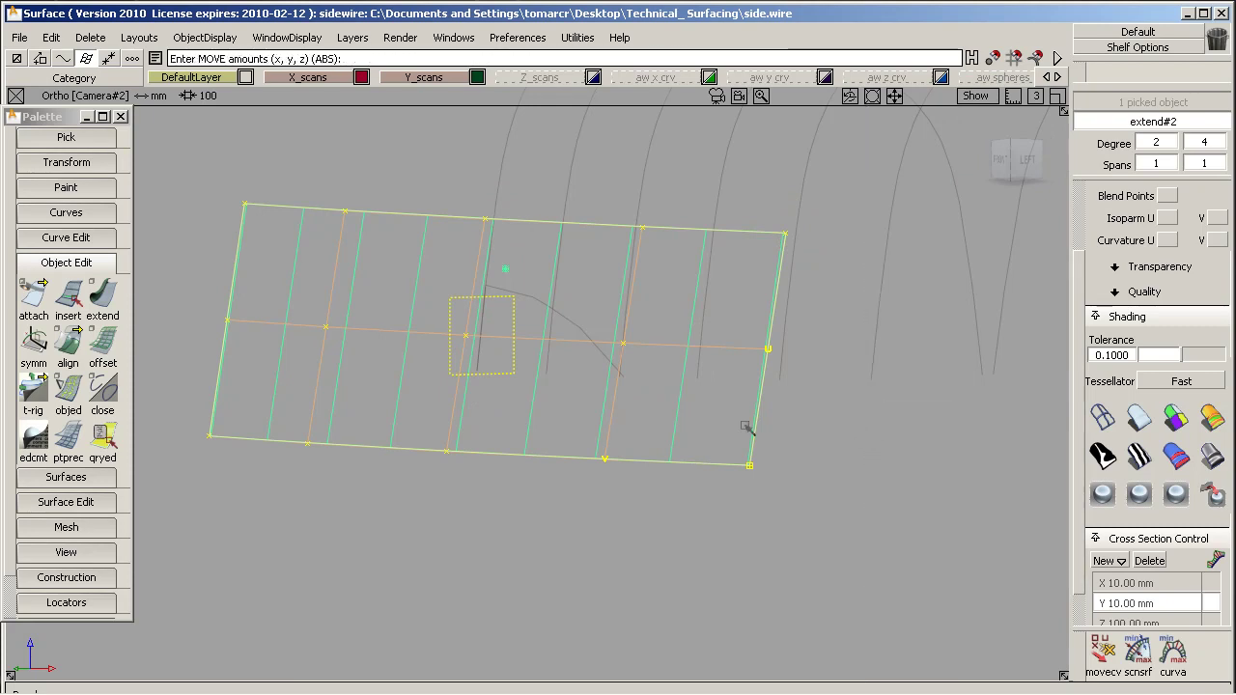
With the CV move tool in NUV and HULL modes, adjust the surface's lower, side and middle CV hulls to fit the scans.
{"action": "left_click_drag", "start_coordinate": [744, 426], "coordinate": [652, 354], "text": "ctrl+shift"}
{"action": "left_click", "coordinate": [1101, 649]}
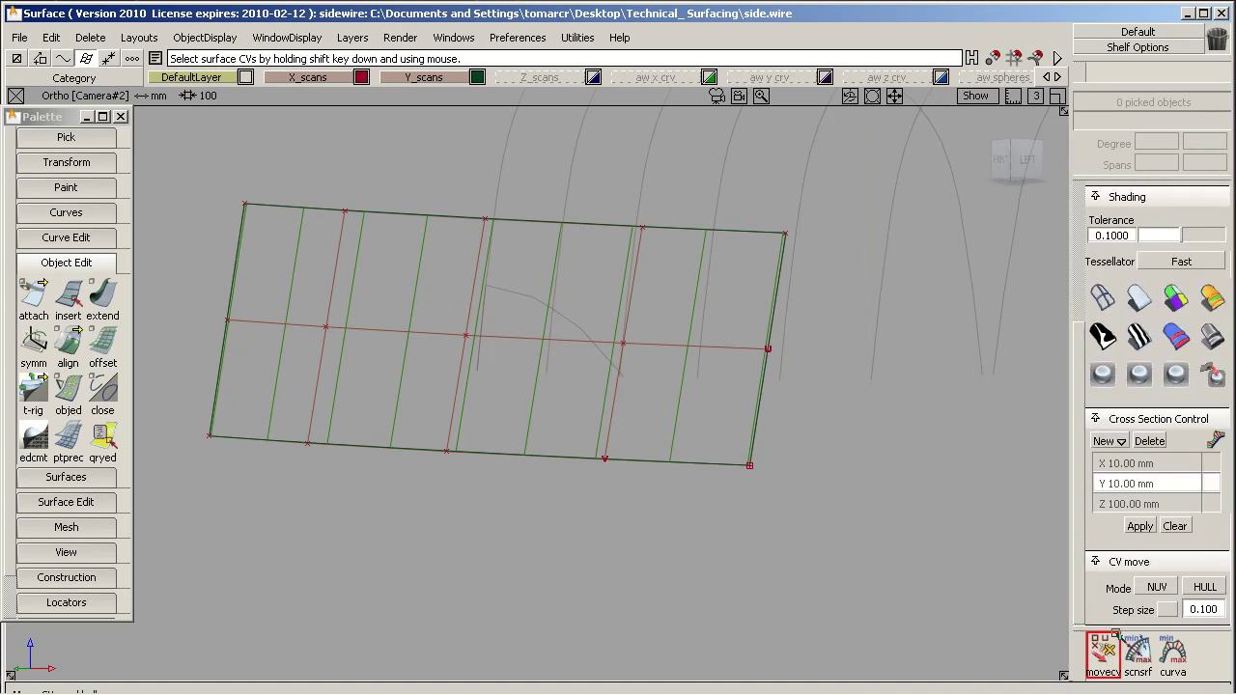
{"action": "left_click", "coordinate": [475, 454], "text": "shift"}
{"action": "left_click_drag", "start_coordinate": [475, 454], "coordinate": [511, 476]}
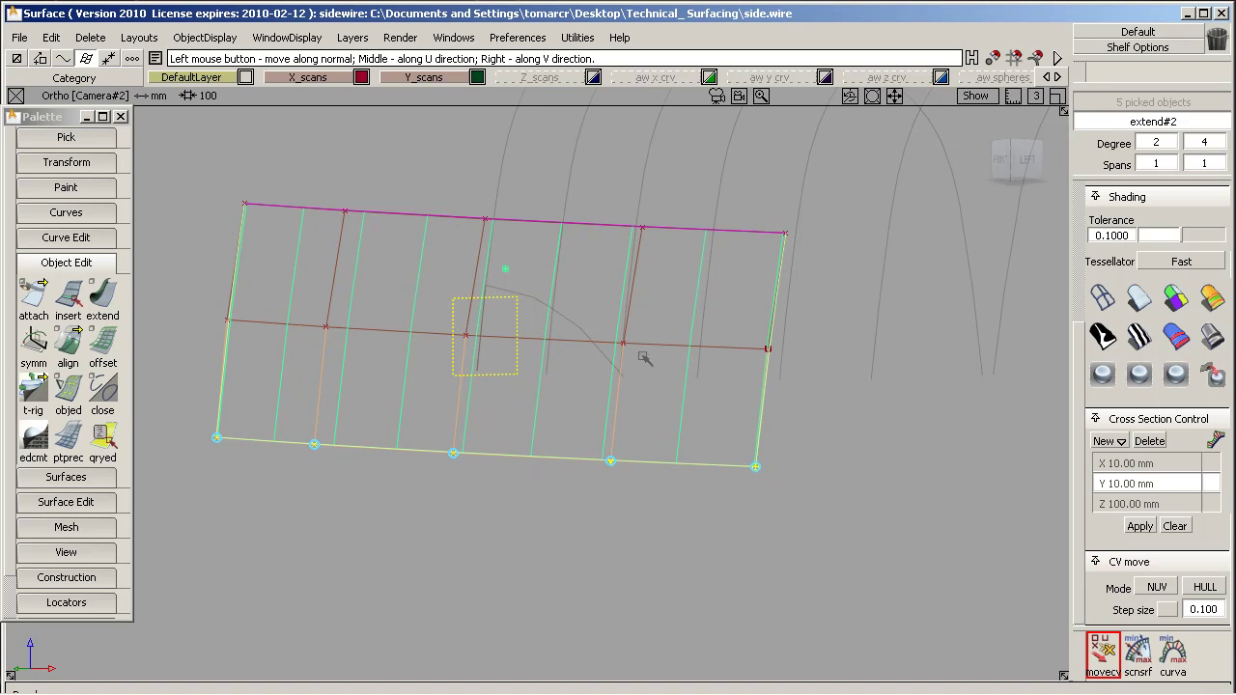
{"action": "left_click_drag", "start_coordinate": [770, 332], "coordinate": [754, 331]}
{"action": "right_click_drag", "start_coordinate": [754, 331], "coordinate": [754, 331]}
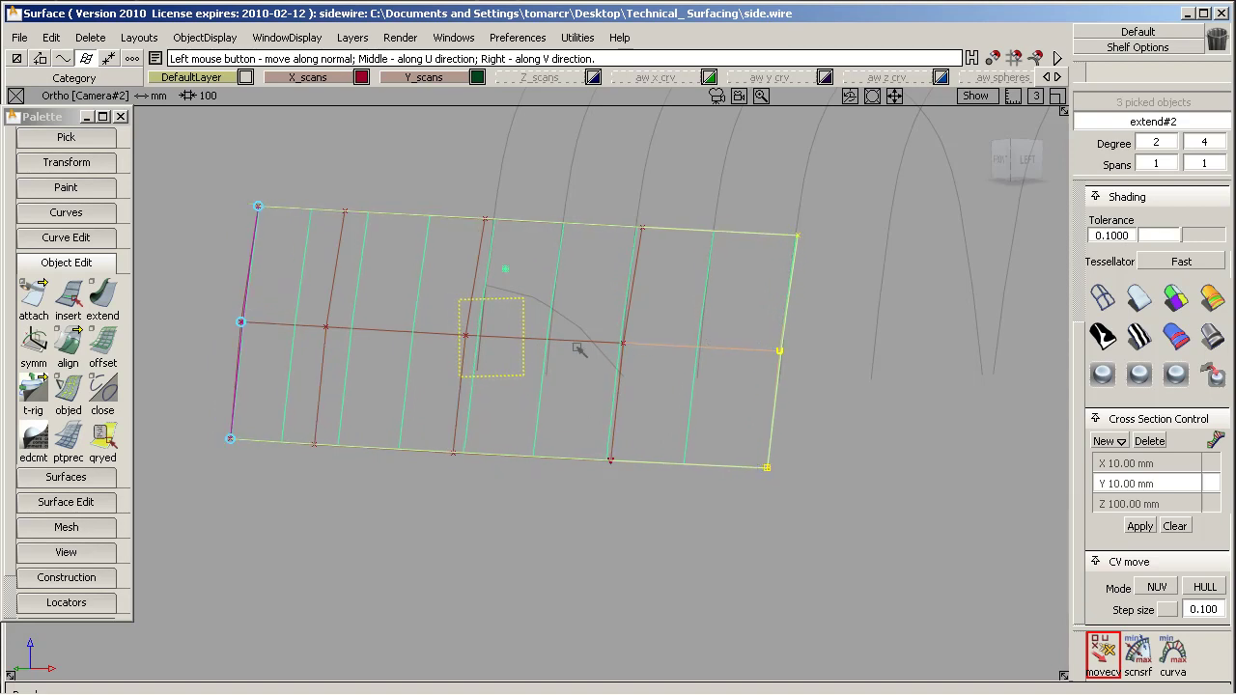
{"action": "left_click_drag", "start_coordinate": [568, 344], "coordinate": [562, 344]}
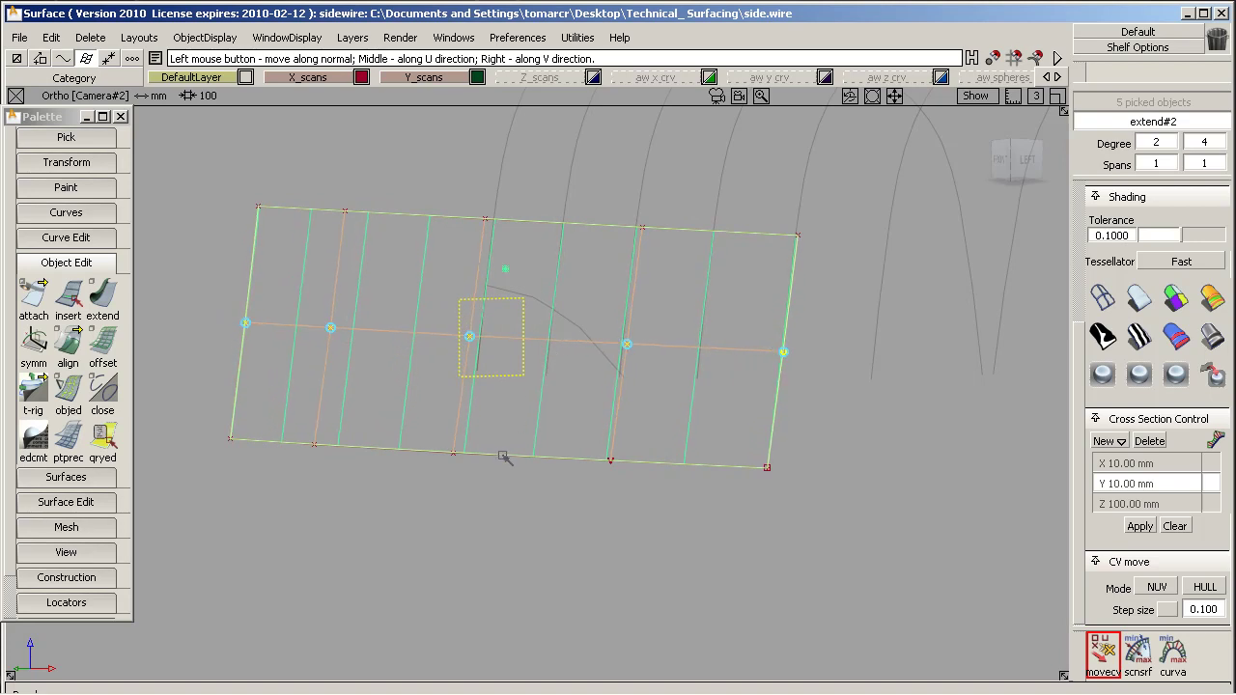
{"action": "left_click_drag", "start_coordinate": [503, 455], "coordinate": [520, 500]}
From a steeper view angle, fine-tune the centre vertical hull and the lower hull along their normals.
{"action": "left_click_drag", "start_coordinate": [565, 304], "coordinate": [531, 251], "text": "alt+shift"}
{"action": "left_click", "coordinate": [479, 245], "text": "shift"}
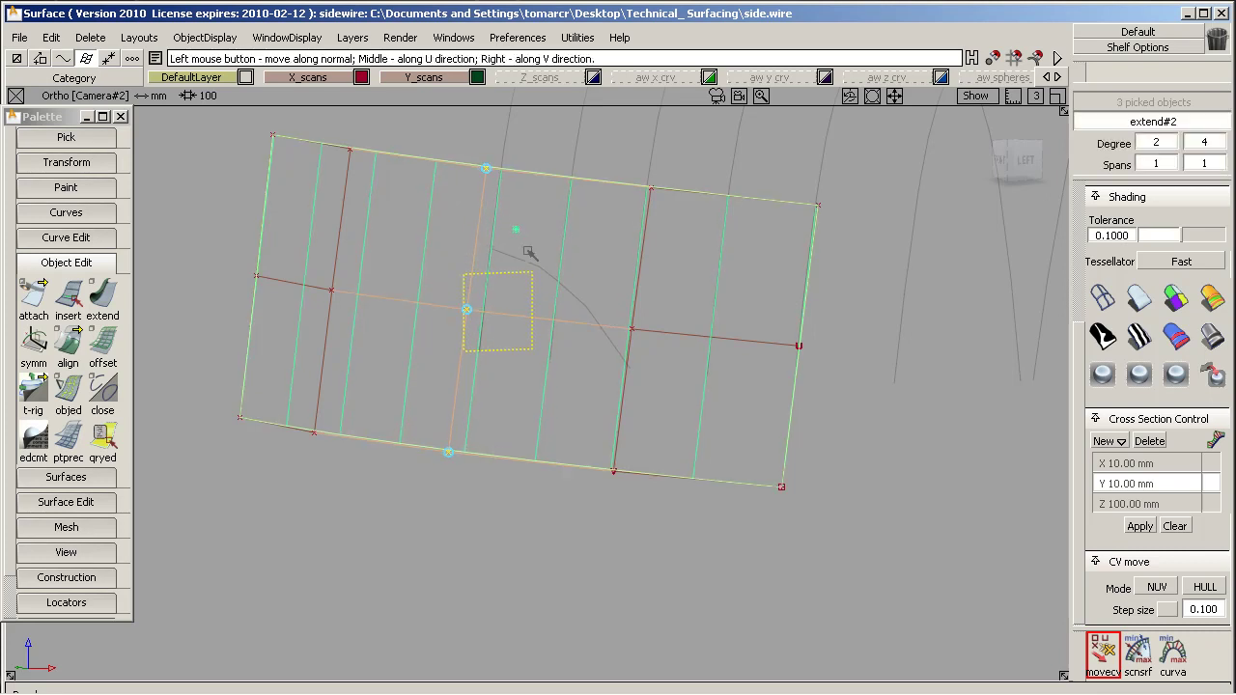
{"action": "left_click", "coordinate": [512, 460]}
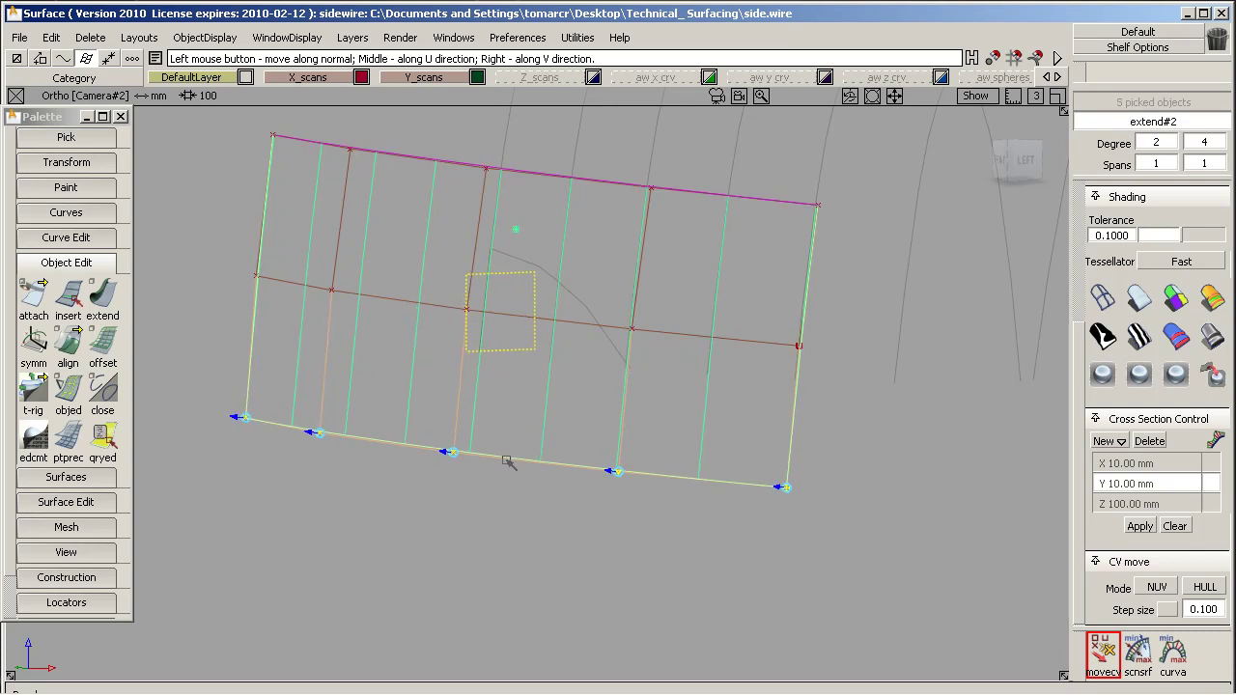
{"action": "left_click_drag", "start_coordinate": [524, 349], "coordinate": [638, 287]}
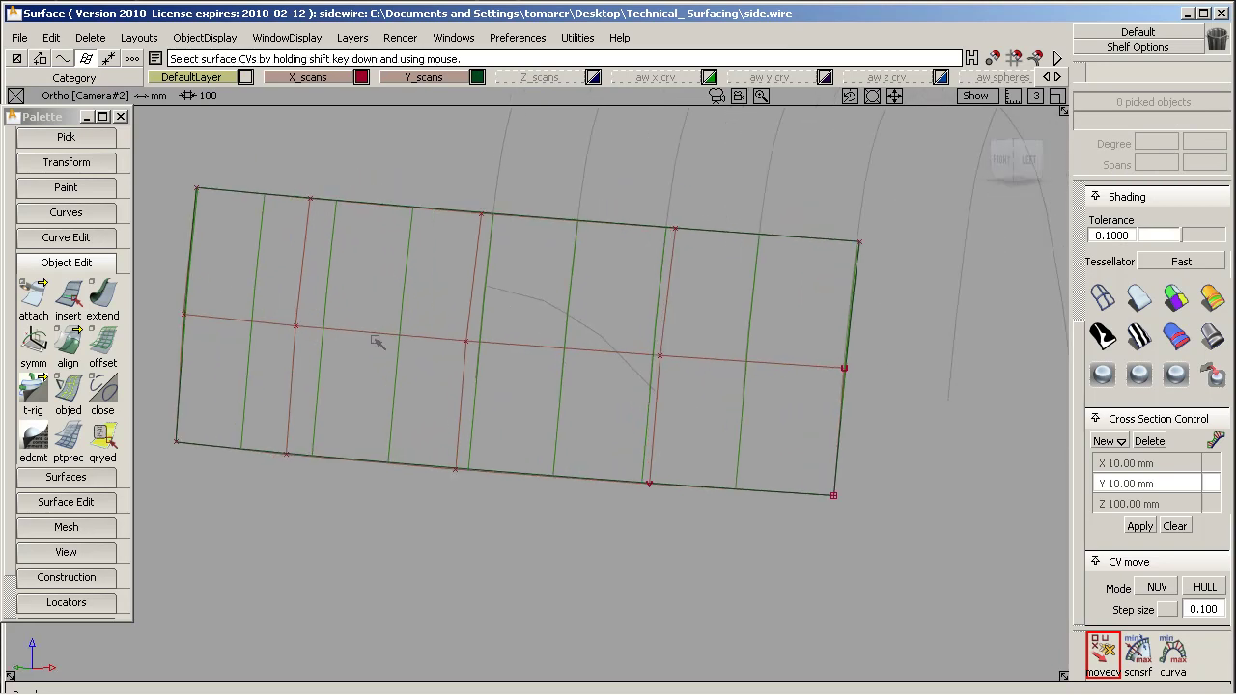
Add curve curvature locators to the surface's outer side edge and lower edge.
{"action": "scroll", "coordinate": [86, 514], "scroll_direction": "down", "scroll_amount": 2}
{"action": "left_click", "coordinate": [67, 556]}
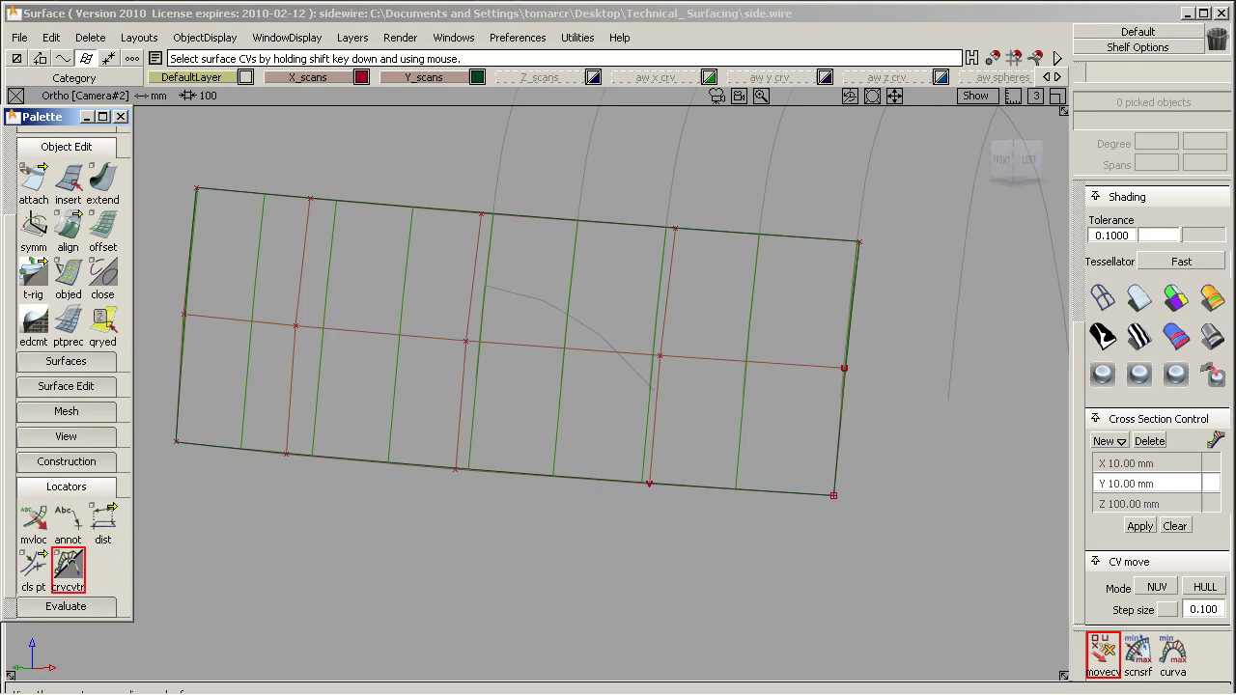
{"action": "left_click", "coordinate": [845, 421]}
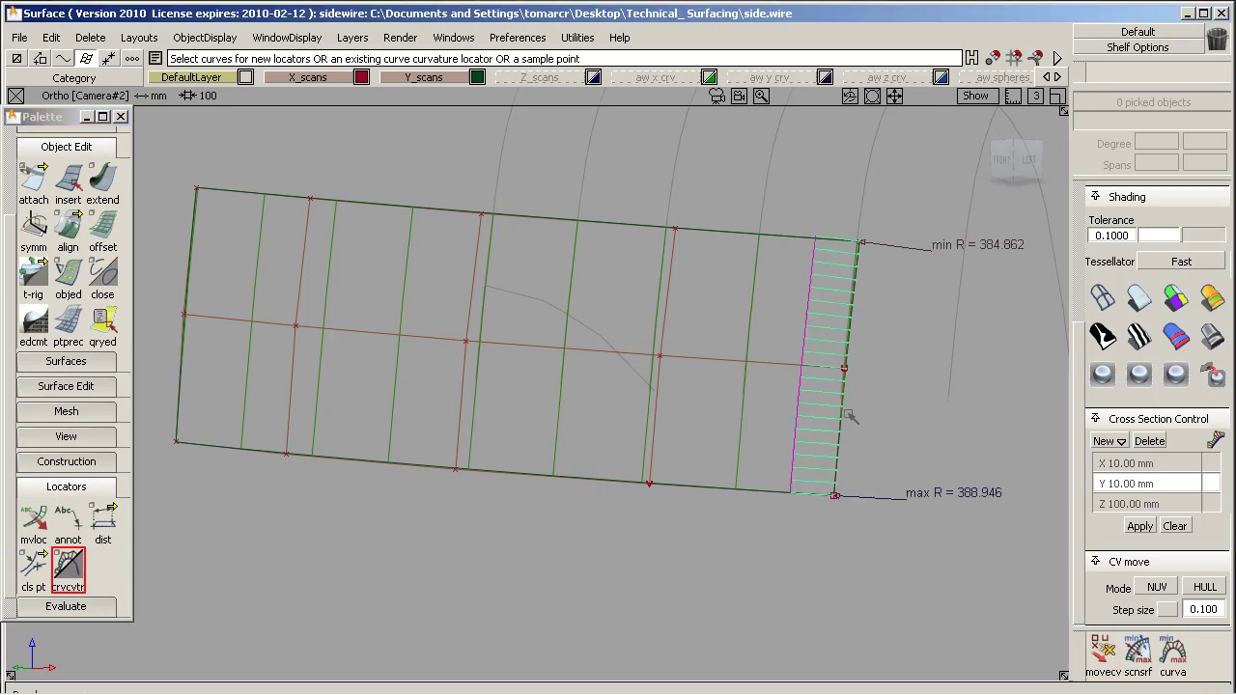
{"action": "left_click", "coordinate": [731, 494]}
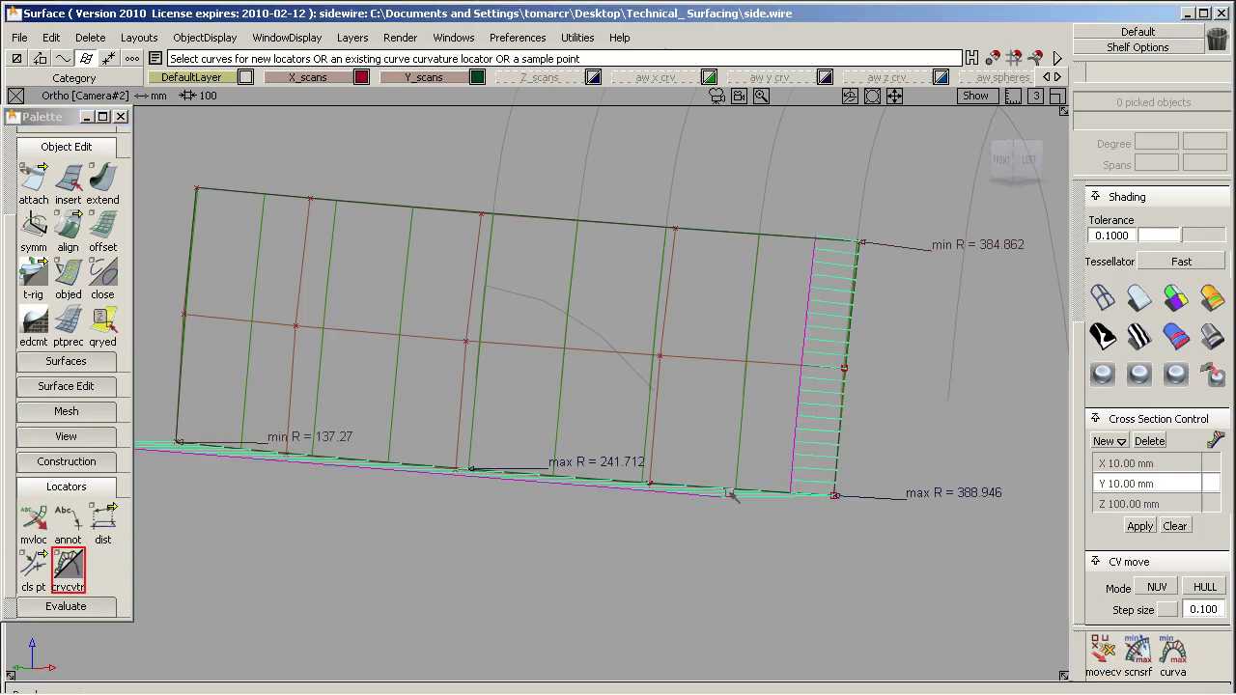
Switch CV move to SLIDE mode and slide the middle horizontal hull upward to vary the side edge's curvature.
{"action": "left_click_drag", "start_coordinate": [688, 433], "coordinate": [556, 346], "text": "alt+shift"}
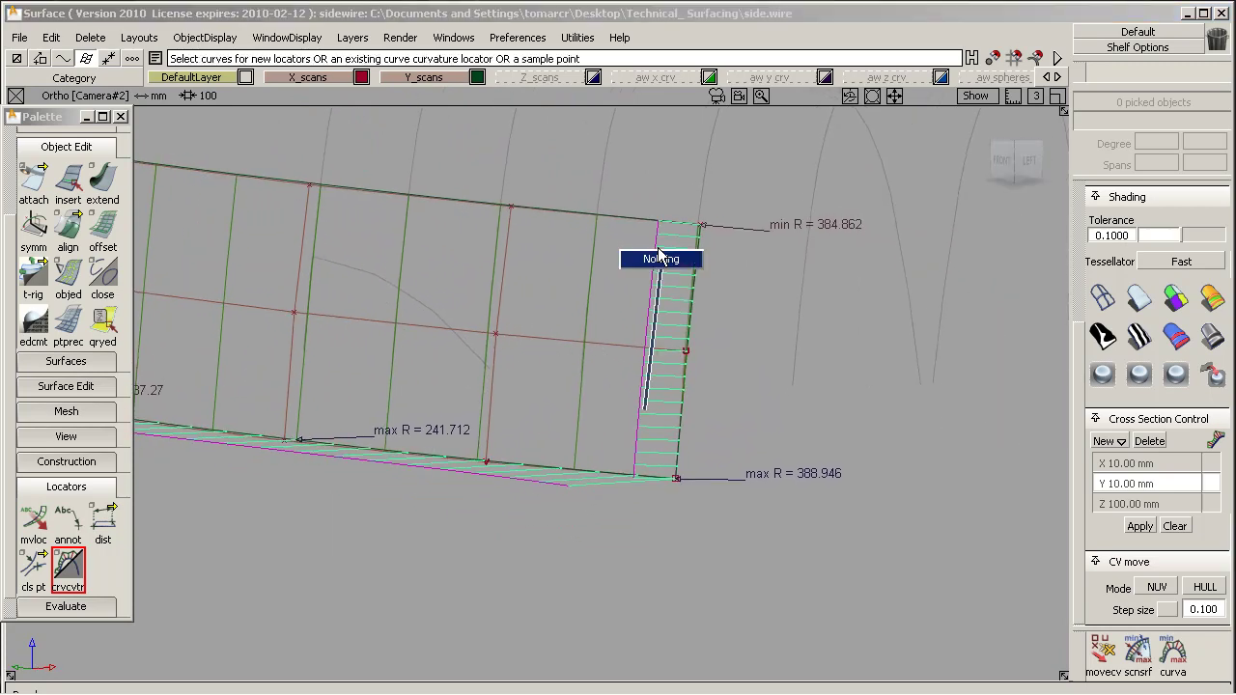
{"action": "left_click", "coordinate": [1106, 654]}
{"action": "left_click", "coordinate": [1157, 587]}
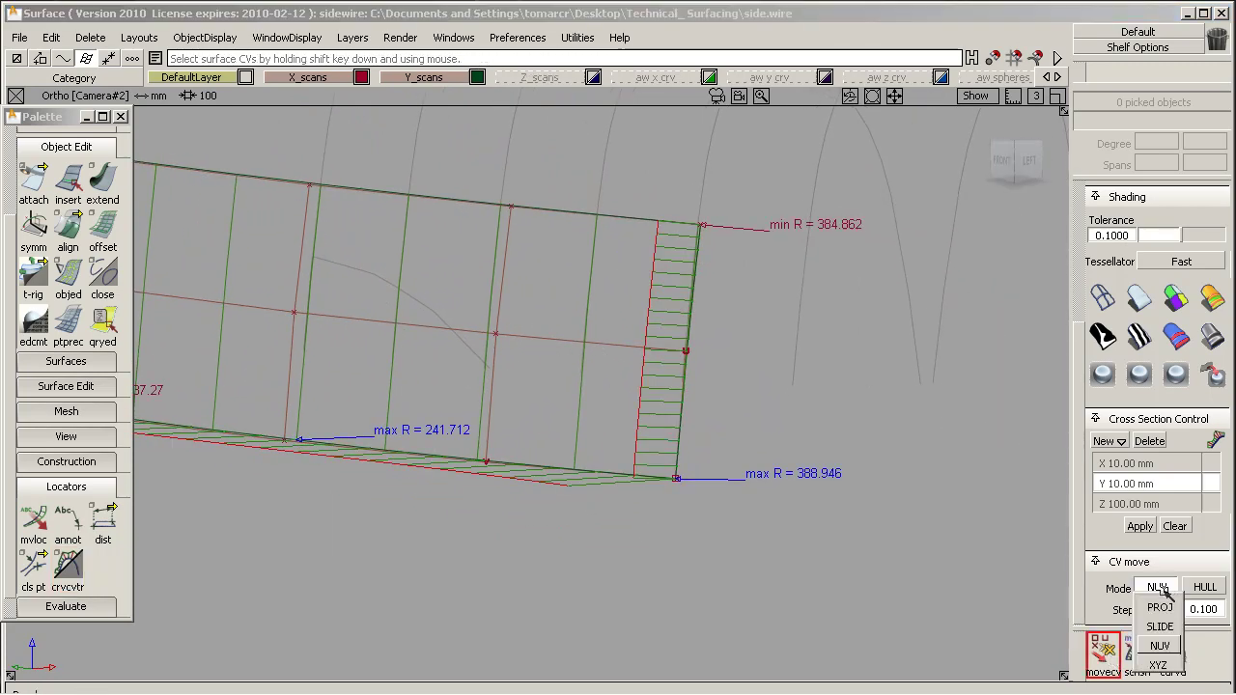
{"action": "left_click", "coordinate": [1163, 632]}
{"action": "left_click", "coordinate": [512, 336]}
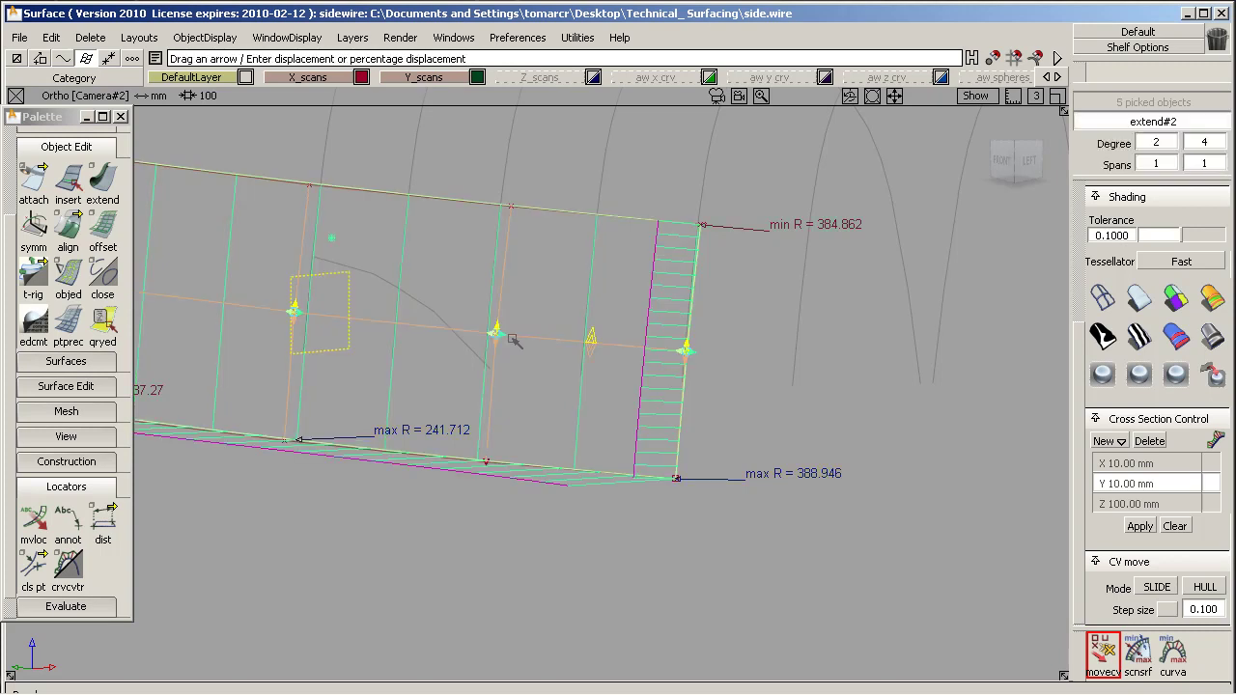
{"action": "left_click_drag", "start_coordinate": [499, 329], "coordinate": [501, 295]}
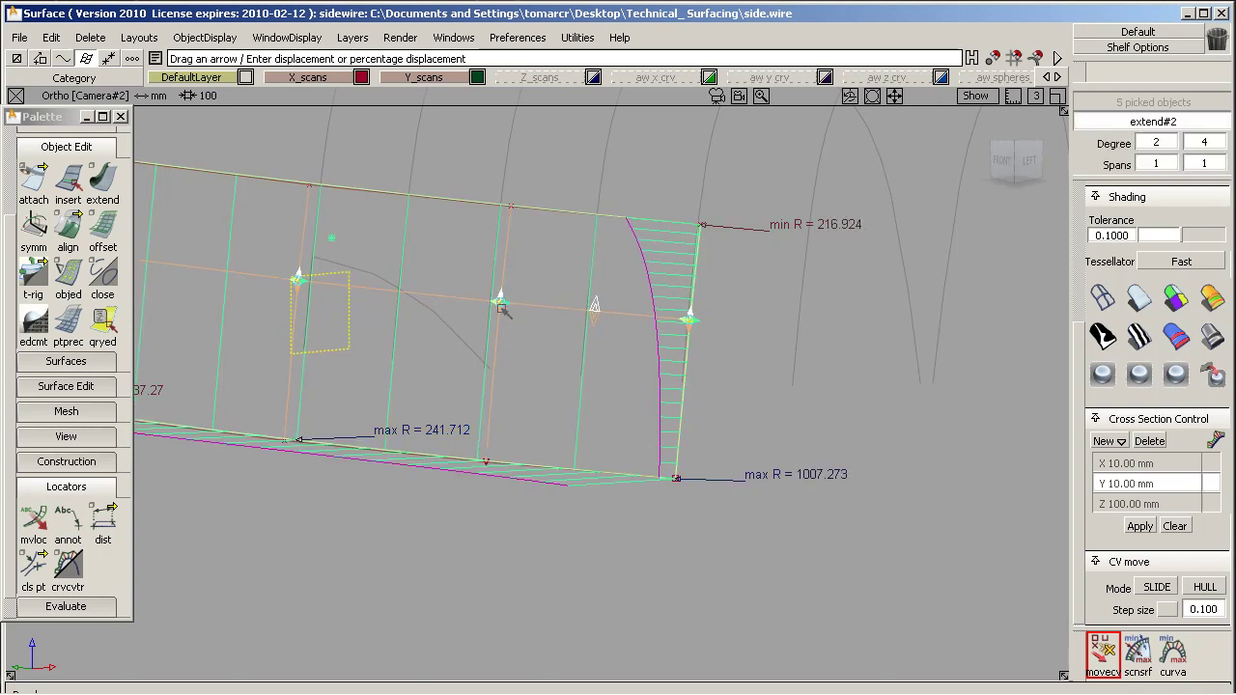
Slide the intermediate vertical CV hull outward towards the side edge to refine the lower edge's curvature.
{"action": "left_click_drag", "start_coordinate": [510, 417], "coordinate": [500, 295], "text": "ctrl+shift"}
{"action": "right_click_drag", "start_coordinate": [505, 278], "coordinate": [486, 299], "text": "alt+shift"}
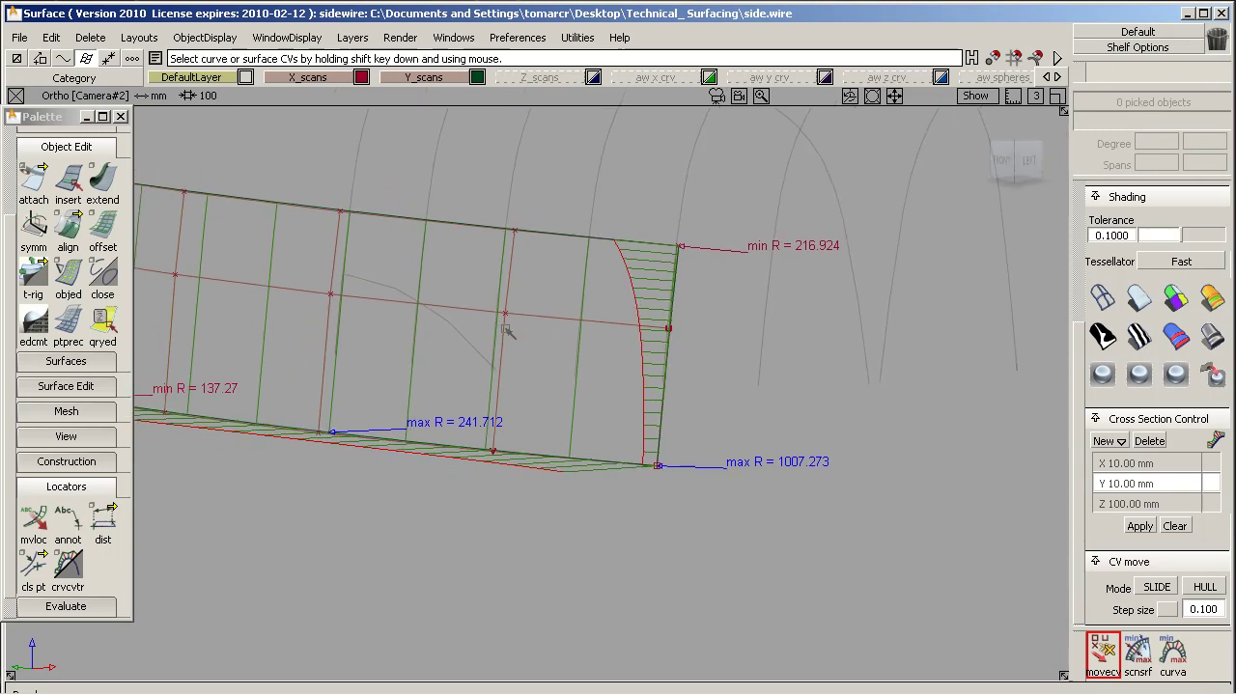
{"action": "left_click", "coordinate": [504, 337], "text": "shift"}
{"action": "left_click_drag", "start_coordinate": [519, 318], "coordinate": [685, 350]}
{"action": "middle_click_drag", "start_coordinate": [684, 351], "coordinate": [505, 318], "text": "alt+shift"}
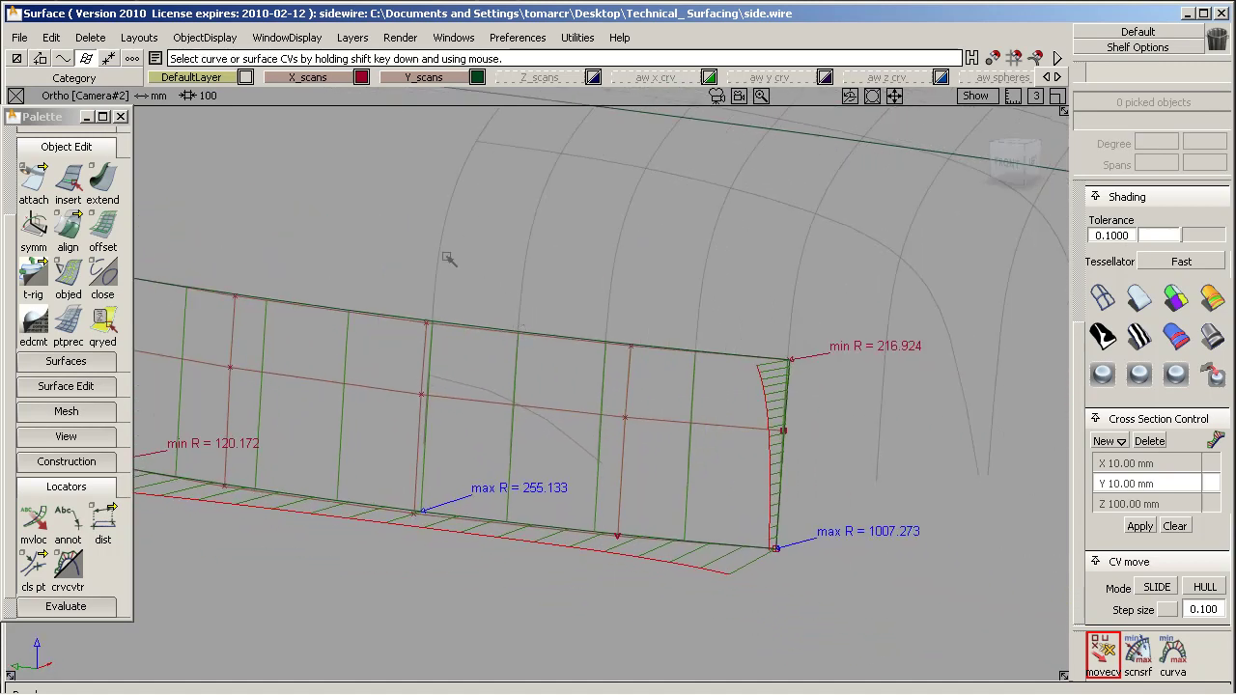
Delete all locators and show the surface in the Front view.
{"action": "left_click", "coordinate": [89, 37]}
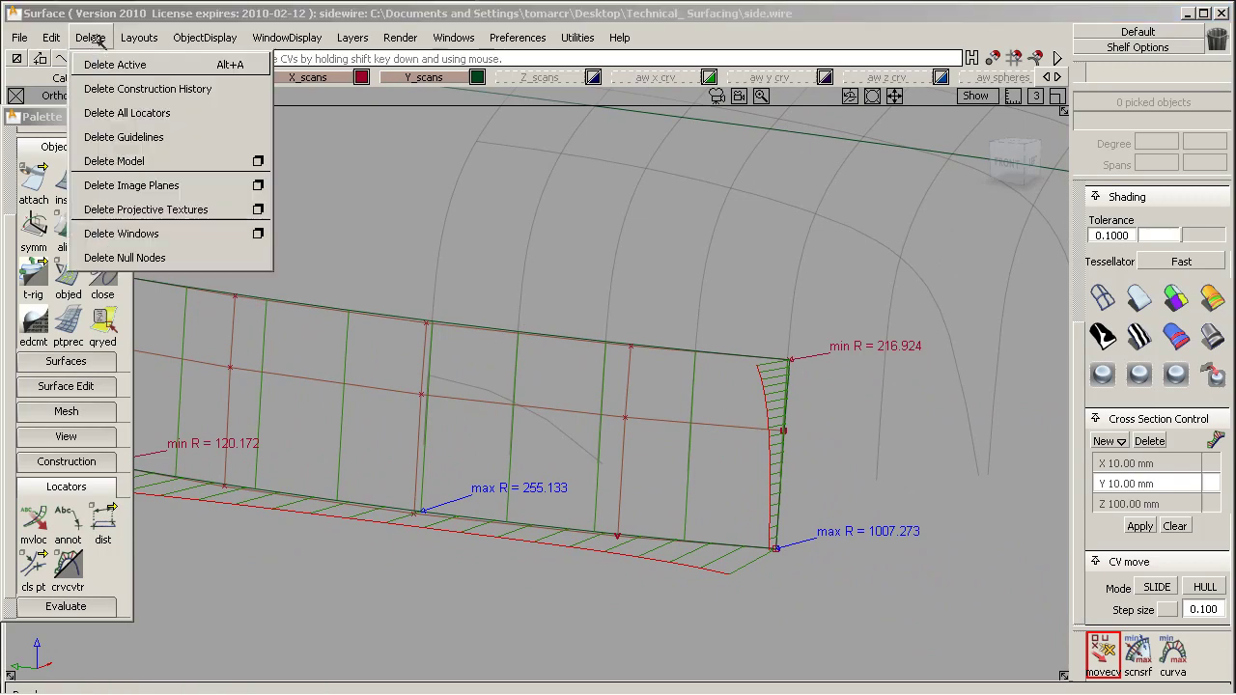
{"action": "left_click", "coordinate": [117, 105]}
{"action": "left_click_drag", "start_coordinate": [579, 285], "coordinate": [553, 334], "text": "alt+shift"}
{"action": "left_click", "coordinate": [1009, 162]}
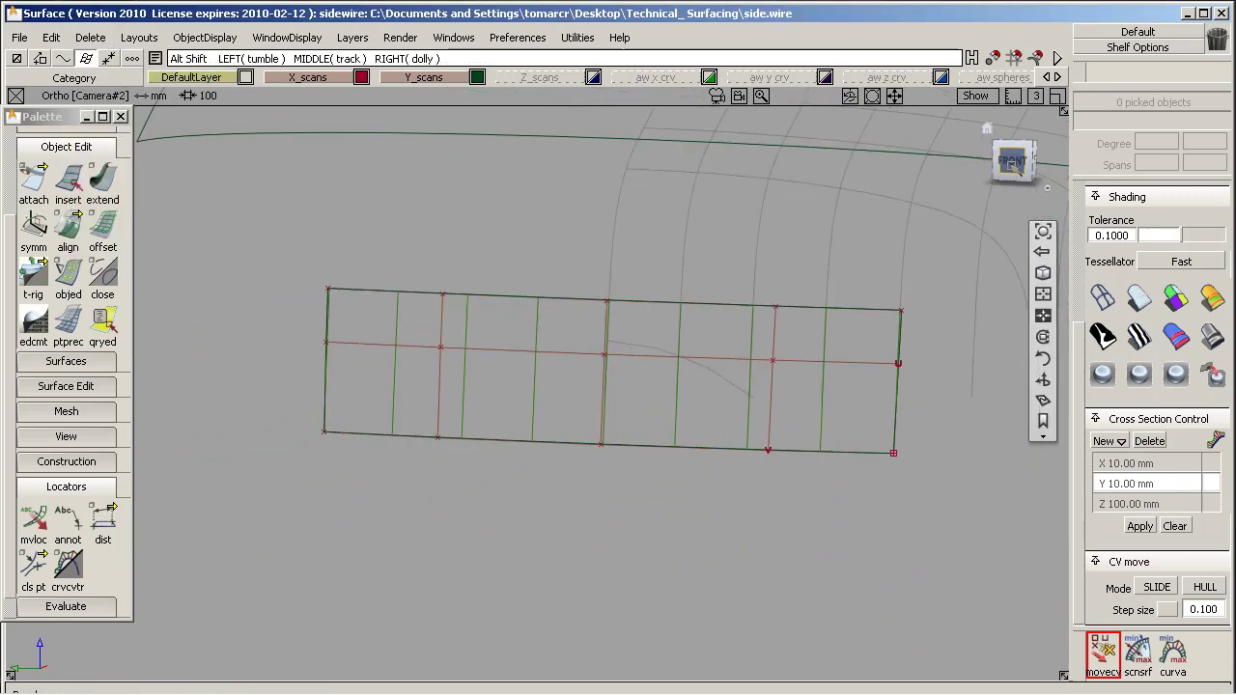
{"action": "middle_click_drag", "start_coordinate": [840, 244], "coordinate": [755, 238], "text": "alt+shift"}
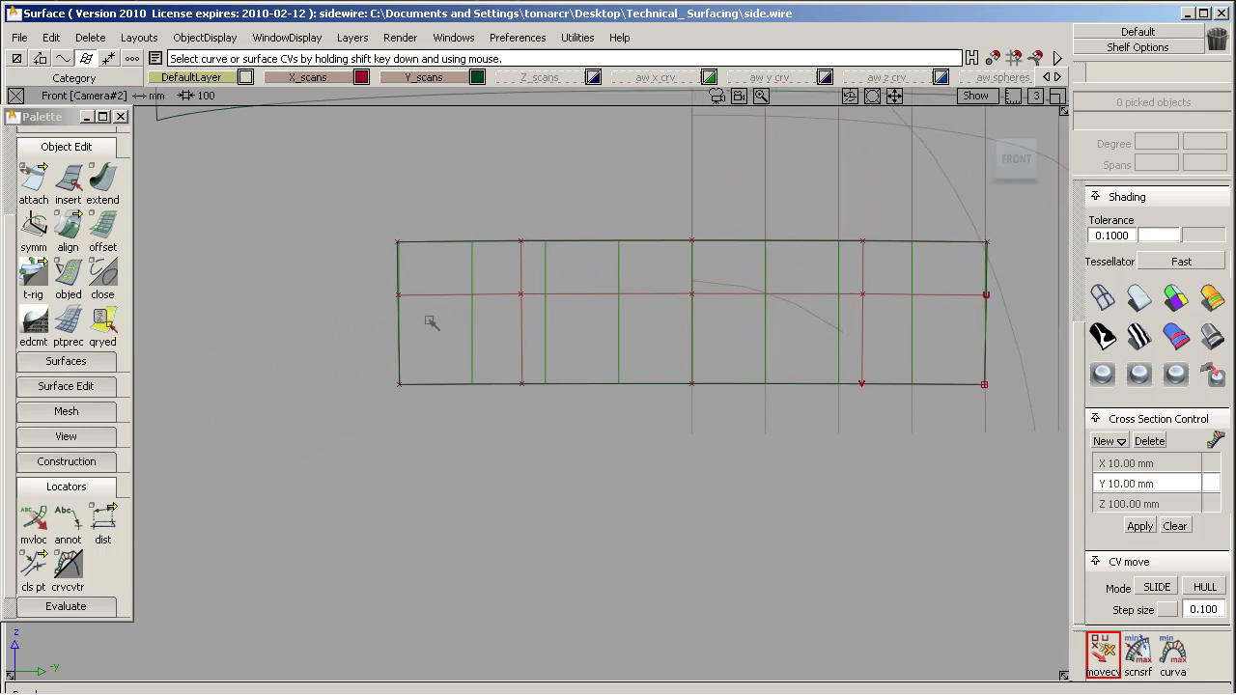
Pick the CVs along the surface's lower edge and align them vertically with its corner CV.
{"action": "left_click_drag", "start_coordinate": [555, 289], "coordinate": [623, 285], "text": "ctrl+shift"}
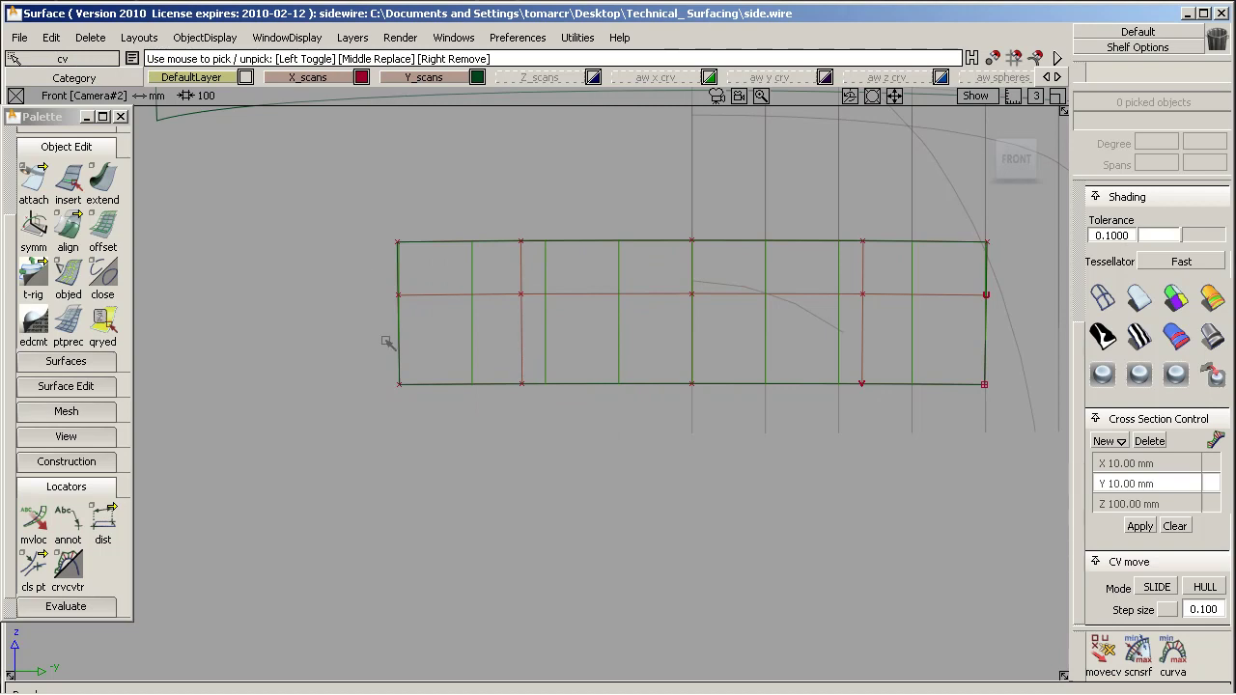
{"action": "left_click_drag", "start_coordinate": [338, 332], "coordinate": [889, 450]}
{"action": "middle_click_drag", "start_coordinate": [888, 450], "coordinate": [889, 407], "text": "ctrl+shift"}
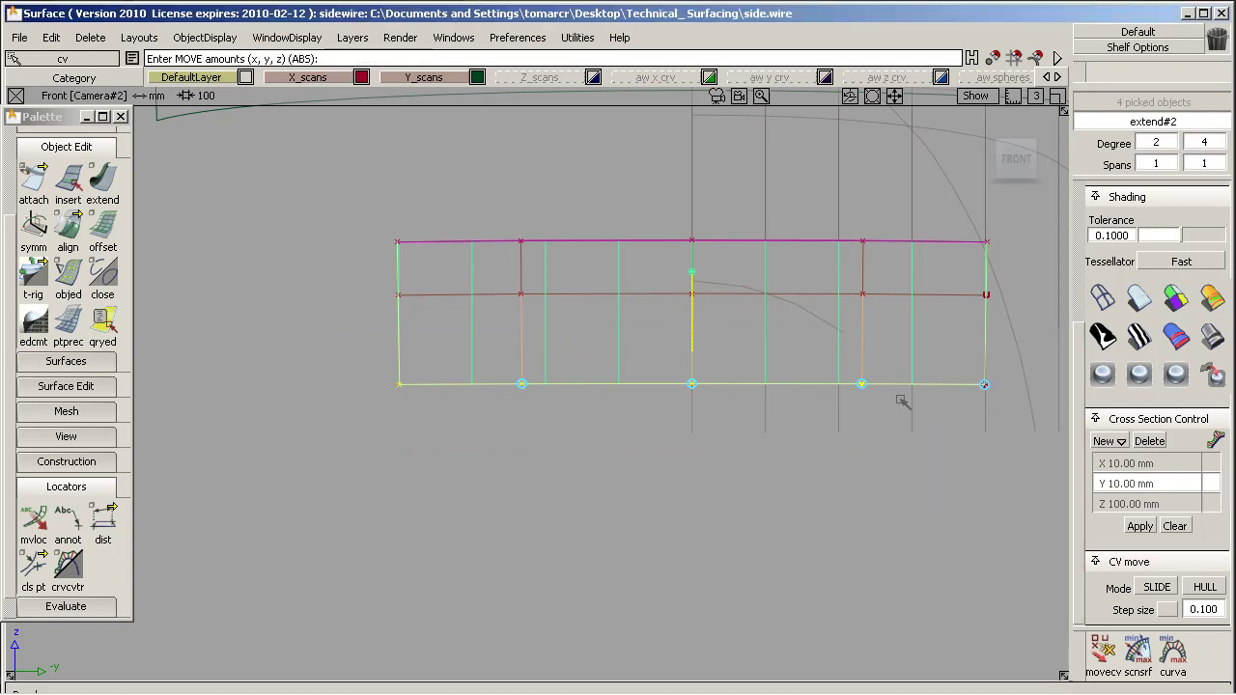
{"action": "left_click_drag", "start_coordinate": [911, 486], "coordinate": [879, 343], "text": "ctrl+shift"}
Pick the CVs along the surface's upper edge and align them vertically with its corner CV.
{"action": "left_click_drag", "start_coordinate": [397, 144], "coordinate": [465, 145], "text": "ctrl+shift"}
{"action": "left_click_drag", "start_coordinate": [337, 189], "coordinate": [908, 280]}
{"action": "middle_click_drag", "start_coordinate": [904, 275], "coordinate": [906, 241], "text": "ctrl+shift"}
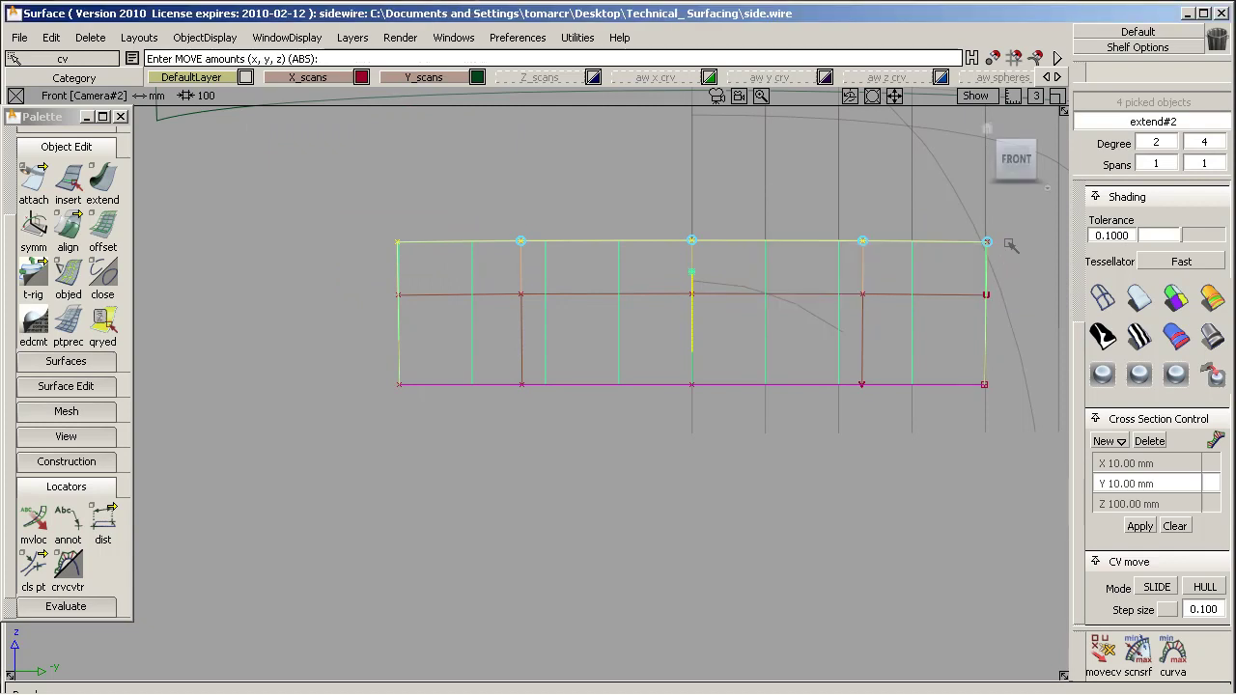
{"action": "right_click", "coordinate": [1007, 241], "text": "ctrl"}
{"action": "left_click_drag", "start_coordinate": [929, 338], "coordinate": [896, 170], "text": "ctrl+shift"}
Pick the upper two CVs of the surface's side column and align them horizontally with the lower corner CV, undoing any vertical shift.
{"action": "left_click_drag", "start_coordinate": [394, 279], "coordinate": [456, 279], "text": "ctrl+shift"}
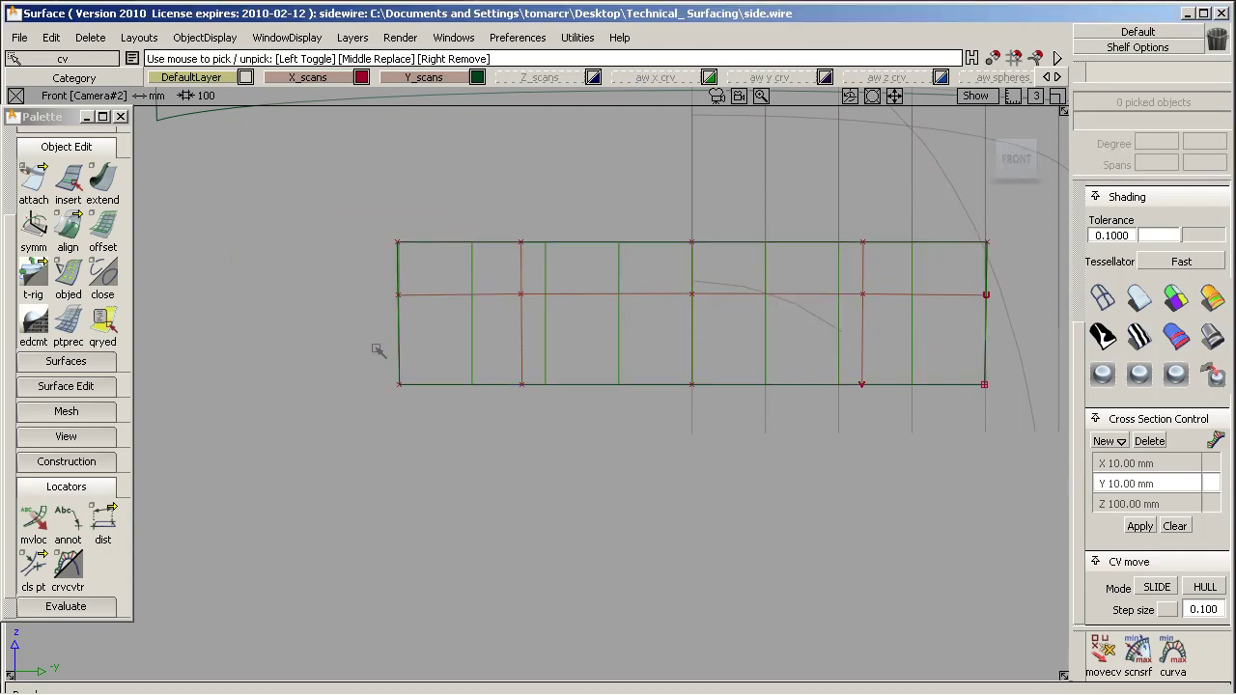
{"action": "left_click_drag", "start_coordinate": [349, 192], "coordinate": [383, 257]}
{"action": "middle_click_drag", "start_coordinate": [439, 323], "coordinate": [403, 322], "text": "ctrl+shift"}
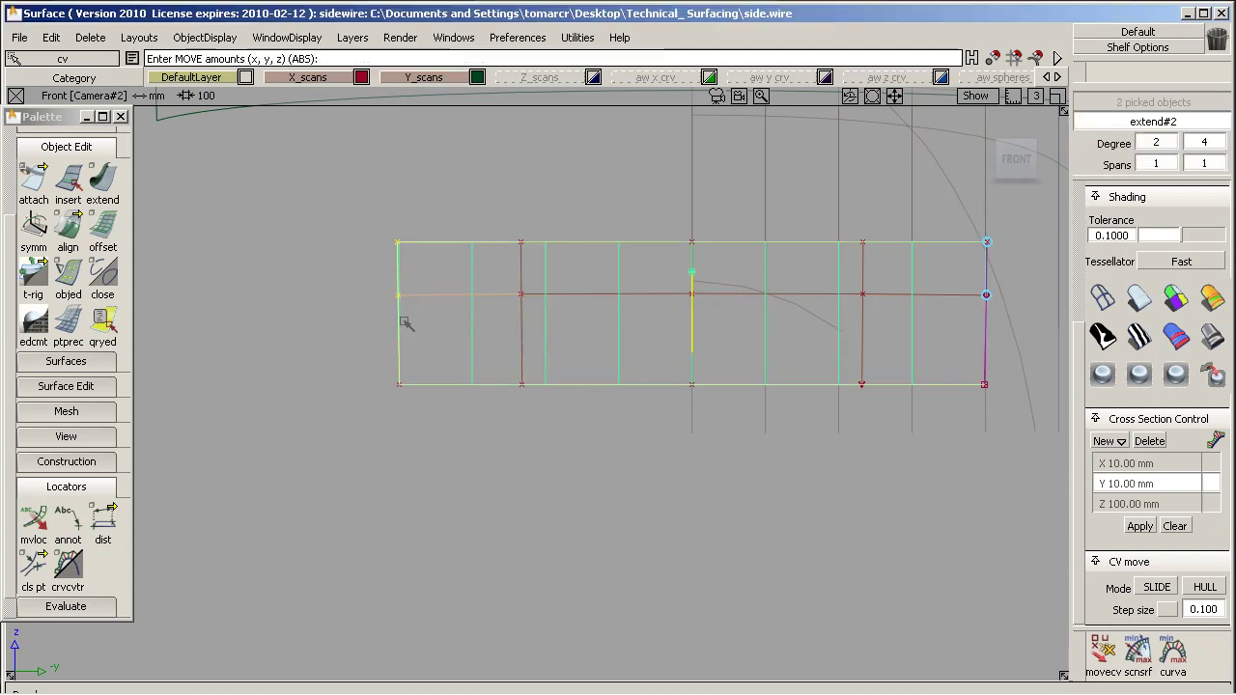
{"action": "left_click_drag", "start_coordinate": [400, 399], "coordinate": [403, 394]}
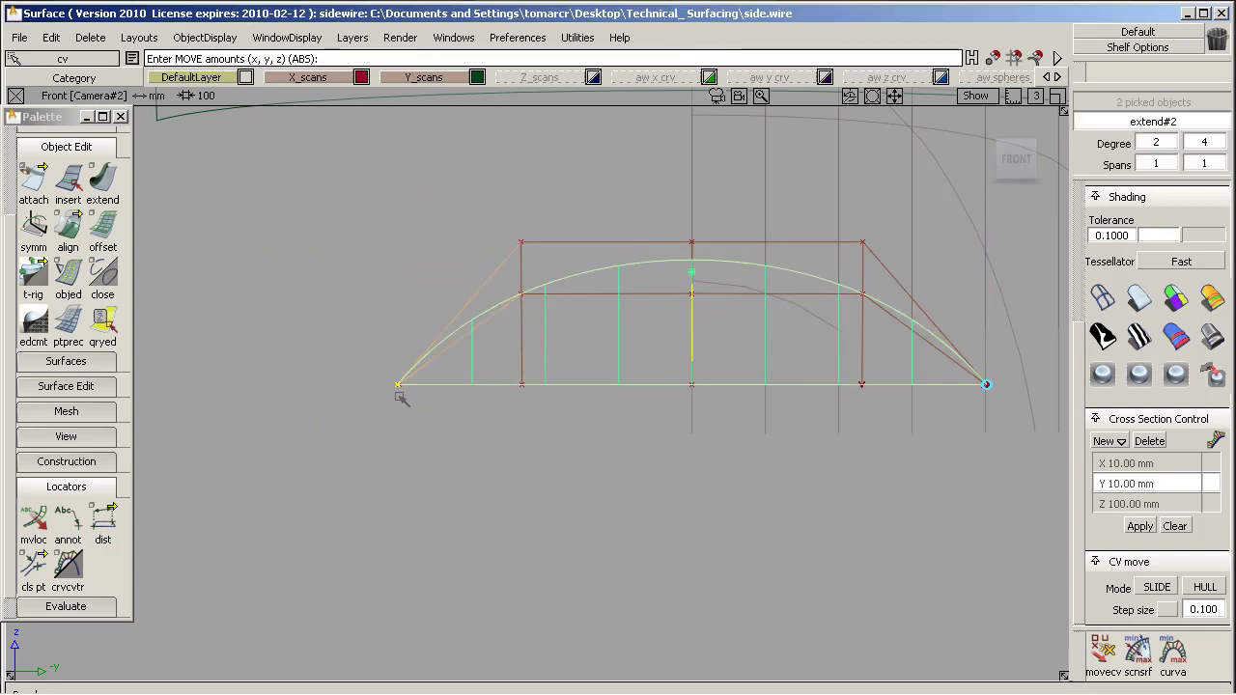
{"action": "key", "text": "ctrl+z"}
{"action": "middle_click_drag", "start_coordinate": [403, 394], "coordinate": [402, 400]}
{"action": "left_click_drag", "start_coordinate": [434, 431], "coordinate": [645, 261], "text": "ctrl+shift"}
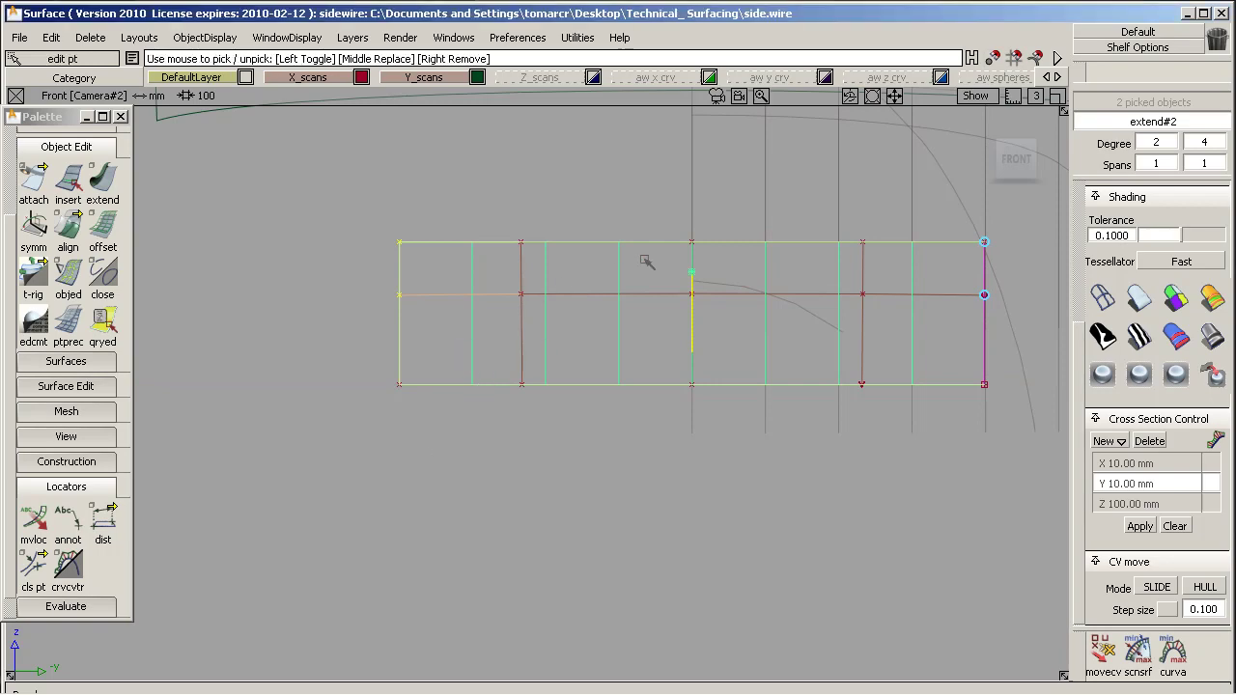
Pick the upper two CVs of the surface's opposite side column and align them horizontally with its lower corner CV.
{"action": "middle_click_drag", "start_coordinate": [779, 262], "coordinate": [577, 271], "text": "alt+shift"}
{"action": "left_click_drag", "start_coordinate": [773, 217], "coordinate": [838, 218], "text": "ctrl+shift"}
{"action": "left_click_drag", "start_coordinate": [691, 238], "coordinate": [846, 357]}
{"action": "middle_click_drag", "start_coordinate": [846, 357], "coordinate": [840, 322], "text": "ctrl+shift"}
{"action": "middle_click_drag", "start_coordinate": [788, 412], "coordinate": [783, 415], "text": "ctrl"}
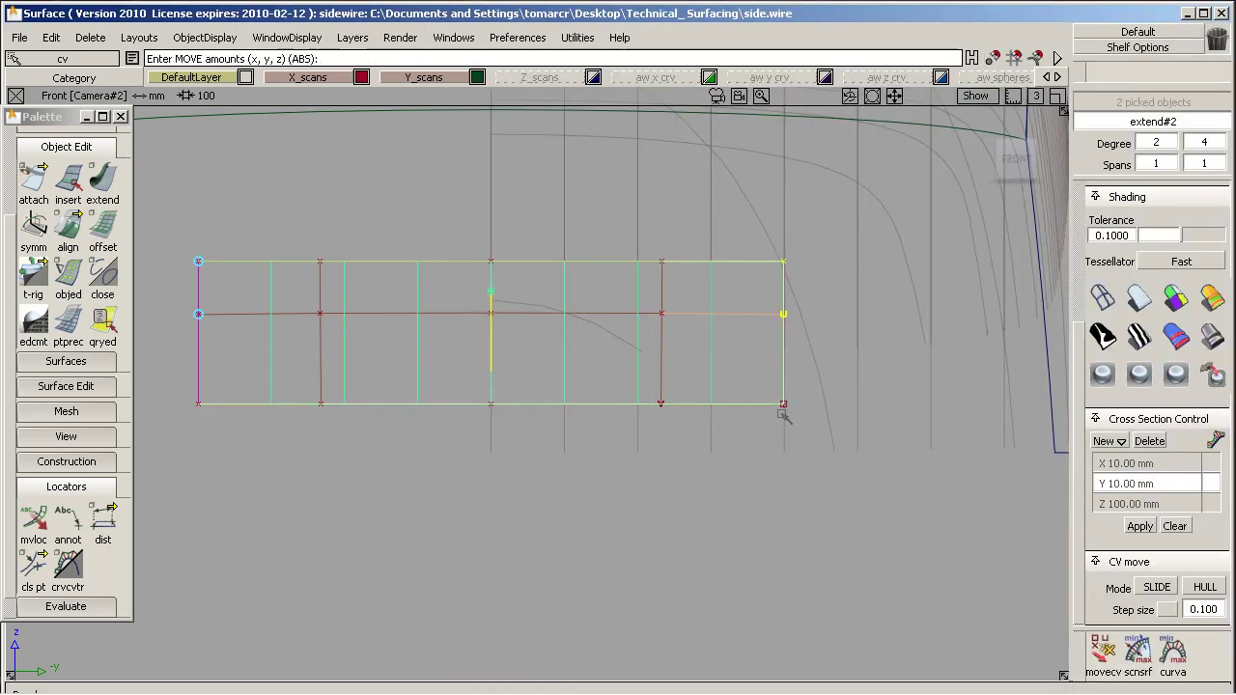
Pick the upper two CVs of the adjacent interior column and align them horizontally with that column's lower CV.
{"action": "left_click_drag", "start_coordinate": [692, 446], "coordinate": [658, 291], "text": "ctrl+shift"}
{"action": "left_click_drag", "start_coordinate": [607, 257], "coordinate": [684, 254], "text": "ctrl+shift"}
{"action": "left_click_drag", "start_coordinate": [612, 214], "coordinate": [686, 336]}
{"action": "middle_click_drag", "start_coordinate": [707, 338], "coordinate": [705, 289], "text": "ctrl+shift"}
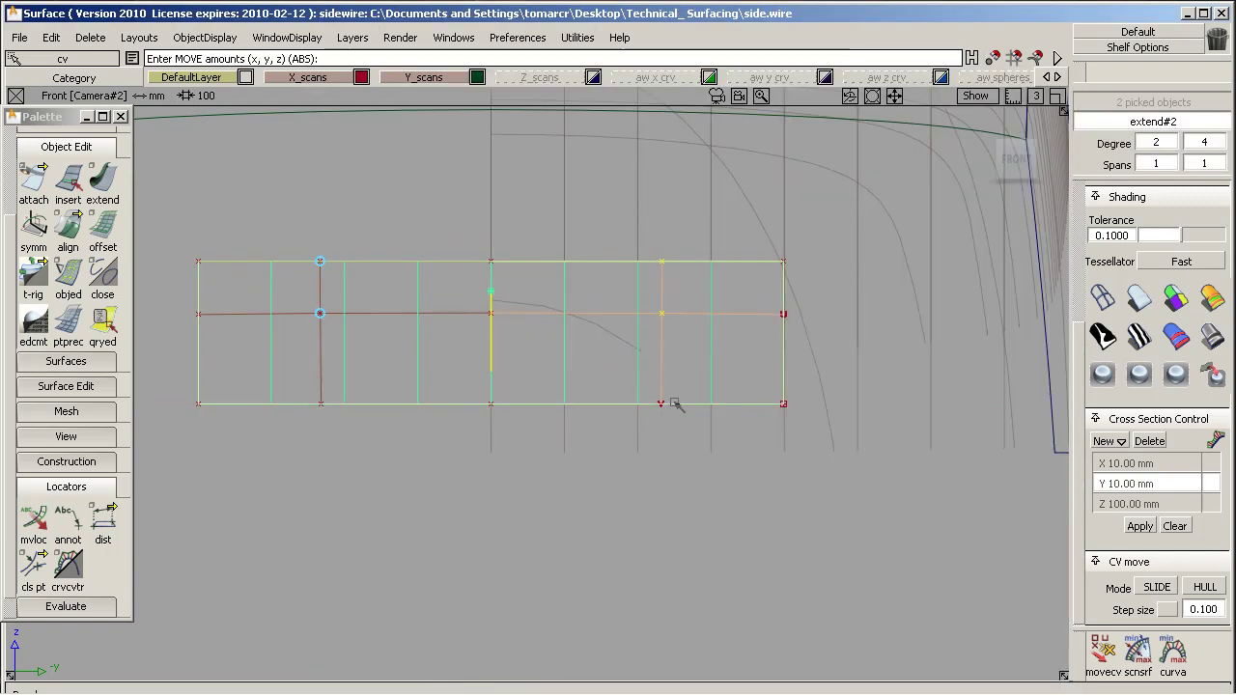
{"action": "middle_click_drag", "start_coordinate": [671, 406], "coordinate": [668, 409]}
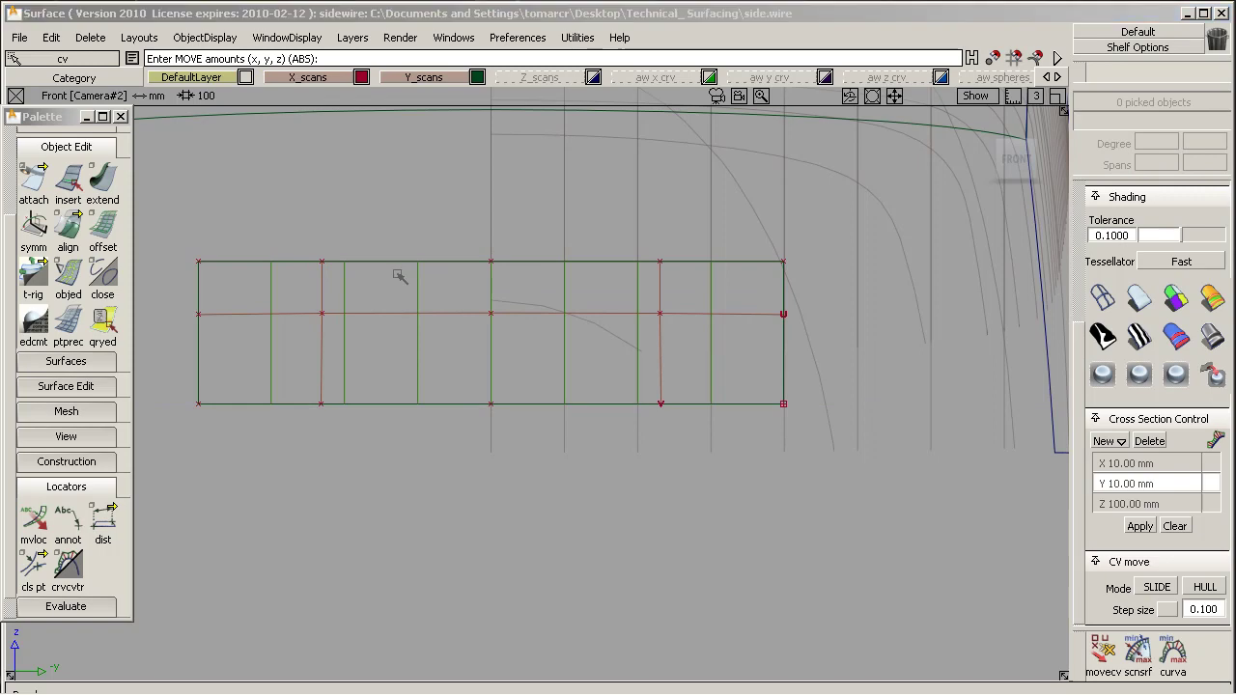
Try to align the surface's middle row of CVs with its end CV, undoing each attempt.
{"action": "left_click_drag", "start_coordinate": [399, 273], "coordinate": [469, 274], "text": "ctrl+shift"}
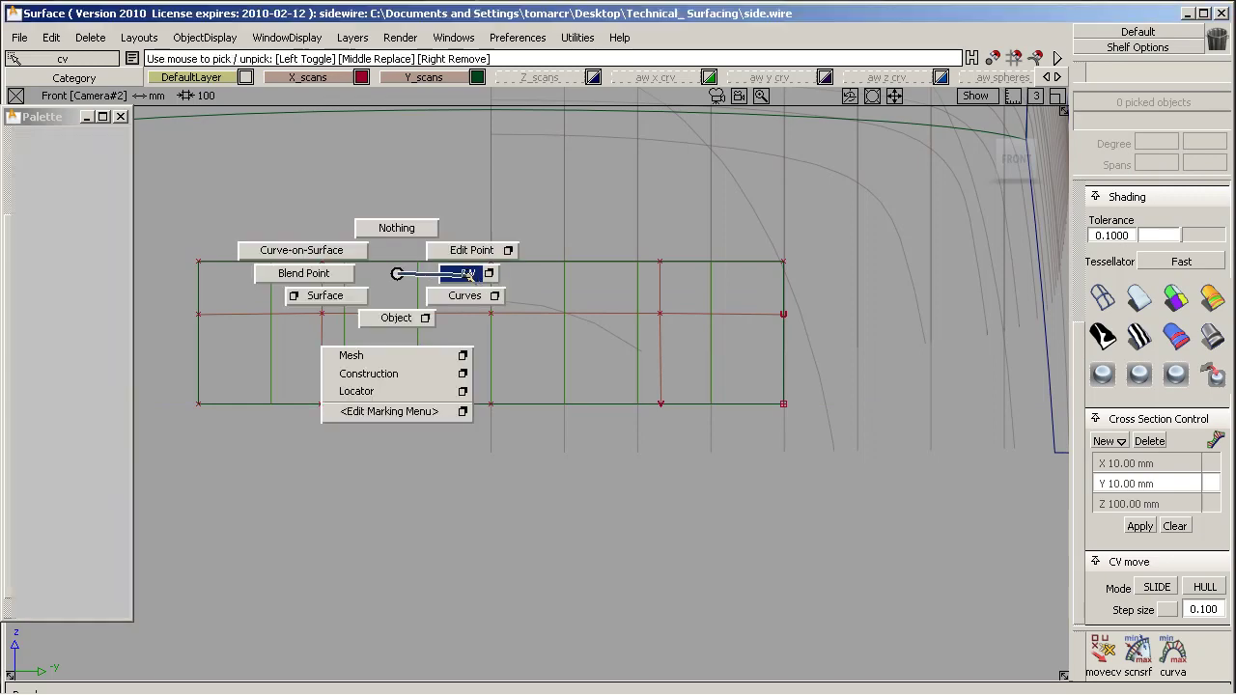
{"action": "left_click_drag", "start_coordinate": [168, 292], "coordinate": [689, 353]}
{"action": "middle_click_drag", "start_coordinate": [734, 361], "coordinate": [733, 315], "text": "ctrl+shift"}
{"action": "middle_click_drag", "start_coordinate": [810, 322], "coordinate": [803, 319], "text": "ctrl"}
{"action": "middle_click", "coordinate": [804, 318], "text": "ctrl"}
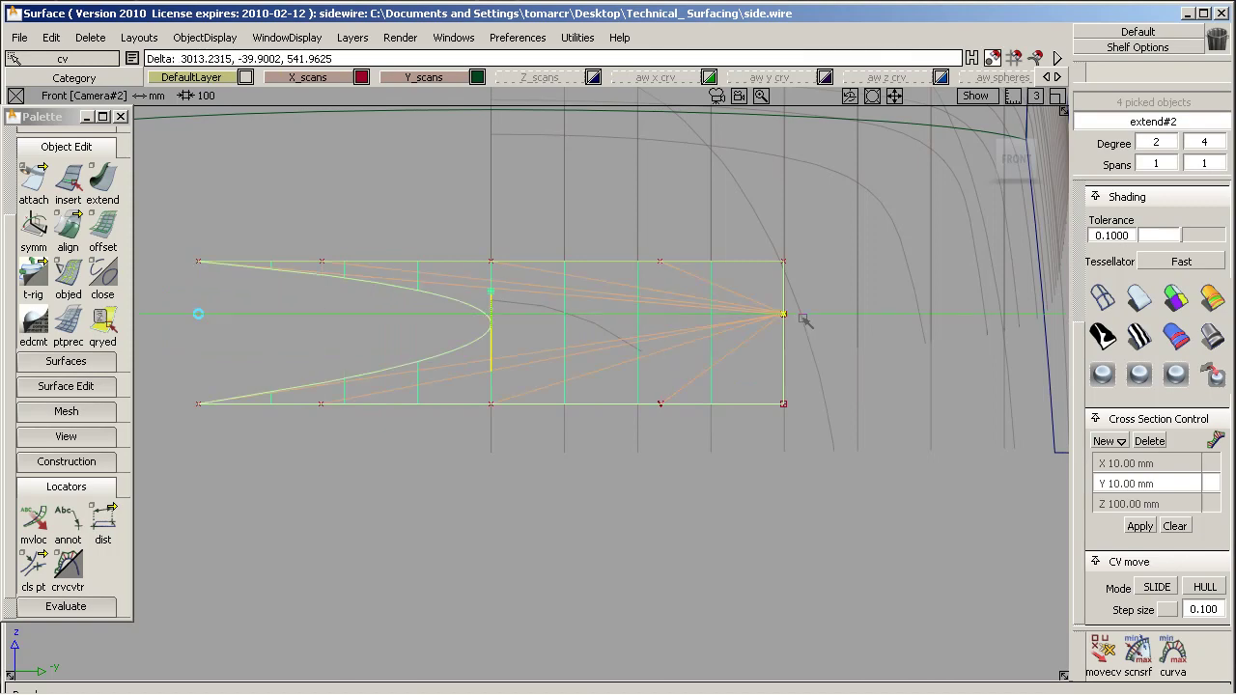
{"action": "key", "text": "ctrl+z"}
{"action": "middle_click", "coordinate": [802, 317], "text": "ctrl"}
{"action": "key", "text": "ctrl+z"}
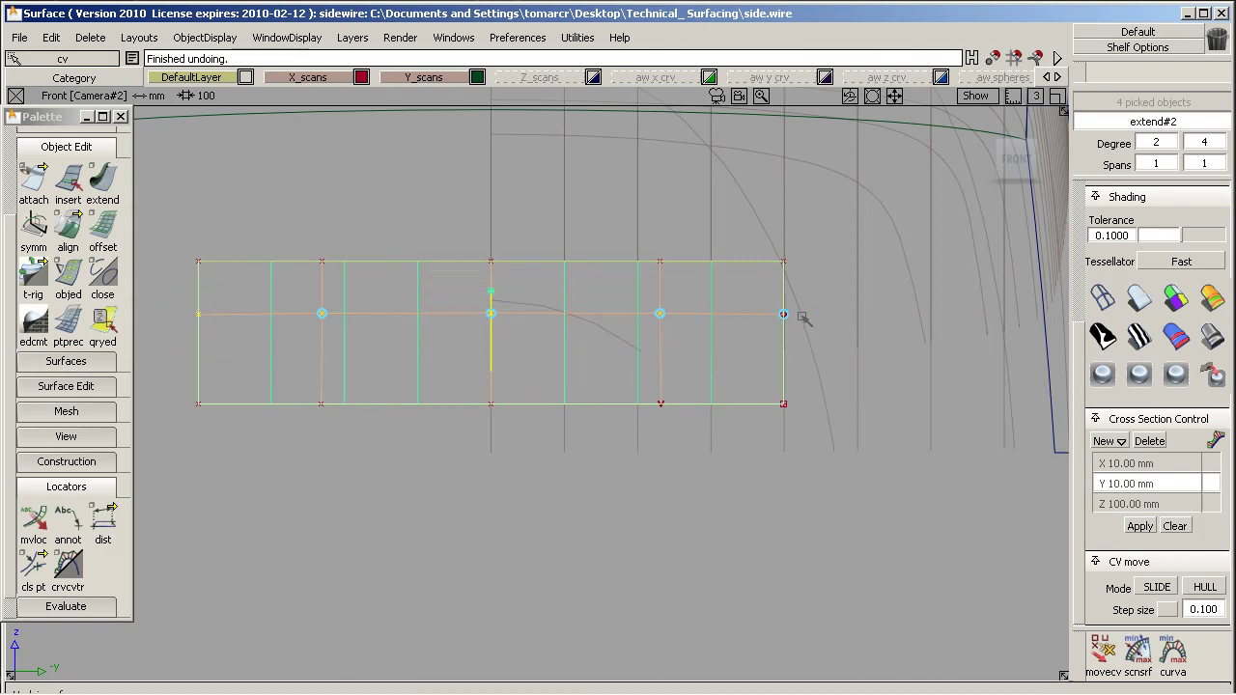
Move the surface's middle CV row along the surface normal using CV Move in NUV mode with the HULL option.
{"action": "left_click_drag", "start_coordinate": [800, 314], "coordinate": [706, 376], "text": "ctrl+shift"}
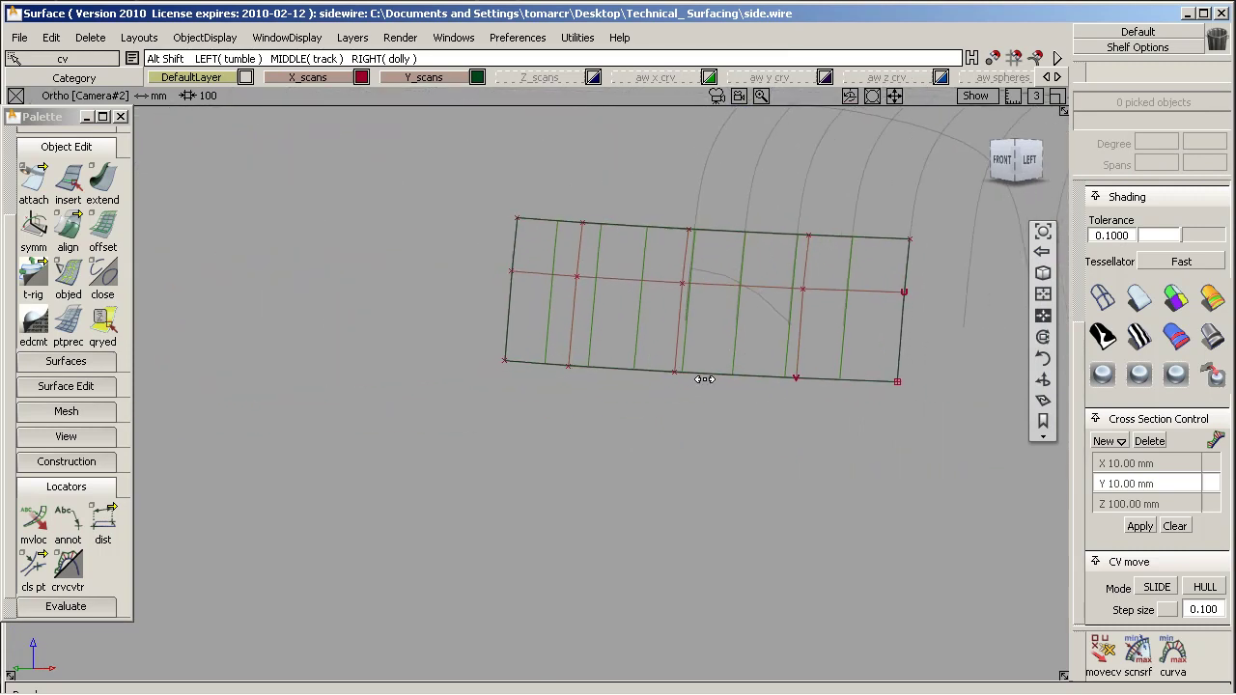
{"action": "right_click_drag", "start_coordinate": [704, 377], "coordinate": [809, 298], "text": "alt+shift"}
{"action": "middle_click_drag", "start_coordinate": [747, 292], "coordinate": [449, 327], "text": "alt+shift"}
{"action": "left_click_drag", "start_coordinate": [486, 308], "coordinate": [474, 312], "text": "alt+shift"}
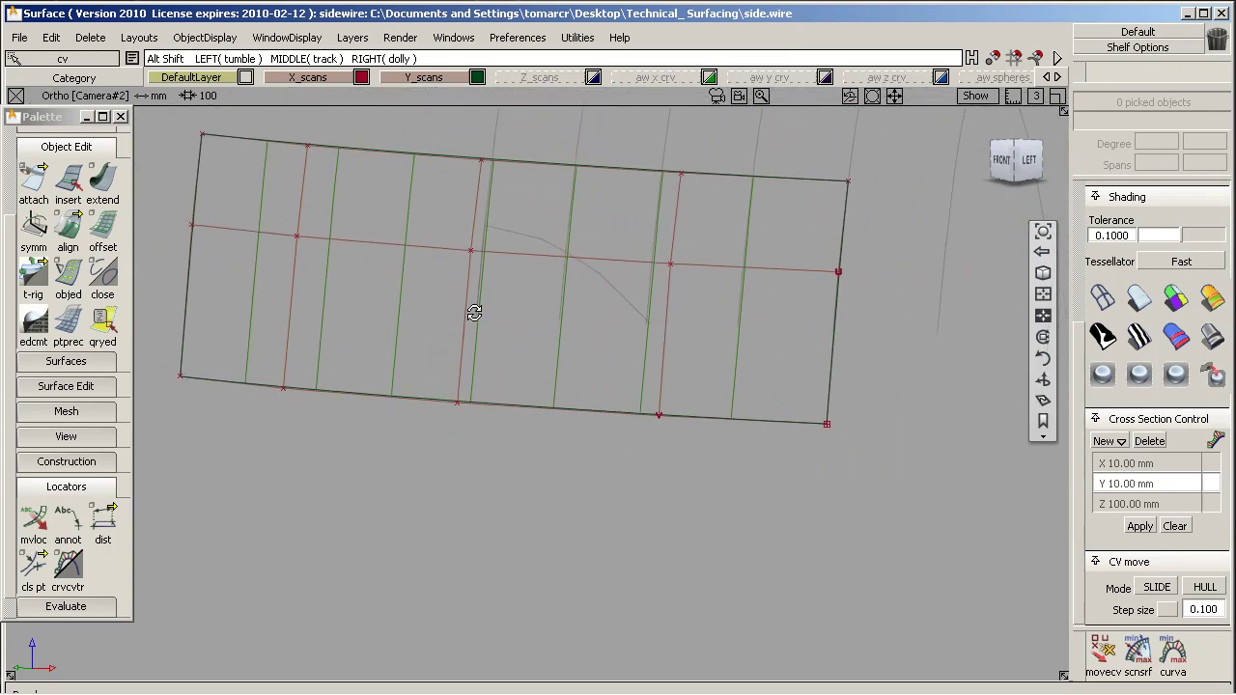
{"action": "right_click_drag", "start_coordinate": [474, 312], "coordinate": [537, 253], "text": "alt+shift"}
{"action": "middle_click_drag", "start_coordinate": [537, 253], "coordinate": [546, 353], "text": "alt+shift"}
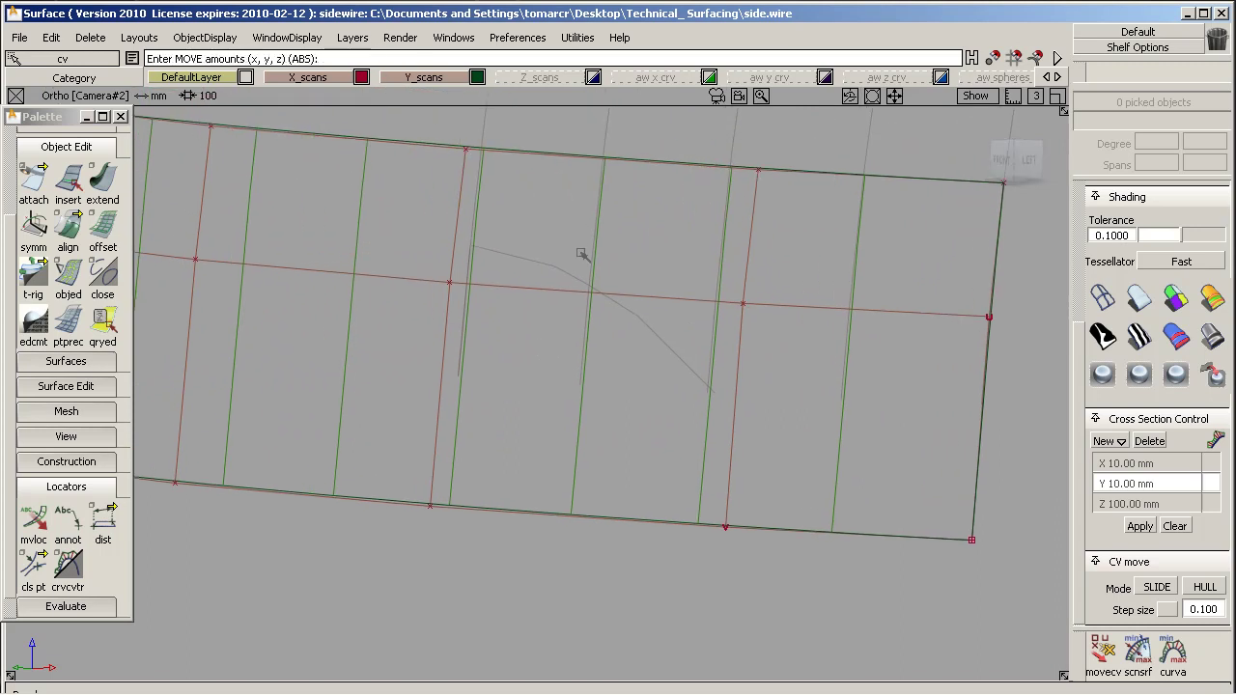
{"action": "left_click", "coordinate": [1101, 657]}
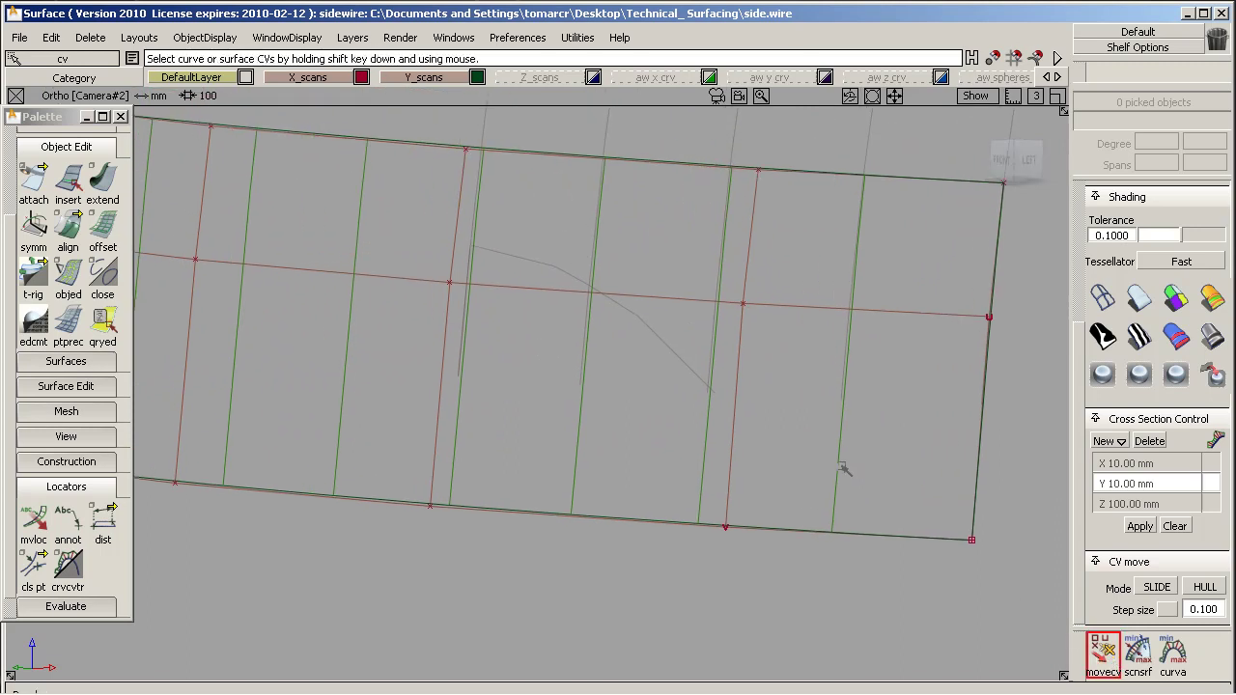
{"action": "left_click", "coordinate": [514, 289], "text": "shift"}
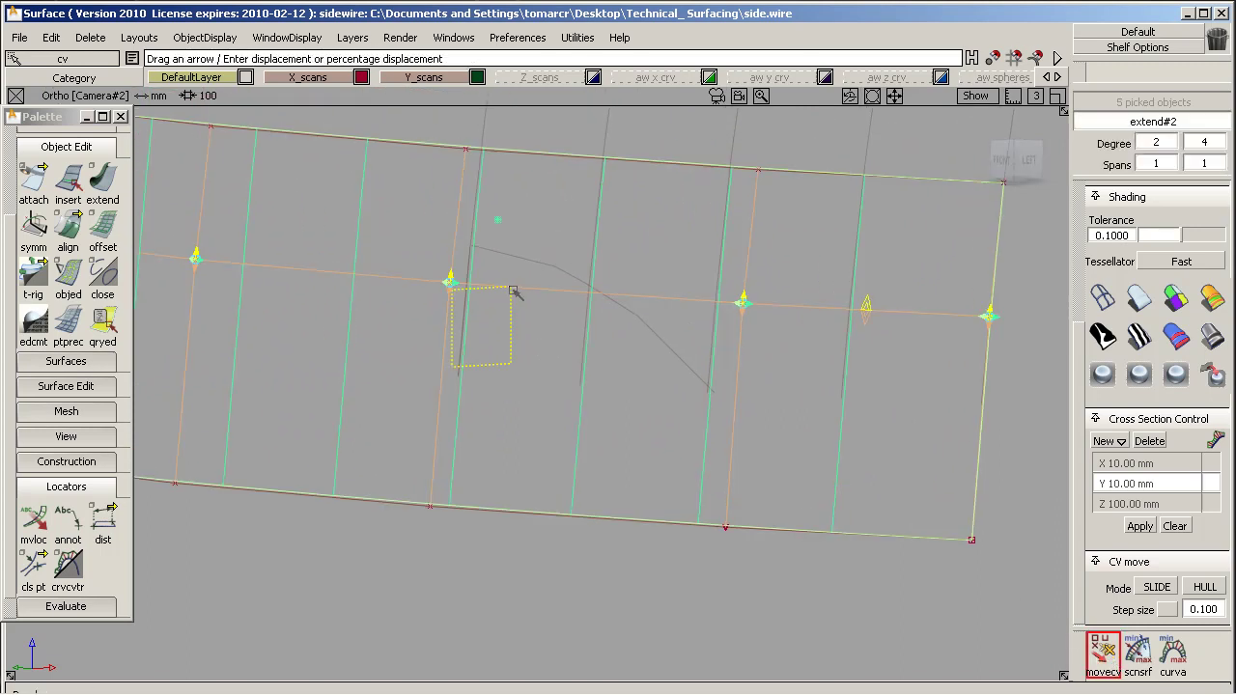
{"action": "left_click", "coordinate": [1157, 587]}
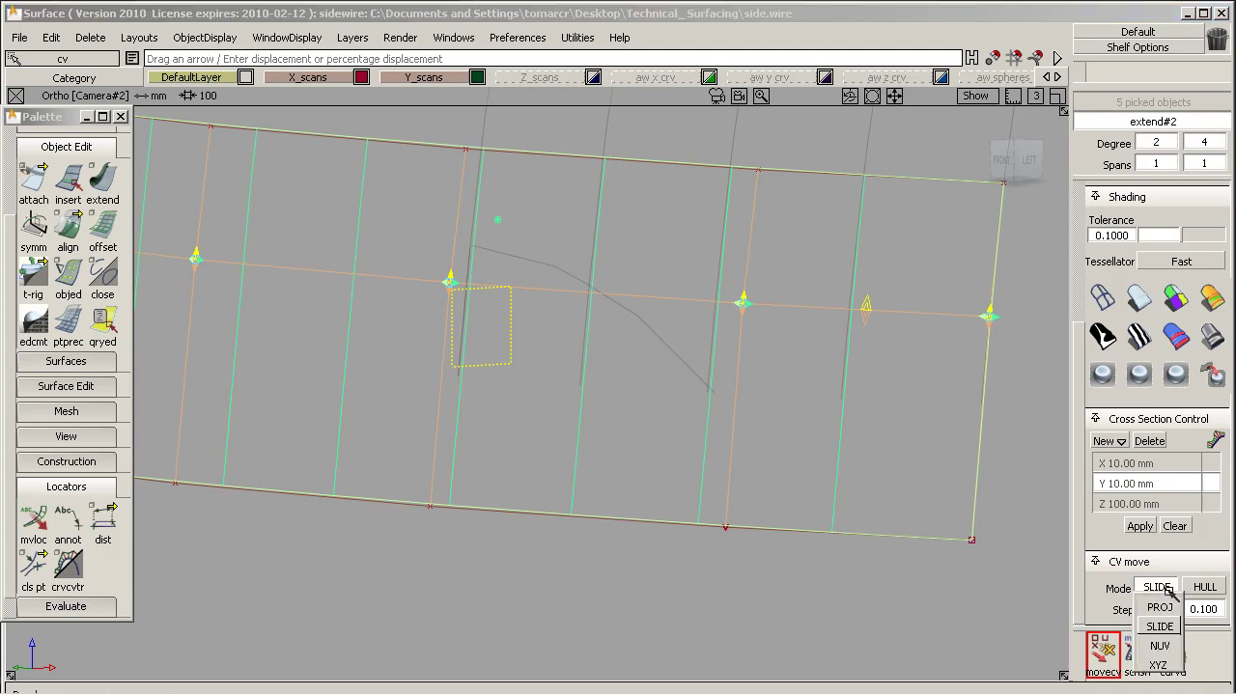
{"action": "left_click", "coordinate": [1157, 625]}
{"action": "left_click_drag", "start_coordinate": [499, 325], "coordinate": [512, 340]}
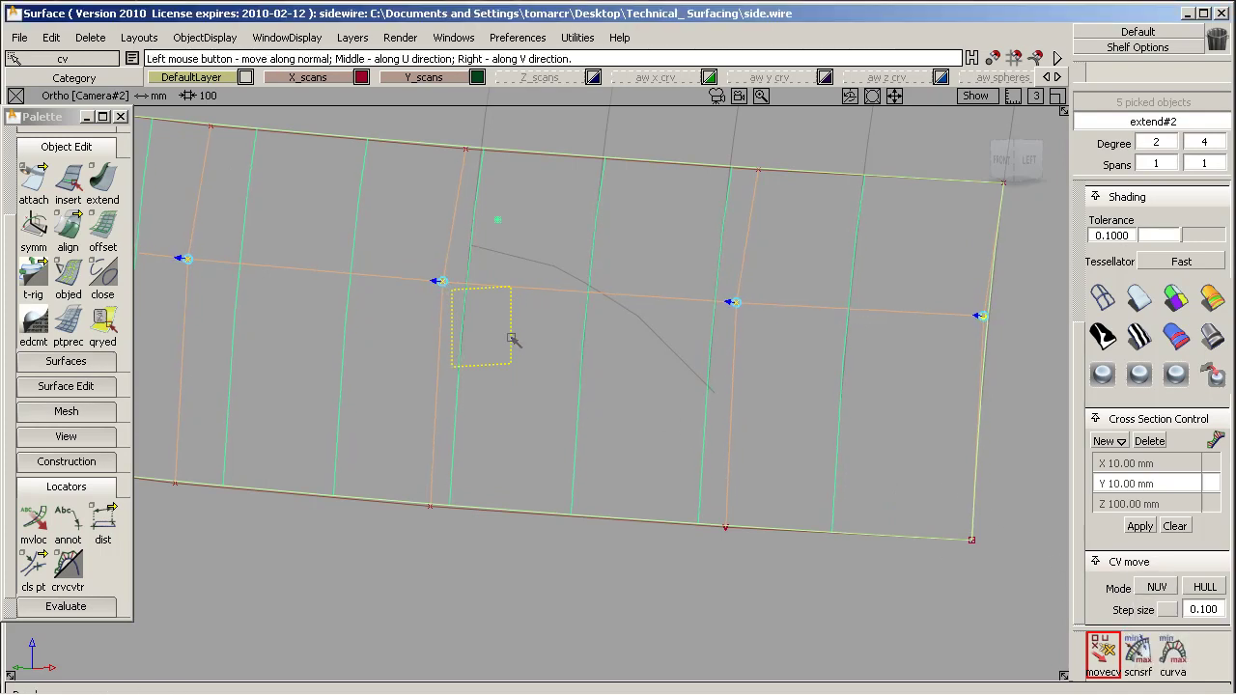
Fine-tune the upper, middle and lower CV rows and the centre CV column along the surface normal.
{"action": "left_click", "coordinate": [537, 156]}
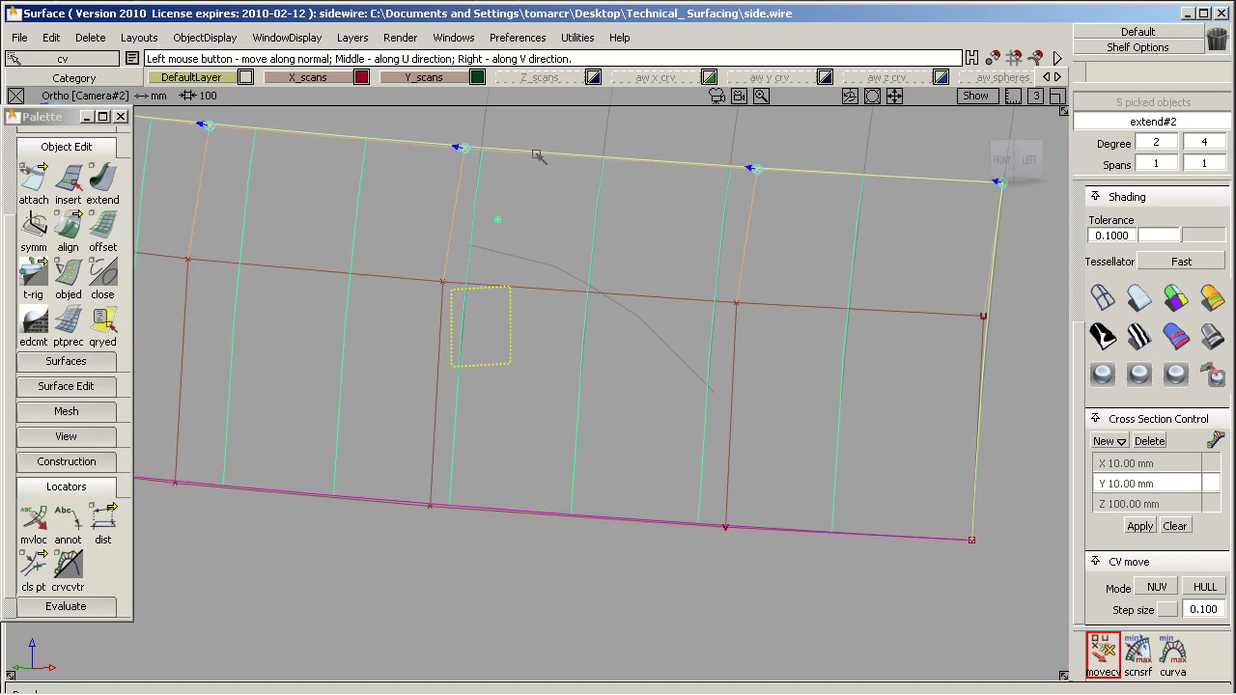
{"action": "left_click", "coordinate": [517, 291]}
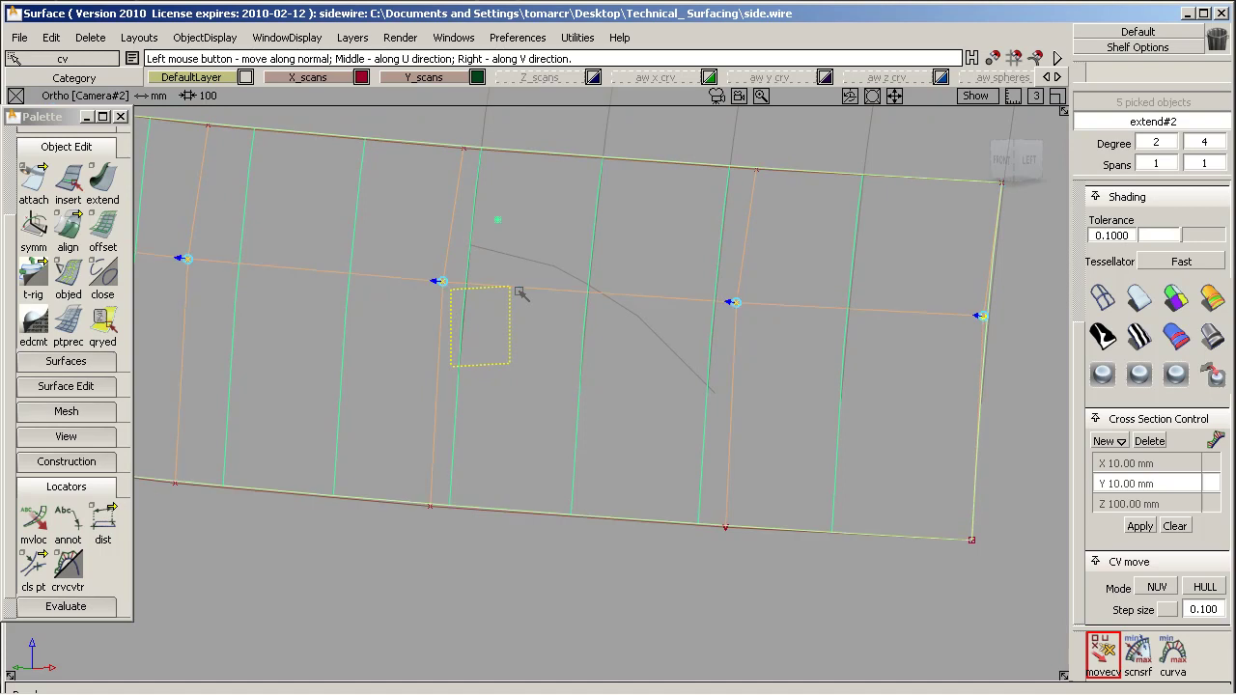
{"action": "left_click", "coordinate": [490, 510]}
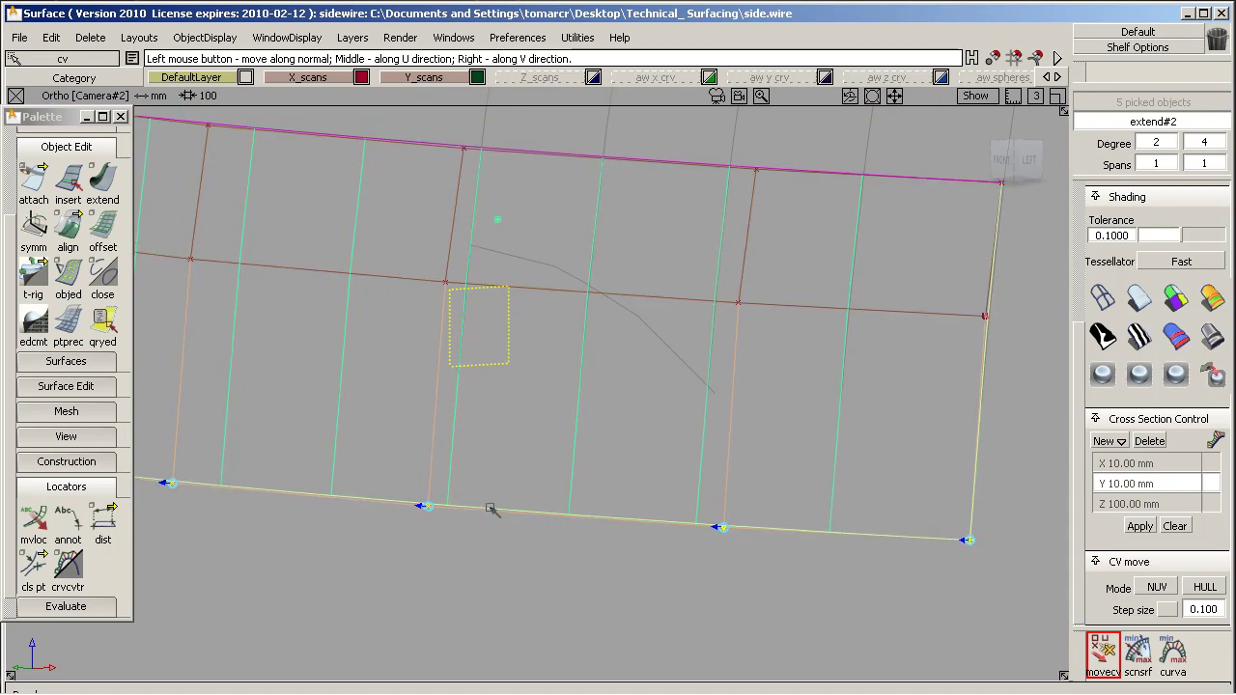
{"action": "left_click", "coordinate": [809, 307]}
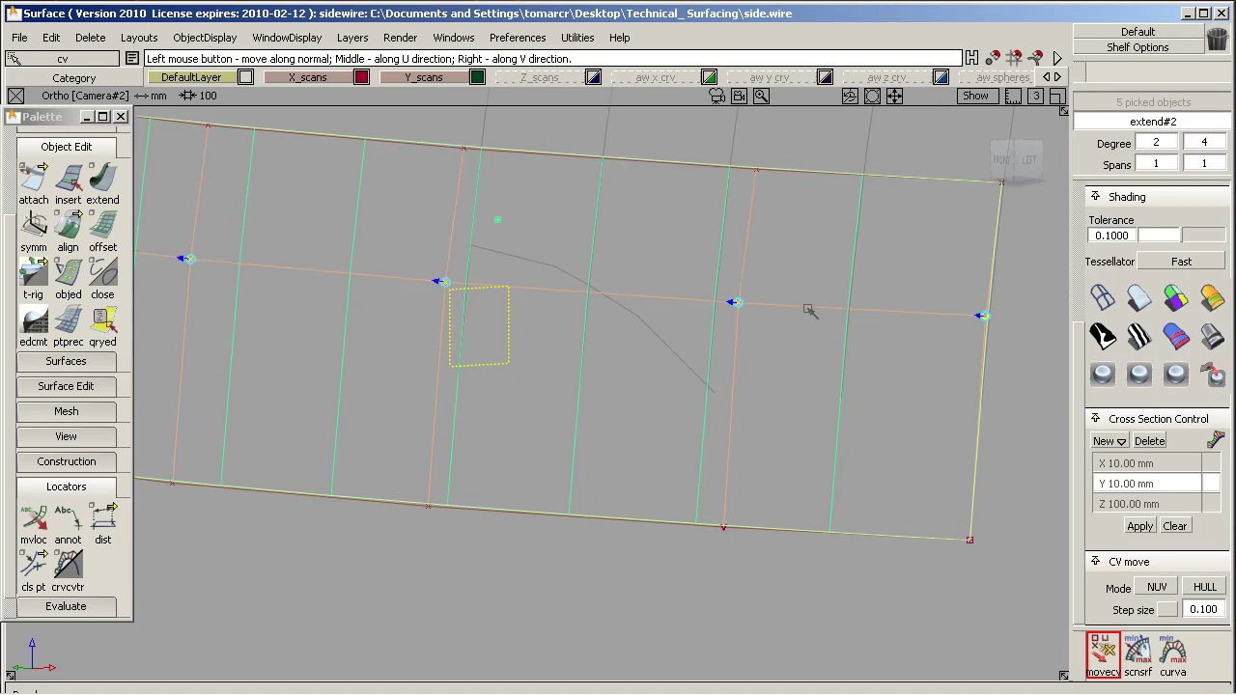
{"action": "left_click", "coordinate": [560, 304]}
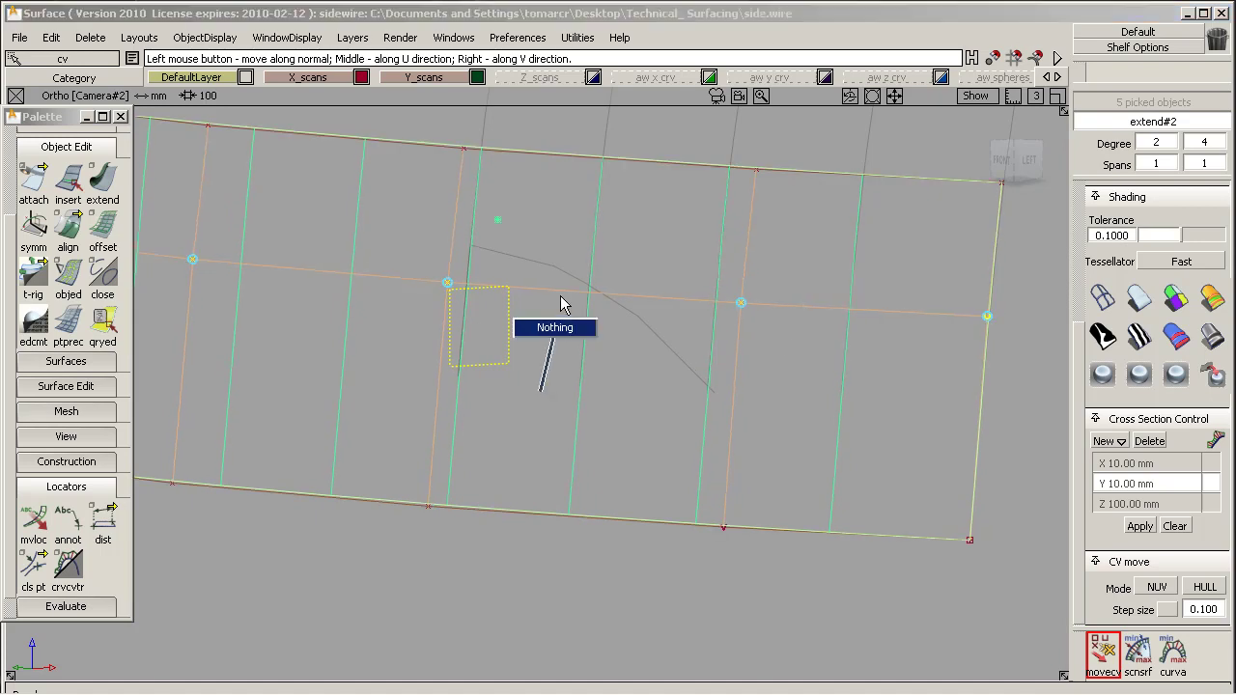
{"action": "left_click", "coordinate": [449, 299]}
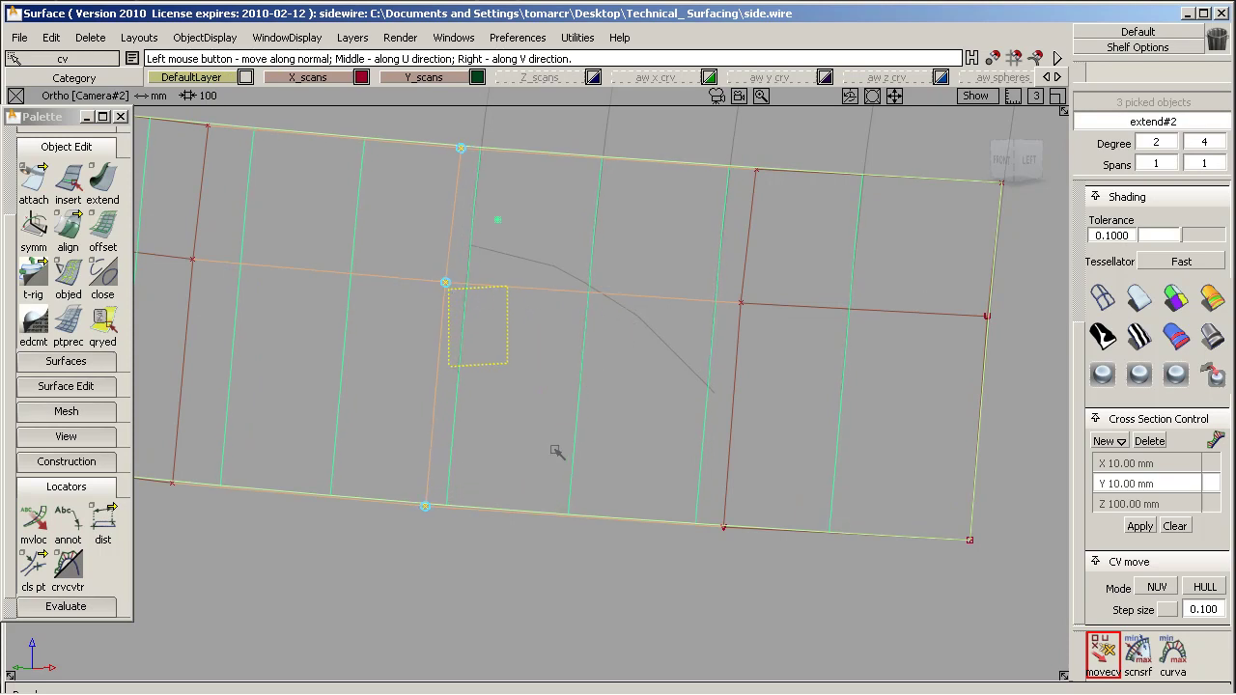
Turn off the CV/hull display of the front surface and deselect it.
{"action": "left_click_drag", "start_coordinate": [557, 453], "coordinate": [688, 316], "text": "alt+shift"}
{"action": "right_click_drag", "start_coordinate": [778, 303], "coordinate": [641, 387], "text": "alt+shift"}
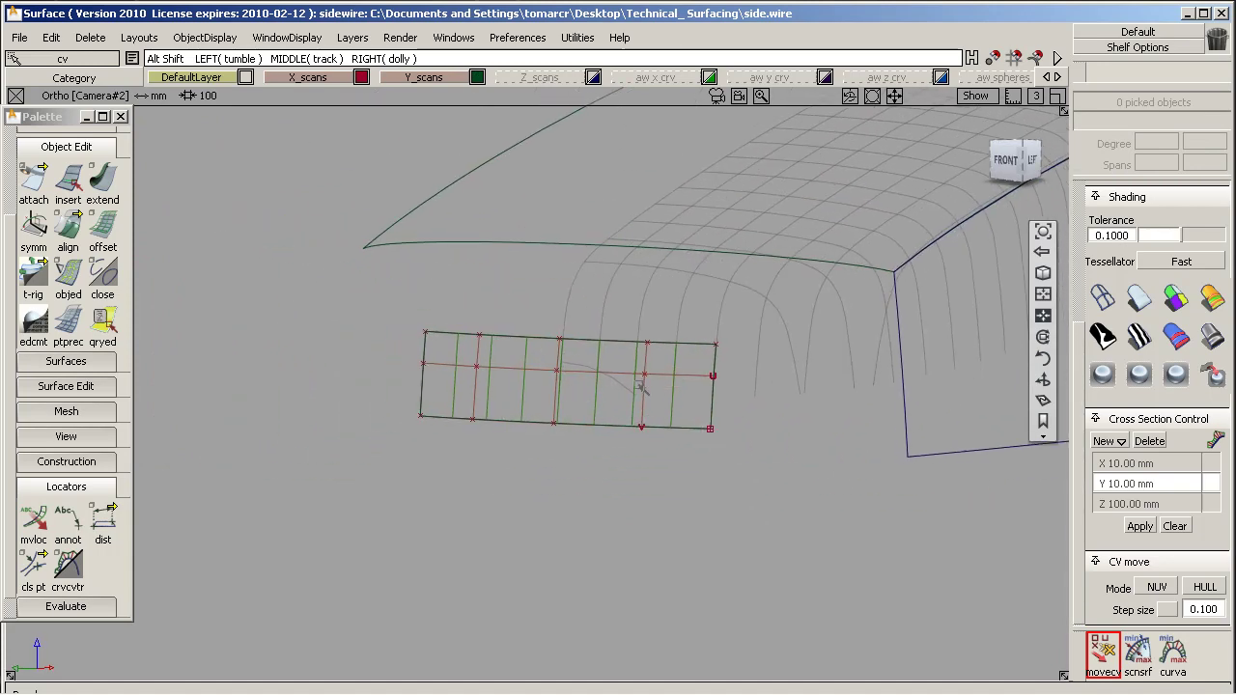
{"action": "middle_click_drag", "start_coordinate": [780, 334], "coordinate": [650, 331], "text": "alt+shift"}
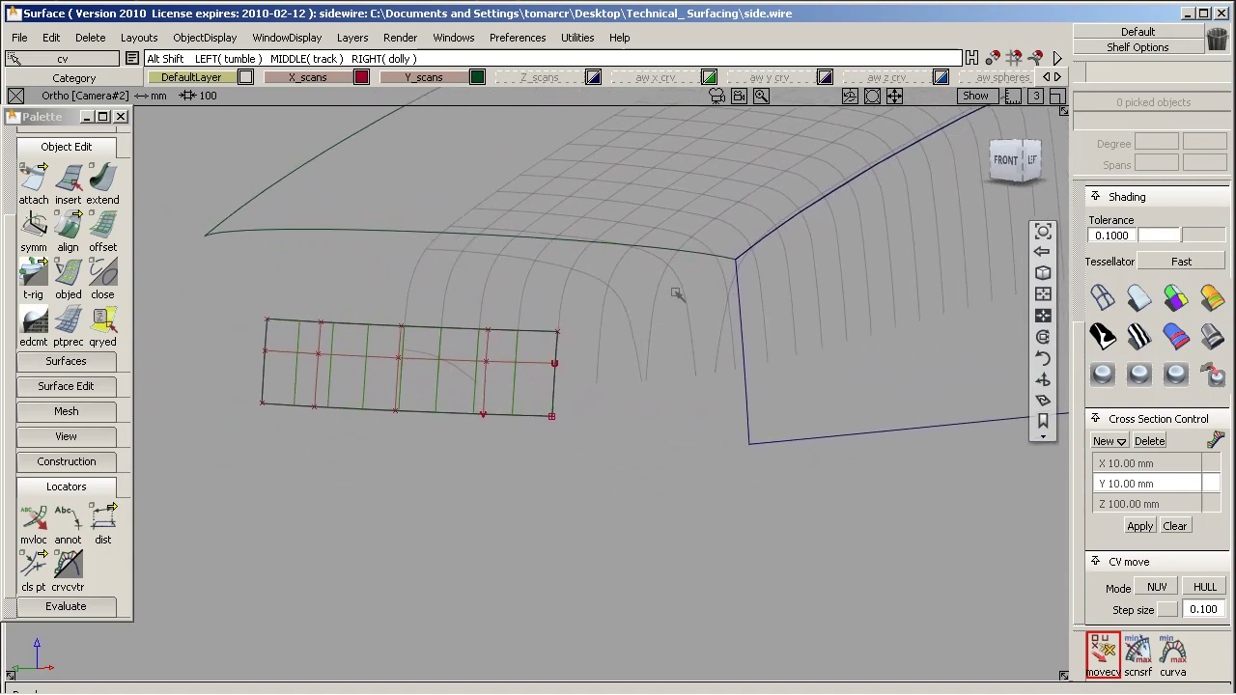
{"action": "right_click_drag", "start_coordinate": [676, 294], "coordinate": [625, 370], "text": "alt+shift"}
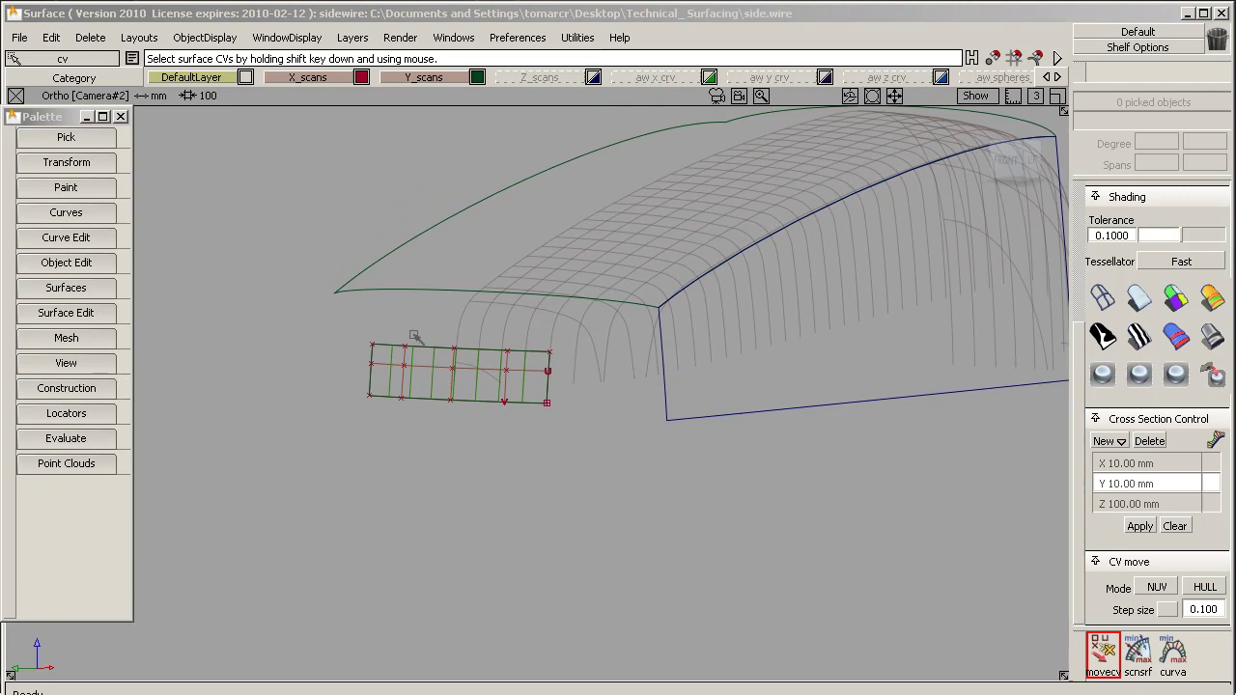
{"action": "left_click_drag", "start_coordinate": [501, 316], "coordinate": [470, 340], "text": "ctrl+shift"}
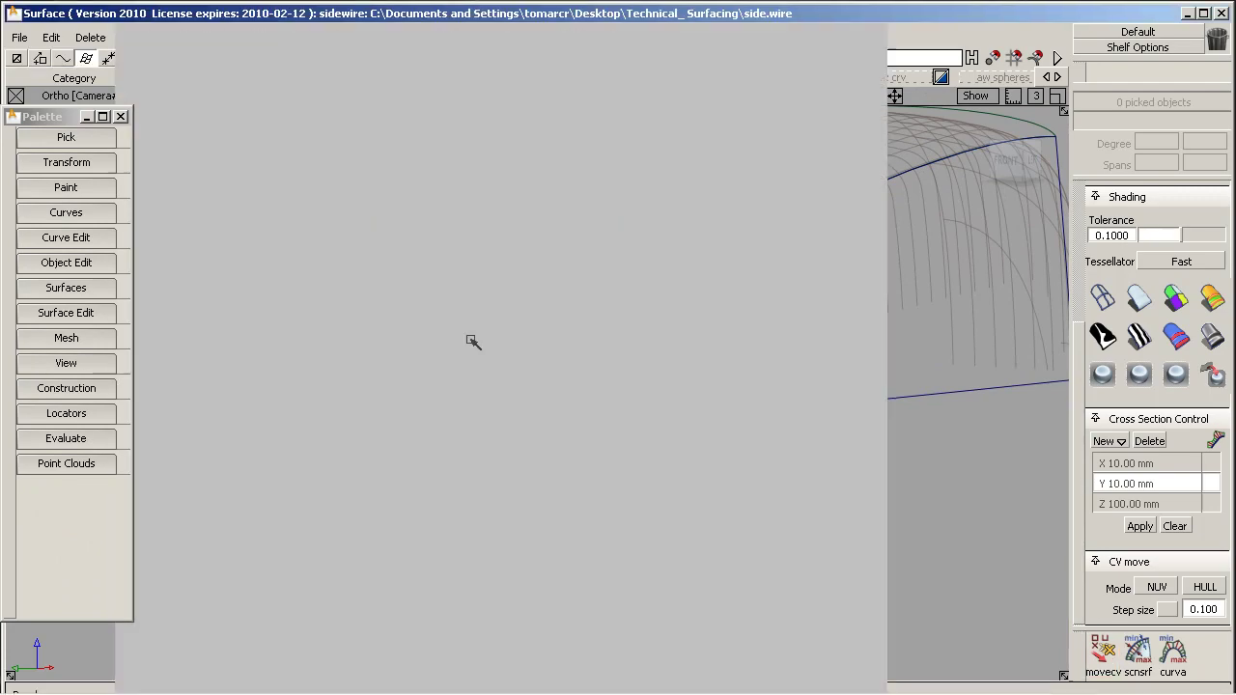
{"action": "left_click", "coordinate": [459, 358]}
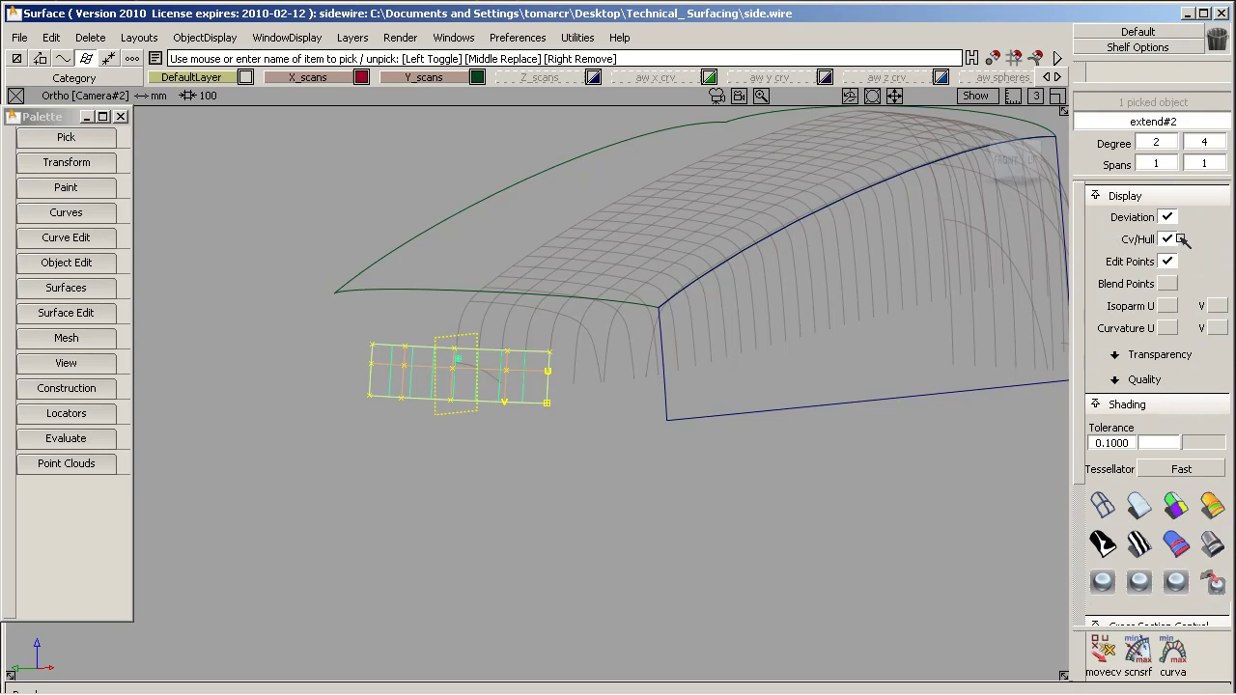
{"action": "left_click", "coordinate": [1168, 240]}
{"action": "left_click", "coordinate": [740, 387]}
{"action": "middle_click_drag", "start_coordinate": [815, 242], "coordinate": [692, 271], "text": "alt+shift"}
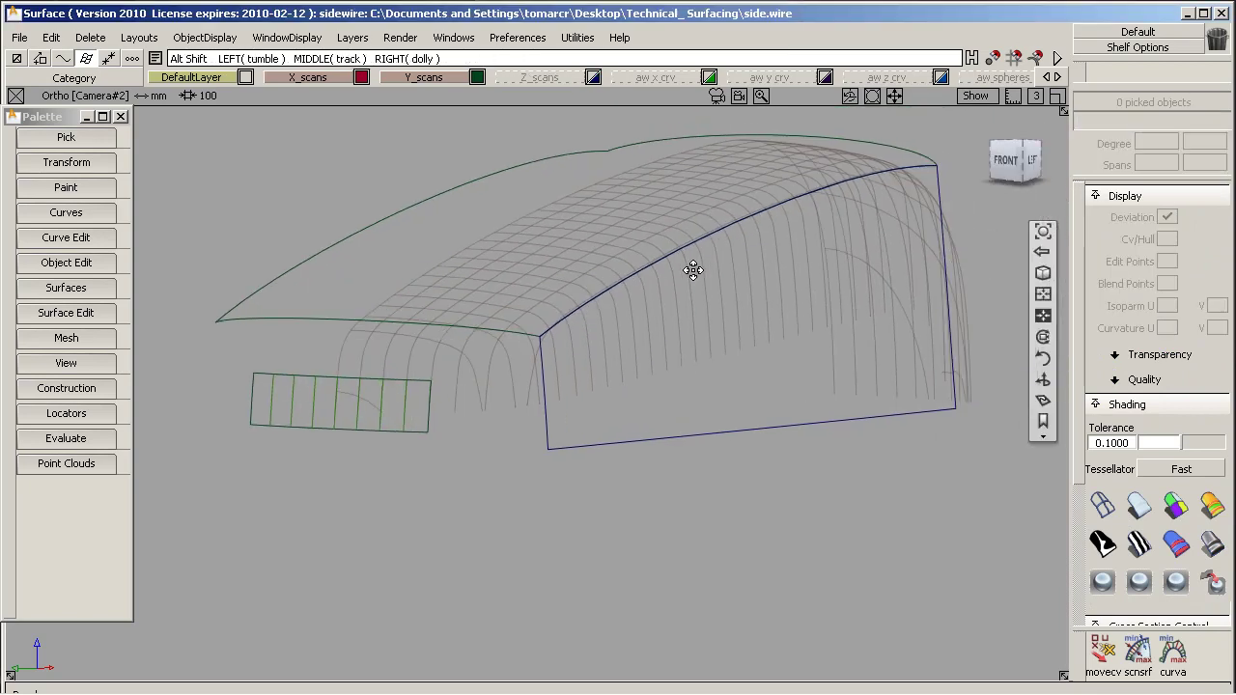
Clear the 10 mm Y cross sections from the front surface and deselect it.
{"action": "left_click_drag", "start_coordinate": [306, 347], "coordinate": [303, 382], "text": "ctrl+shift"}
{"action": "left_click_drag", "start_coordinate": [311, 349], "coordinate": [302, 424]}
{"action": "scroll", "coordinate": [1211, 395], "scroll_direction": "down", "scroll_amount": 5}
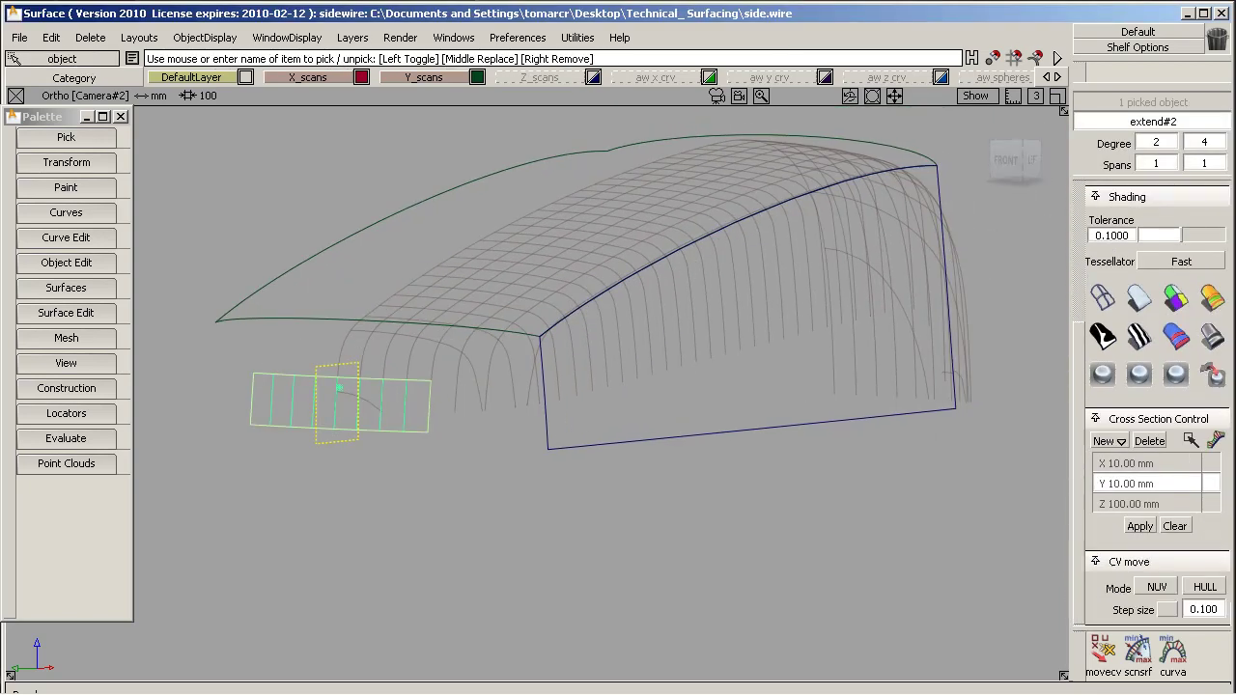
{"action": "left_click", "coordinate": [1174, 528]}
{"action": "left_click", "coordinate": [1118, 480]}
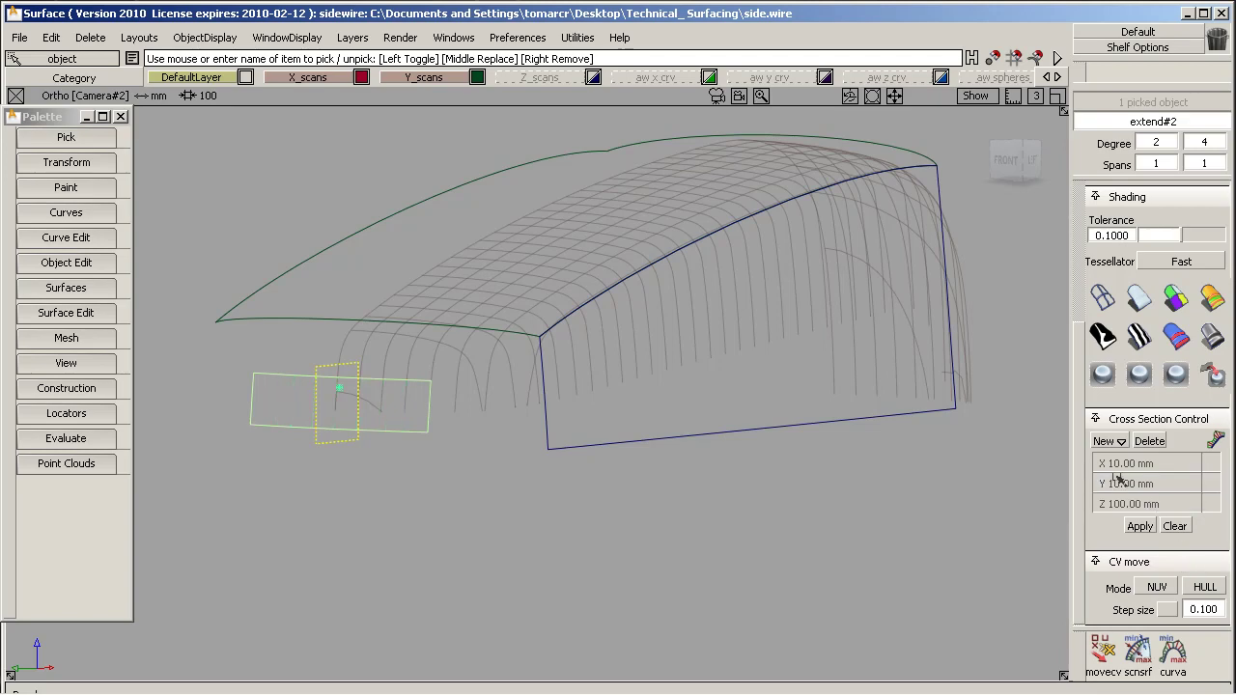
{"action": "left_click", "coordinate": [633, 357]}
Extend the rear edge of the top surface outward by about 64 mm as a separate surface, using the Linear, unmerged Extend type.
{"action": "left_click_drag", "start_coordinate": [889, 292], "coordinate": [631, 270], "text": "alt+shift"}
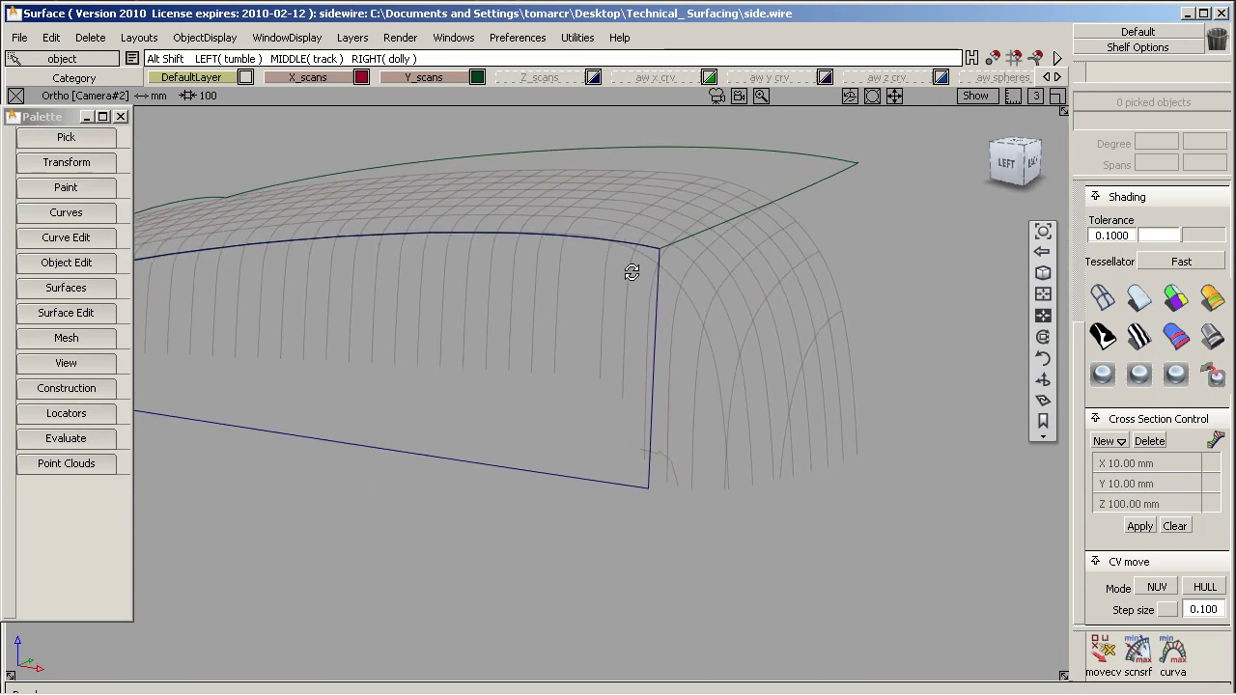
{"action": "left_click", "coordinate": [88, 272]}
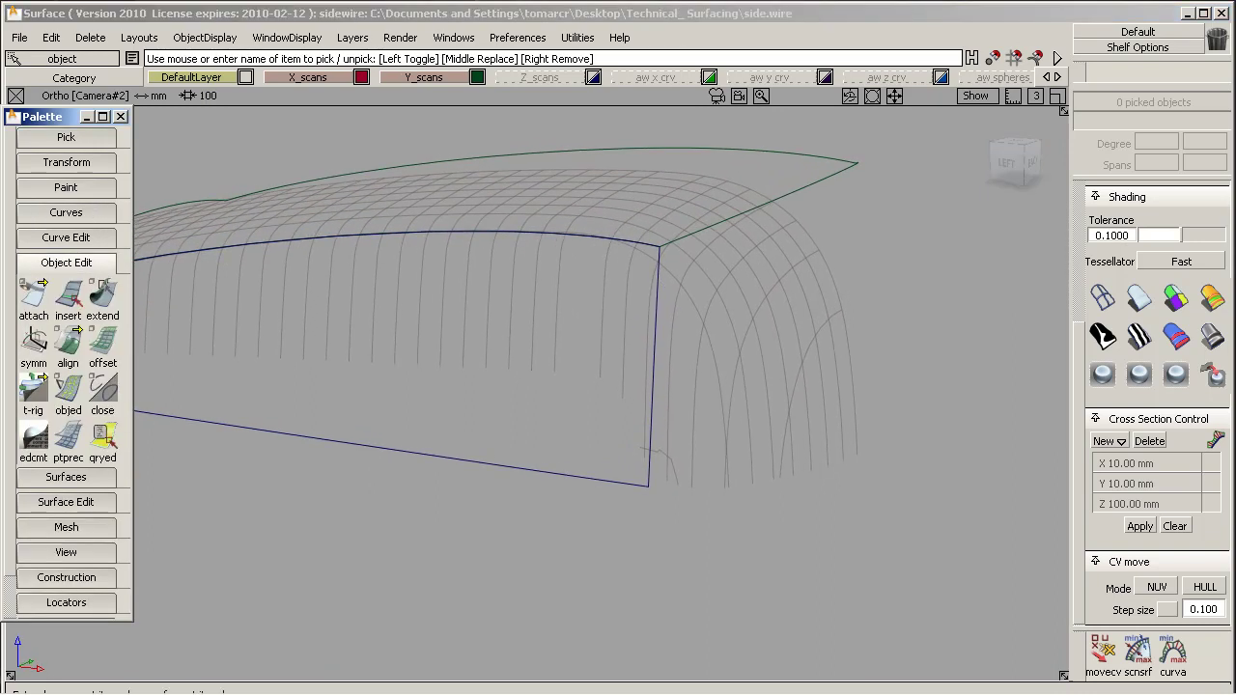
{"action": "double_click", "coordinate": [108, 292]}
{"action": "left_click", "coordinate": [128, 254]}
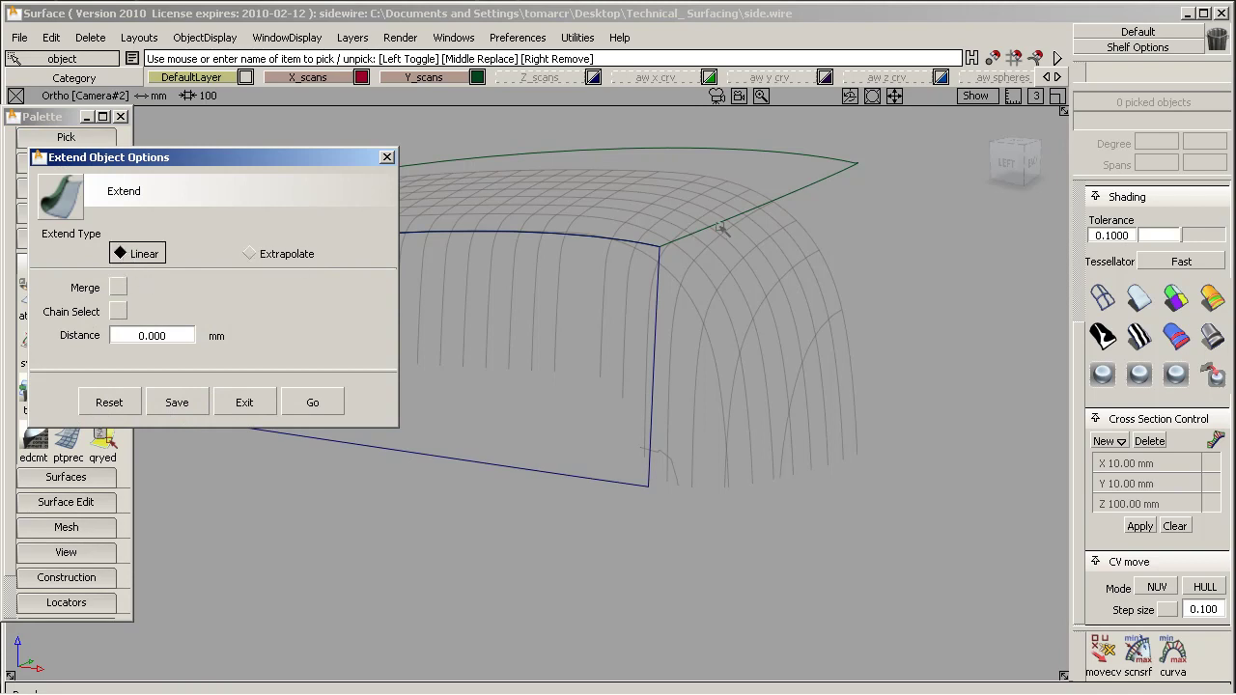
{"action": "left_click", "coordinate": [326, 406]}
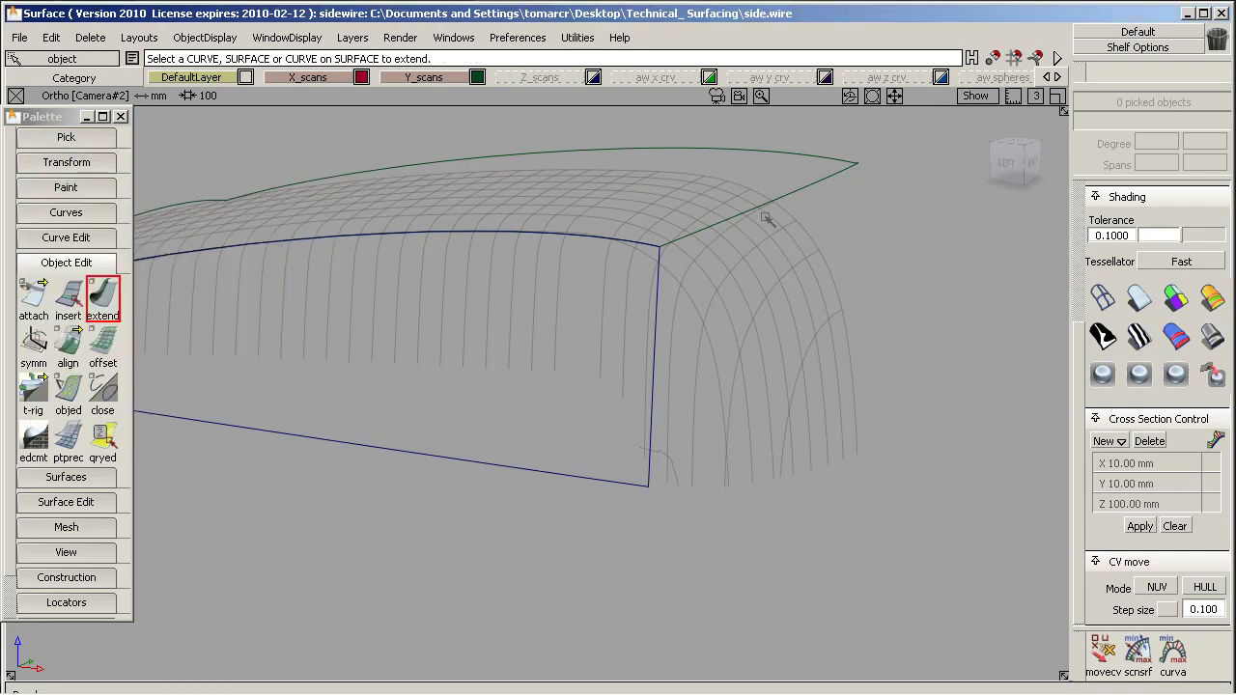
{"action": "left_click", "coordinate": [761, 215]}
{"action": "left_click_drag", "start_coordinate": [810, 196], "coordinate": [841, 204]}
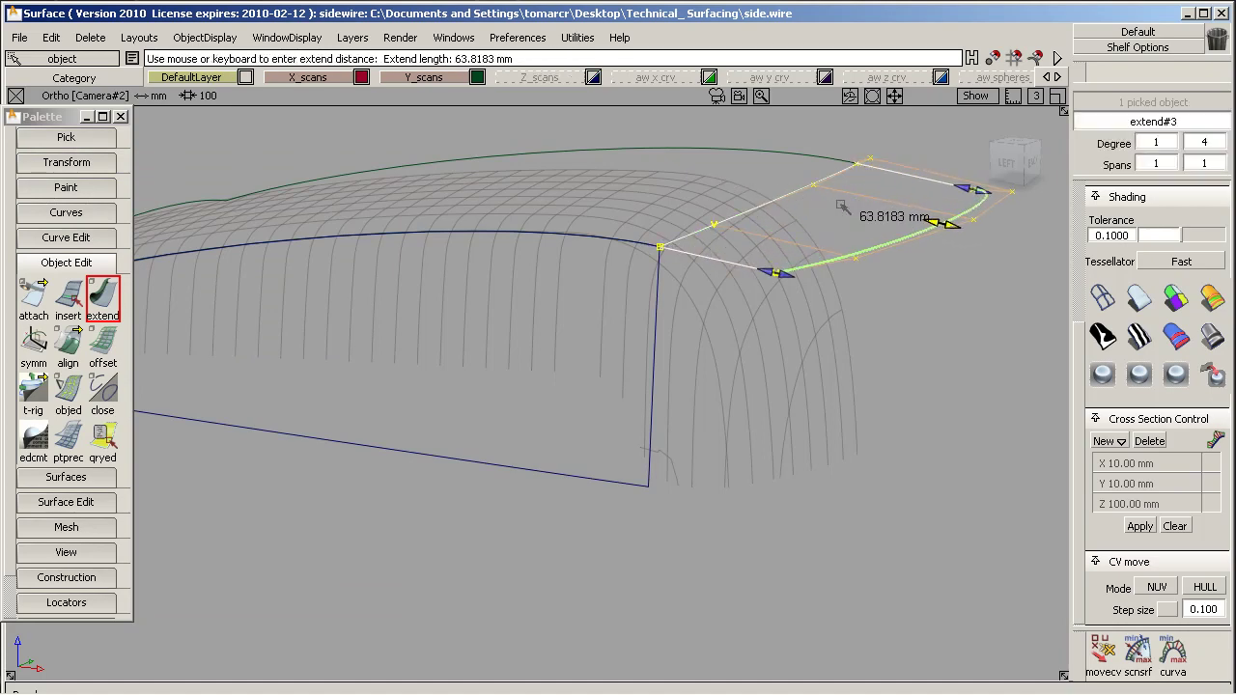
{"action": "left_click", "coordinate": [745, 353]}
Pick the new extension surface and rotate it in the Left view to a steep angle matching the rear scan lines.
{"action": "left_click_drag", "start_coordinate": [826, 161], "coordinate": [769, 184], "text": "ctrl+shift"}
{"action": "left_click", "coordinate": [894, 237]}
{"action": "left_click", "coordinate": [1005, 175]}
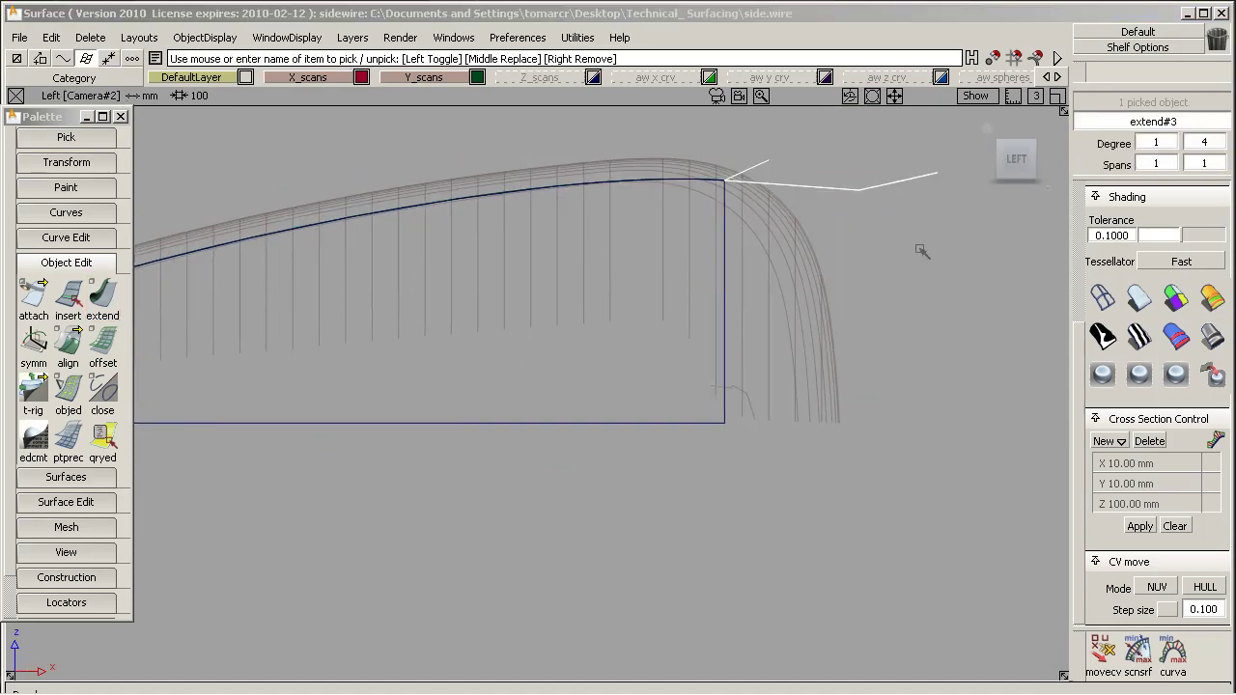
{"action": "middle_click_drag", "start_coordinate": [921, 248], "coordinate": [1001, 303], "text": "ctrl+shift"}
{"action": "middle_click_drag", "start_coordinate": [993, 310], "coordinate": [1183, 343]}
{"action": "middle_click_drag", "start_coordinate": [934, 371], "coordinate": [1159, 382]}
{"action": "middle_click_drag", "start_coordinate": [810, 404], "coordinate": [1037, 405]}
Move the extension surface down against the rear scan lines and display its CVs and hull.
{"action": "middle_click_drag", "start_coordinate": [917, 390], "coordinate": [923, 340], "text": "ctrl+shift"}
{"action": "right_click_drag", "start_coordinate": [919, 335], "coordinate": [911, 512]}
{"action": "middle_click_drag", "start_coordinate": [911, 512], "coordinate": [906, 516]}
{"action": "scroll", "coordinate": [1205, 224], "scroll_direction": "up", "scroll_amount": 3}
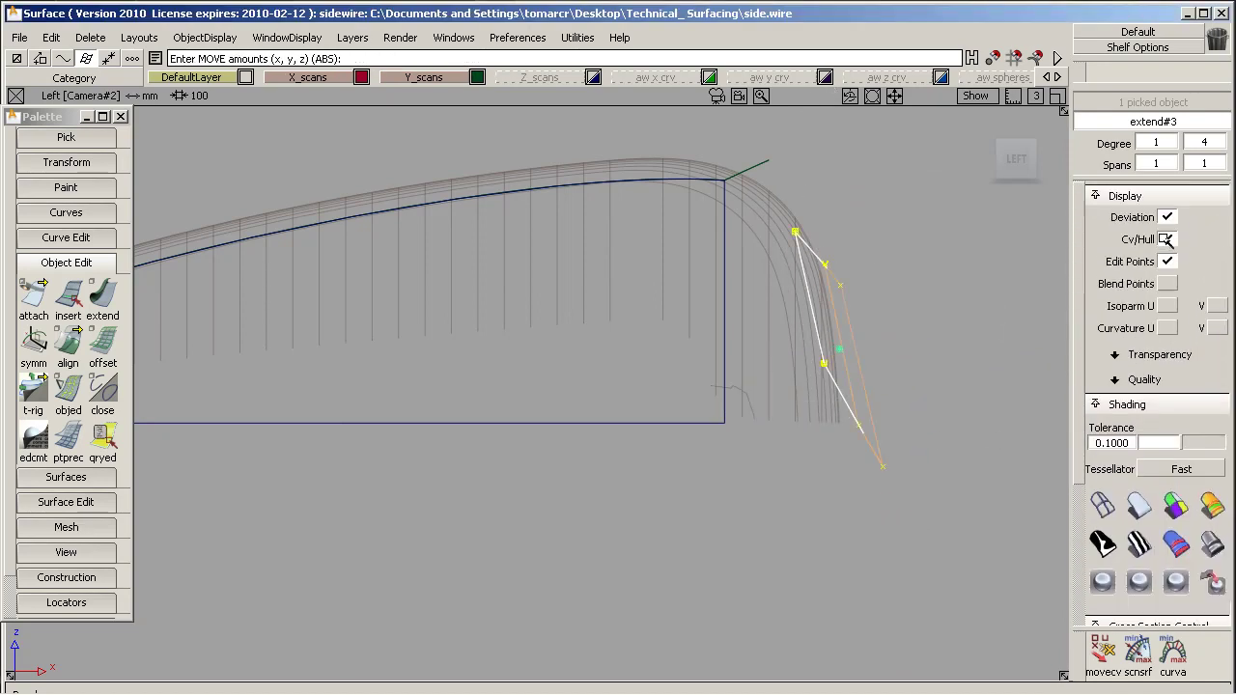
Rotate the extension surface slightly closer to vertical to follow the rear scan lines.
{"action": "right_click_drag", "start_coordinate": [929, 323], "coordinate": [929, 367], "text": "ctrl+shift"}
{"action": "middle_click_drag", "start_coordinate": [933, 353], "coordinate": [1011, 357]}
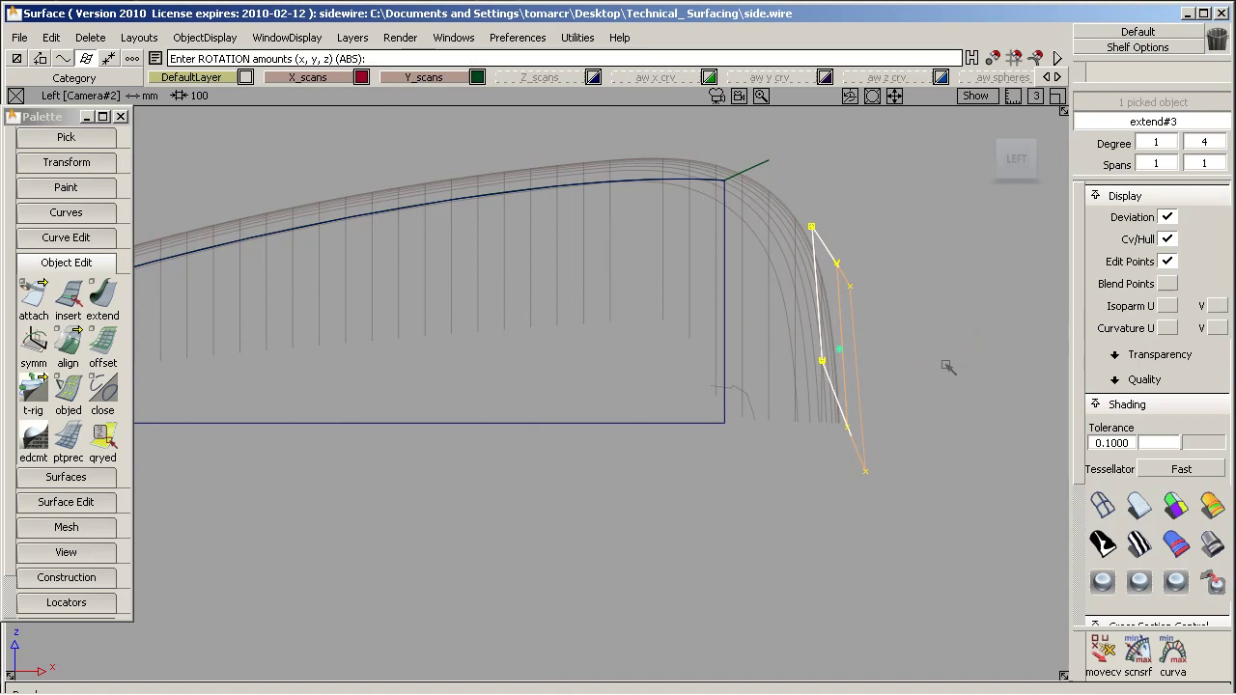
Move the extension surface down against the rear scan lines and align its lower row of CVs at one height.
{"action": "mouse_move", "coordinate": [945, 366]}
{"action": "right_mouse_down", "text": "ctrl+shift"}
{"action": "mouse_move", "coordinate": [948, 324]}
{"action": "mouse_move", "coordinate": [942, 357]}
{"action": "right_mouse_up", "text": "ctrl+shift"}
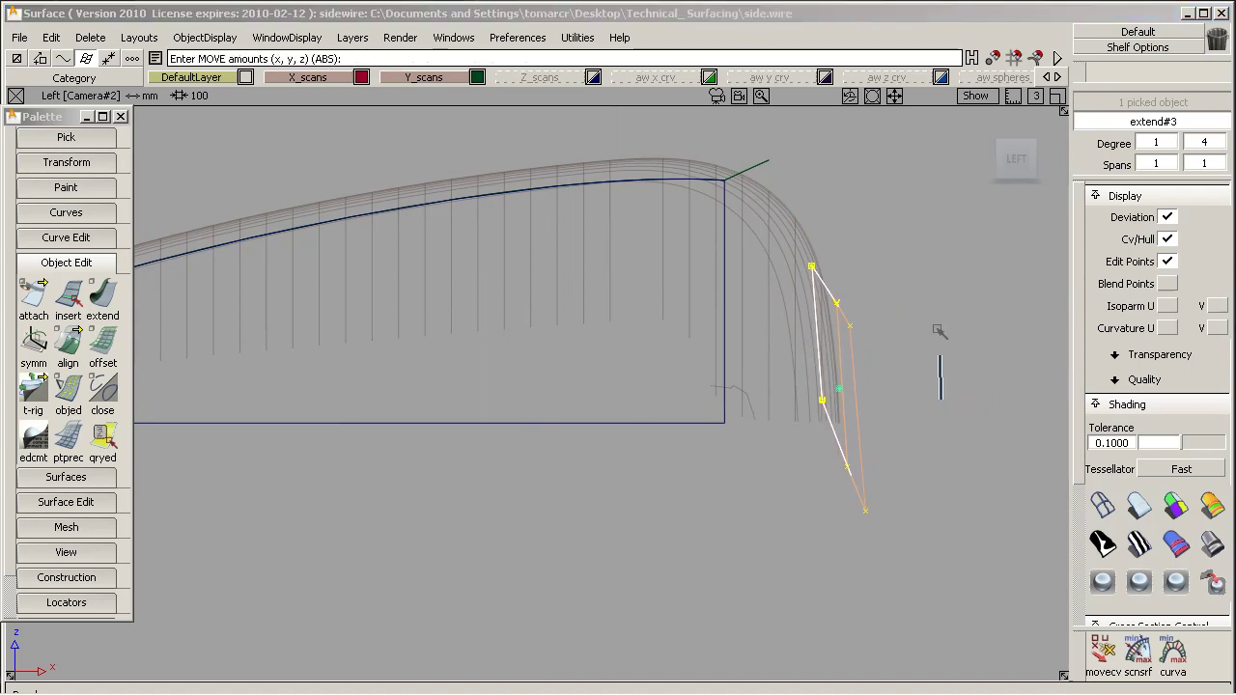
{"action": "mouse_move", "coordinate": [937, 332]}
{"action": "left_mouse_down", "text": "ctrl+shift"}
{"action": "mouse_move", "coordinate": [863, 290]}
{"action": "mouse_move", "coordinate": [864, 309]}
{"action": "mouse_move", "coordinate": [919, 326]}
{"action": "left_mouse_up", "text": "ctrl+shift"}
{"action": "left_click_drag", "start_coordinate": [820, 428], "coordinate": [903, 546]}
{"action": "right_click_drag", "start_coordinate": [960, 450], "coordinate": [959, 399], "text": "ctrl+shift"}
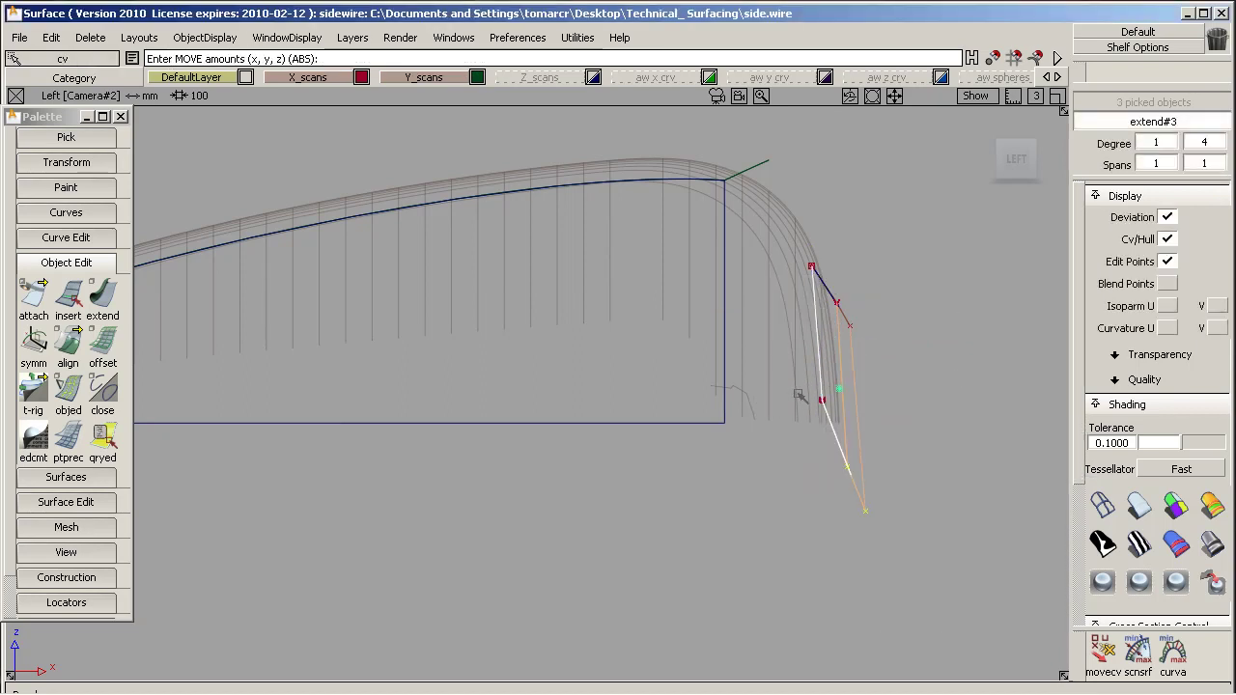
{"action": "left_click_drag", "start_coordinate": [807, 399], "coordinate": [819, 398]}
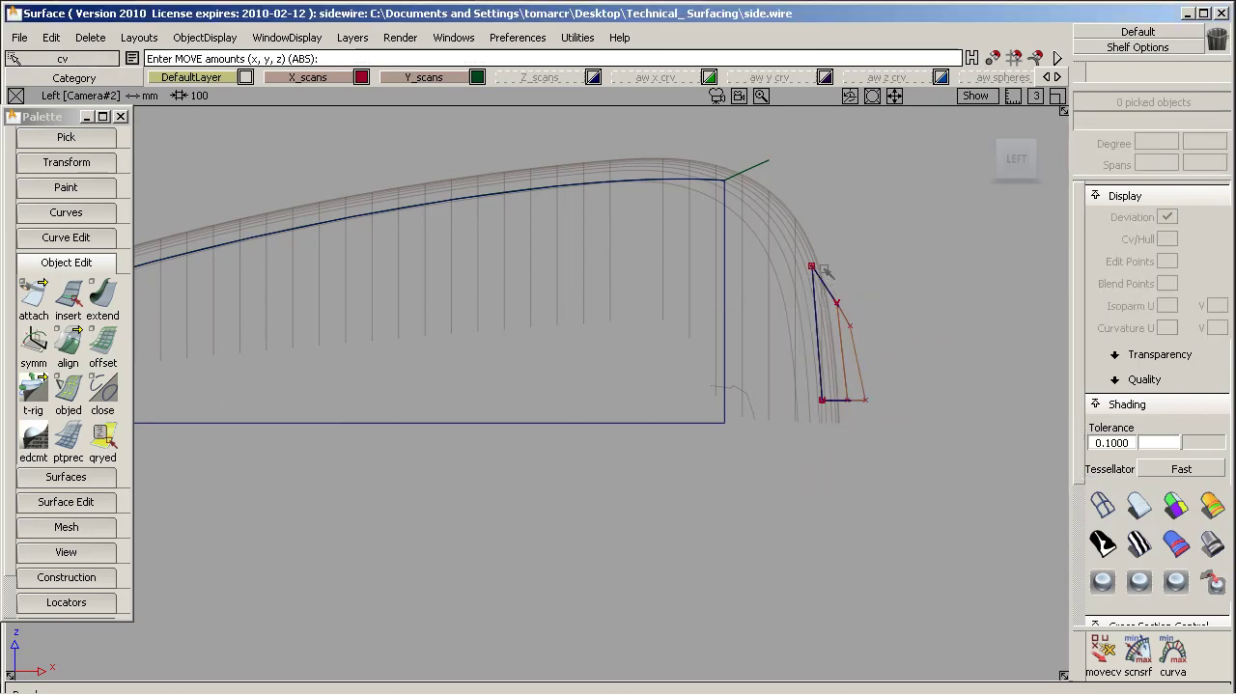
Align the upper row of the extension surface's CVs at one common height in the Left view.
{"action": "left_click_drag", "start_coordinate": [823, 269], "coordinate": [853, 272], "text": "ctrl+shift"}
{"action": "right_click_drag", "start_coordinate": [854, 271], "coordinate": [870, 267], "text": "ctrl+shift"}
{"action": "left_click_drag", "start_coordinate": [821, 287], "coordinate": [878, 338]}
{"action": "middle_click_drag", "start_coordinate": [890, 326], "coordinate": [893, 277], "text": "ctrl+shift"}
{"action": "right_click_drag", "start_coordinate": [811, 268], "coordinate": [821, 355]}
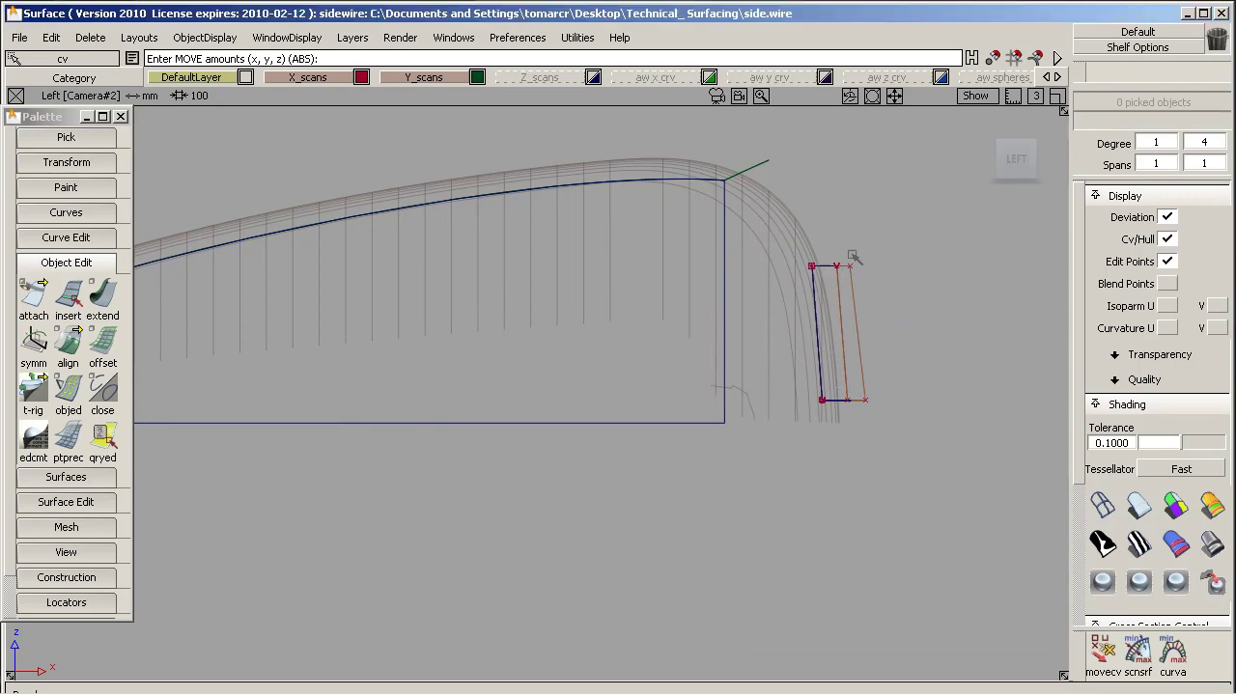
Pick the whole extension surface and move it down and slightly inward onto the lower ends of the rear scan lines.
{"action": "left_click_drag", "start_coordinate": [814, 253], "coordinate": [840, 285], "text": "ctrl+shift"}
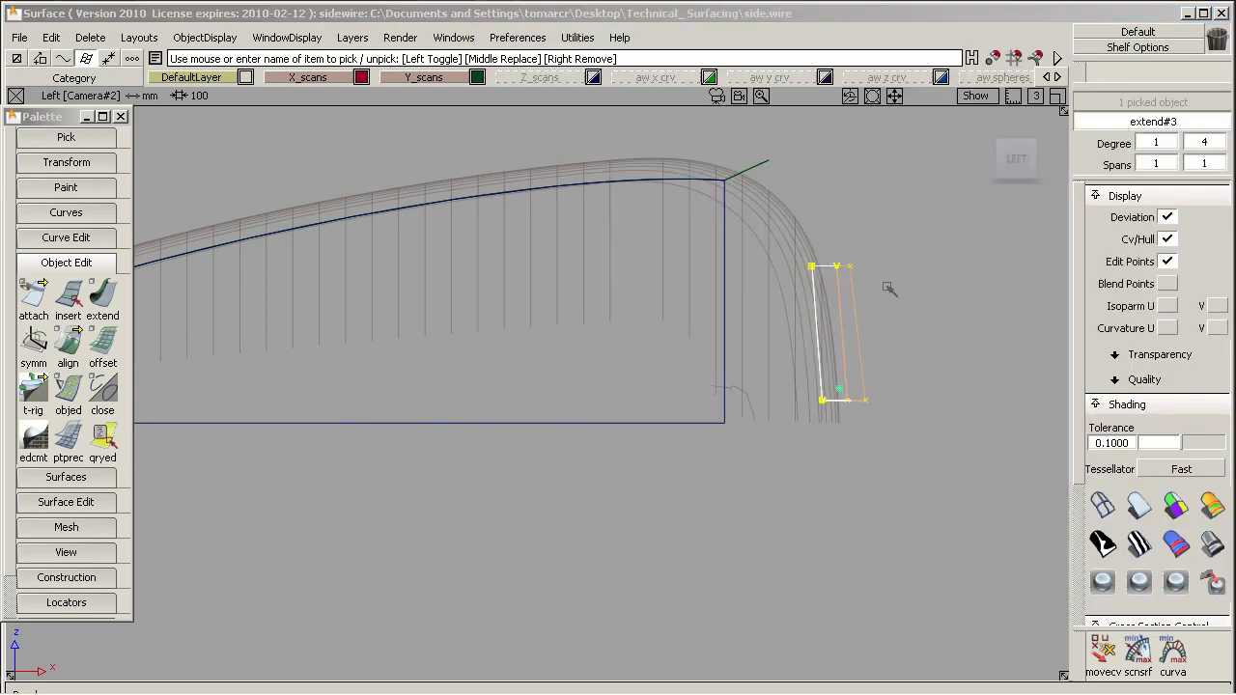
{"action": "middle_click_drag", "start_coordinate": [888, 282], "coordinate": [888, 280], "text": "ctrl+shift"}
{"action": "mouse_move", "coordinate": [888, 280]}
{"action": "right_mouse_down"}
{"action": "mouse_move", "coordinate": [888, 258]}
{"action": "mouse_move", "coordinate": [886, 270]}
{"action": "right_mouse_up"}
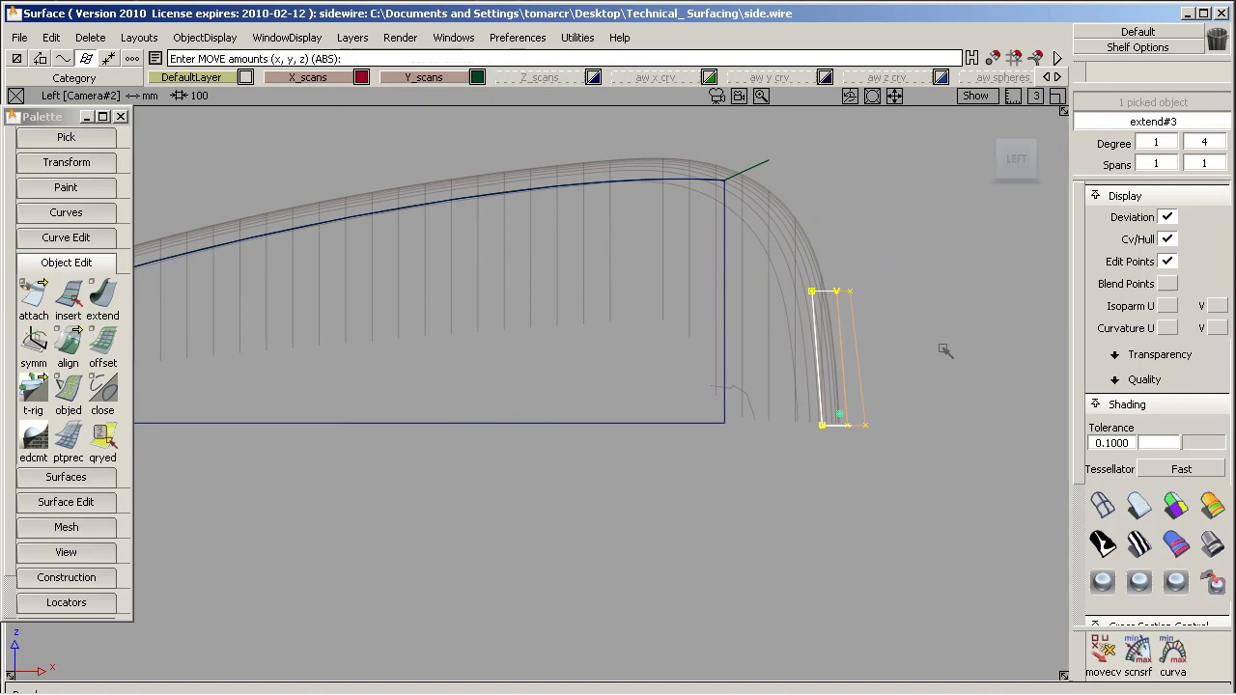
{"action": "middle_click_drag", "start_coordinate": [938, 350], "coordinate": [925, 355]}
Display Y cross sections every 10 mm on the extension surface and nudge it slightly inward to match the scan lines.
{"action": "scroll", "coordinate": [1145, 437], "scroll_direction": "down", "scroll_amount": 3}
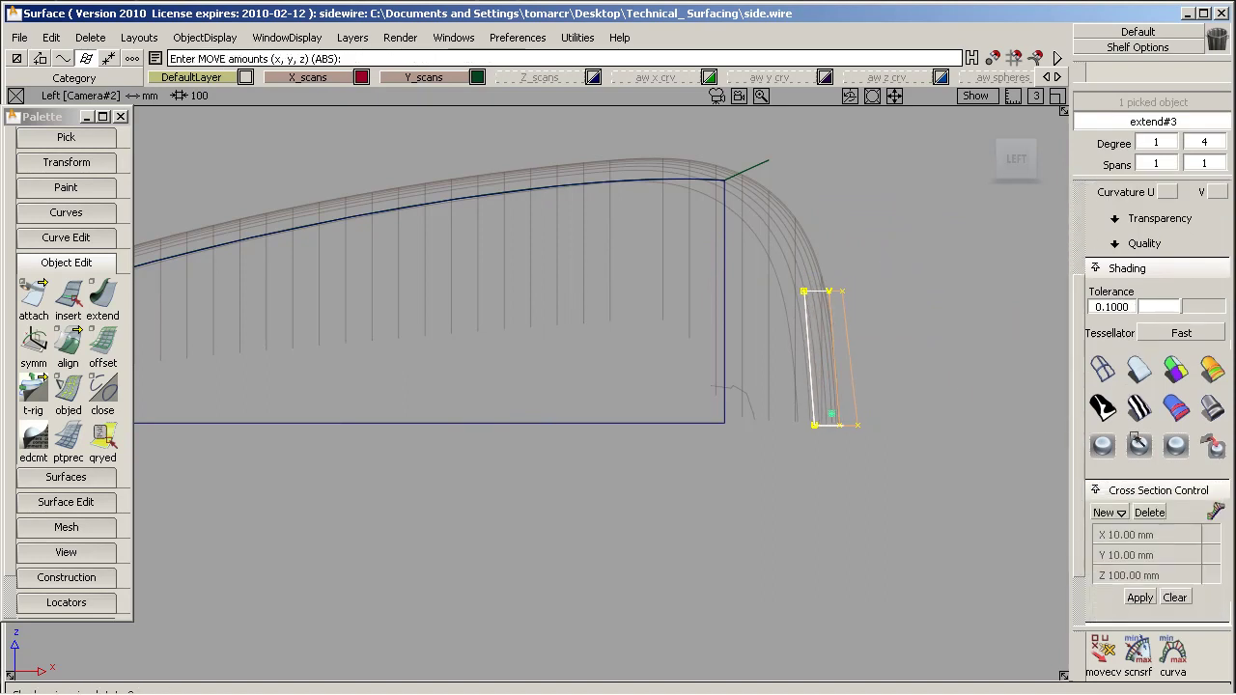
{"action": "left_click", "coordinate": [1147, 486]}
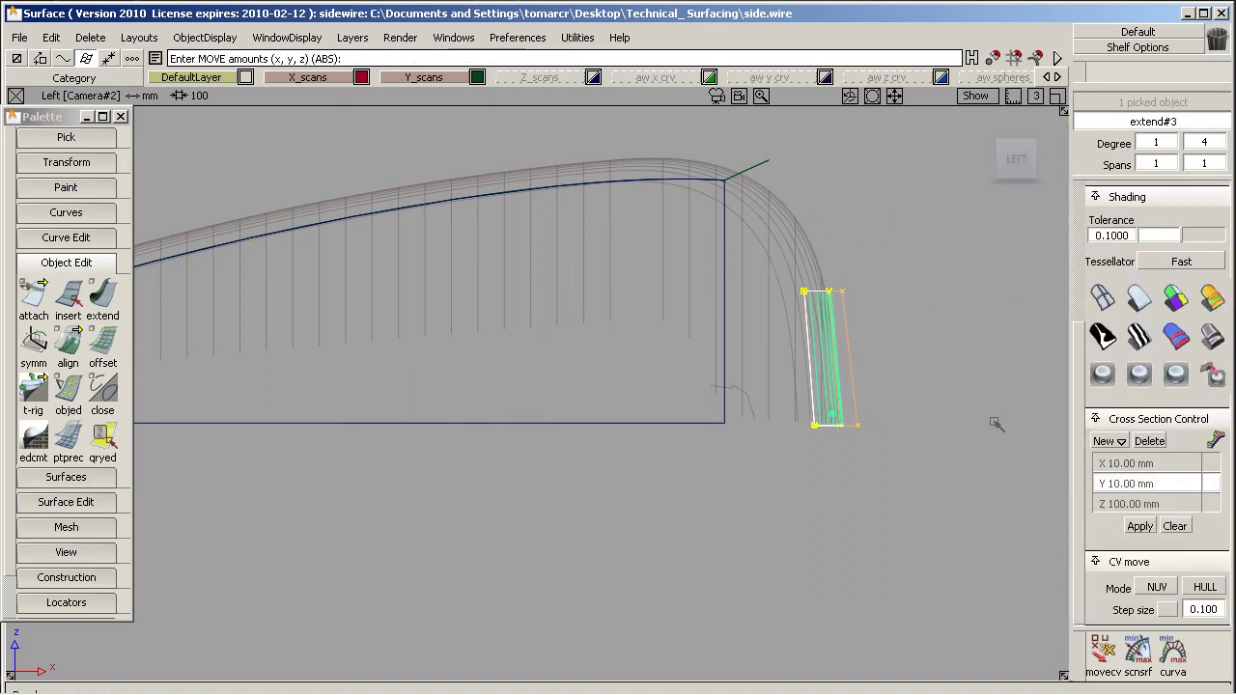
{"action": "right_click_drag", "start_coordinate": [889, 395], "coordinate": [963, 354], "text": "alt+shift"}
{"action": "middle_click_drag", "start_coordinate": [963, 353], "coordinate": [688, 335], "text": "alt+shift"}
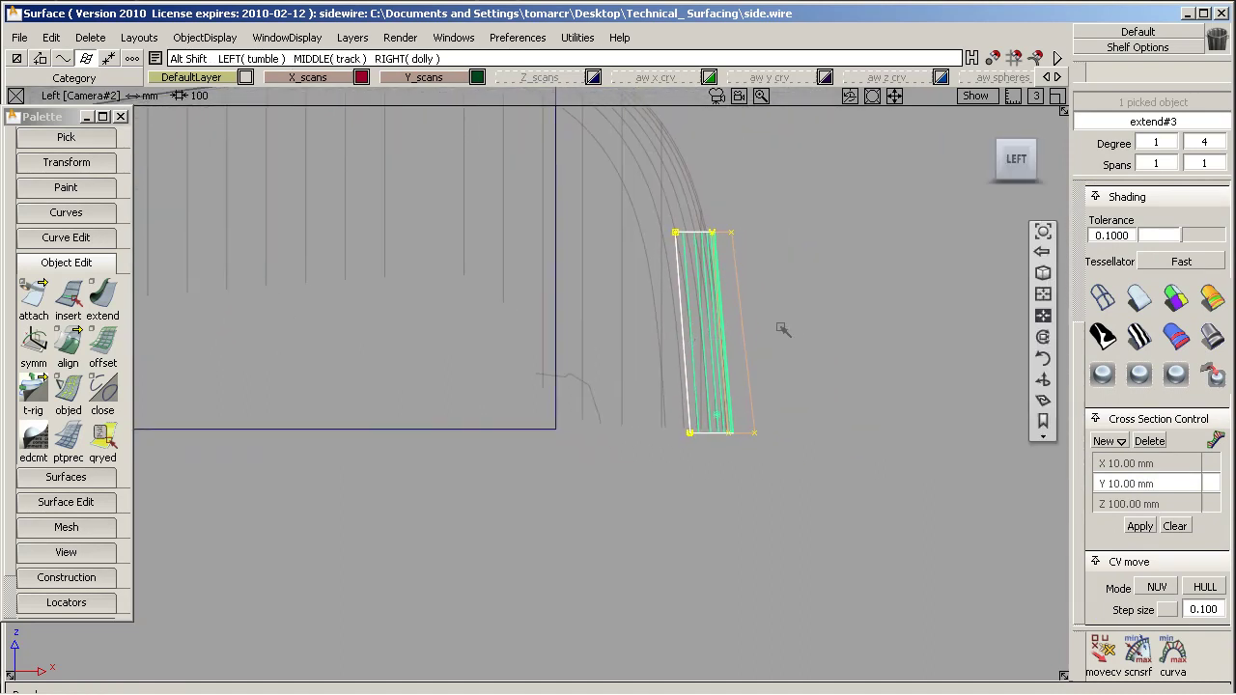
{"action": "middle_click_drag", "start_coordinate": [809, 320], "coordinate": [800, 326]}
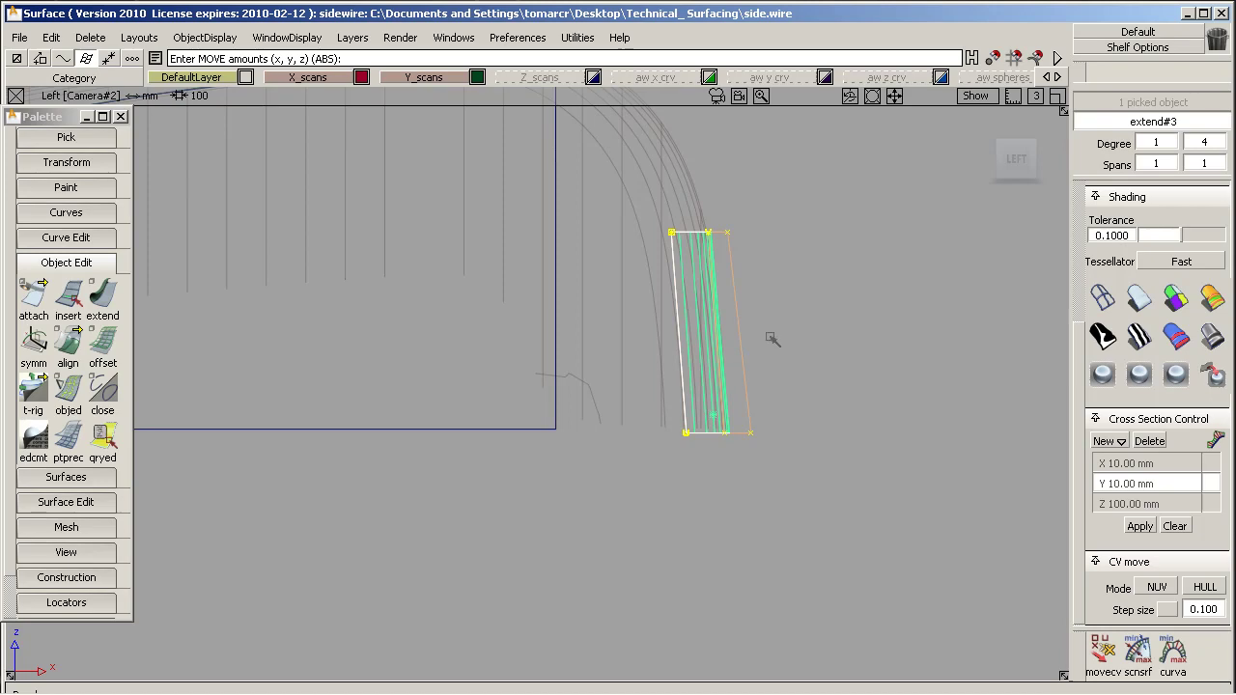
Switch to the Back view and pick the rear extension surface.
{"action": "left_click_drag", "start_coordinate": [806, 344], "coordinate": [714, 288], "text": "alt+shift"}
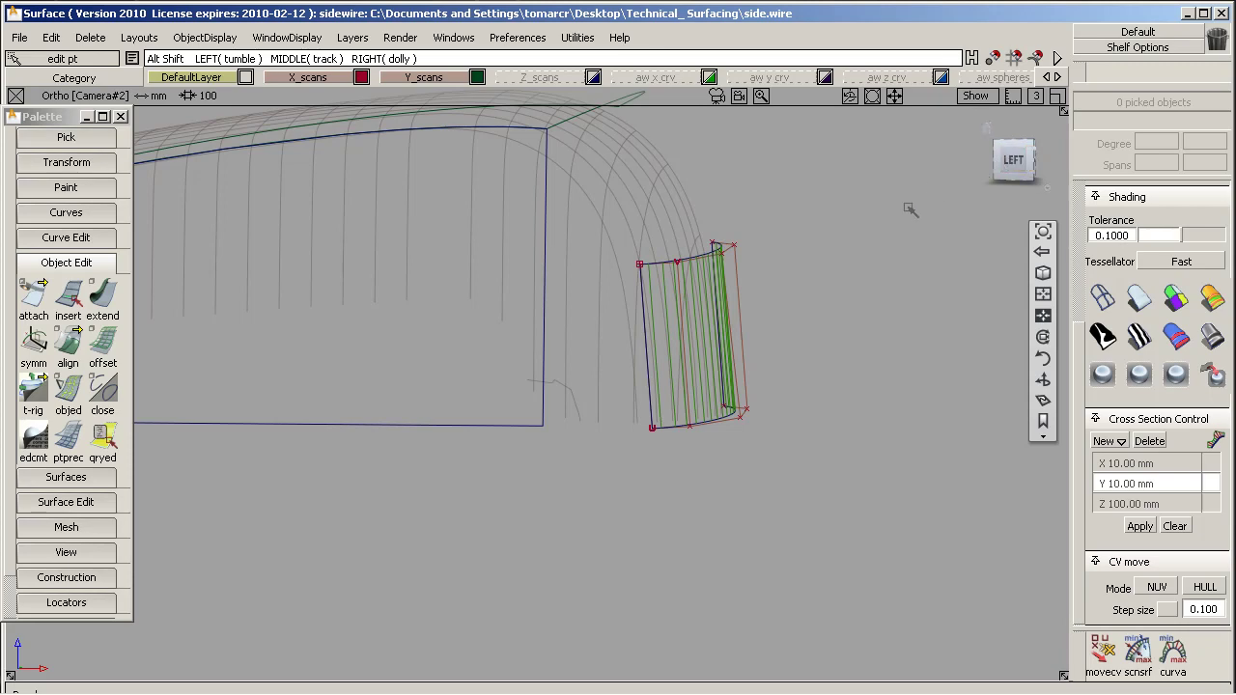
{"action": "left_click_drag", "start_coordinate": [1021, 162], "coordinate": [741, 250]}
{"action": "left_click", "coordinate": [1030, 161]}
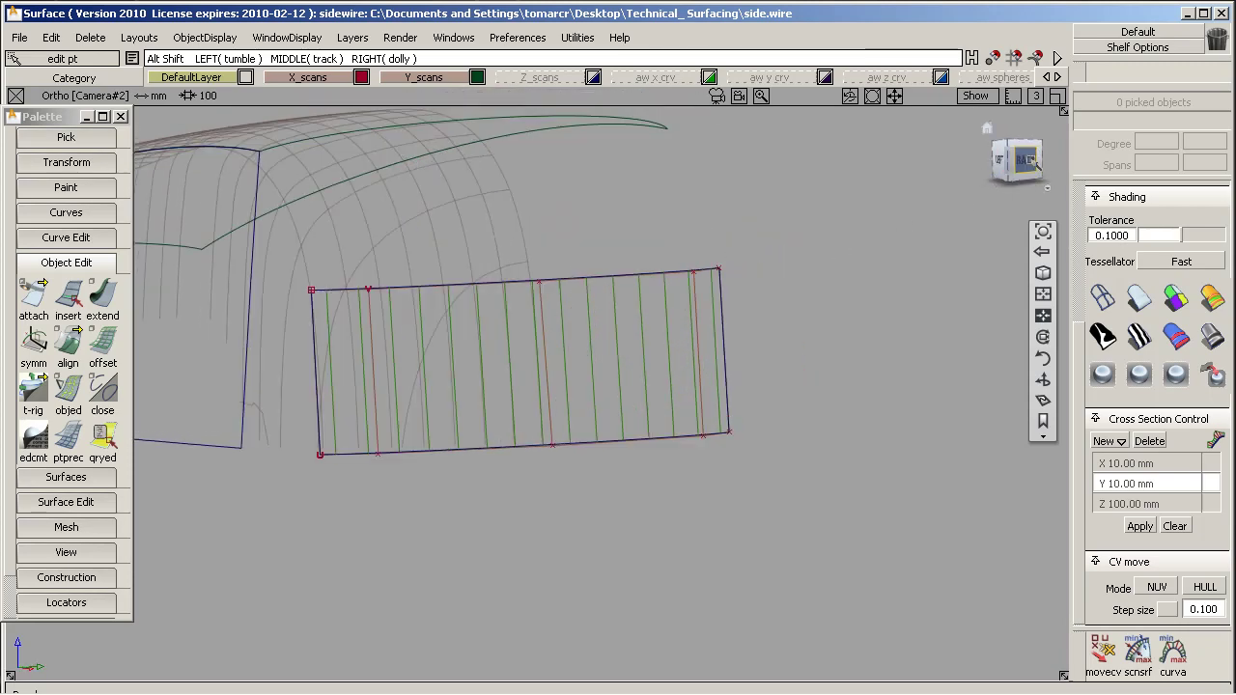
{"action": "middle_click_drag", "start_coordinate": [403, 222], "coordinate": [772, 224], "text": "alt+shift"}
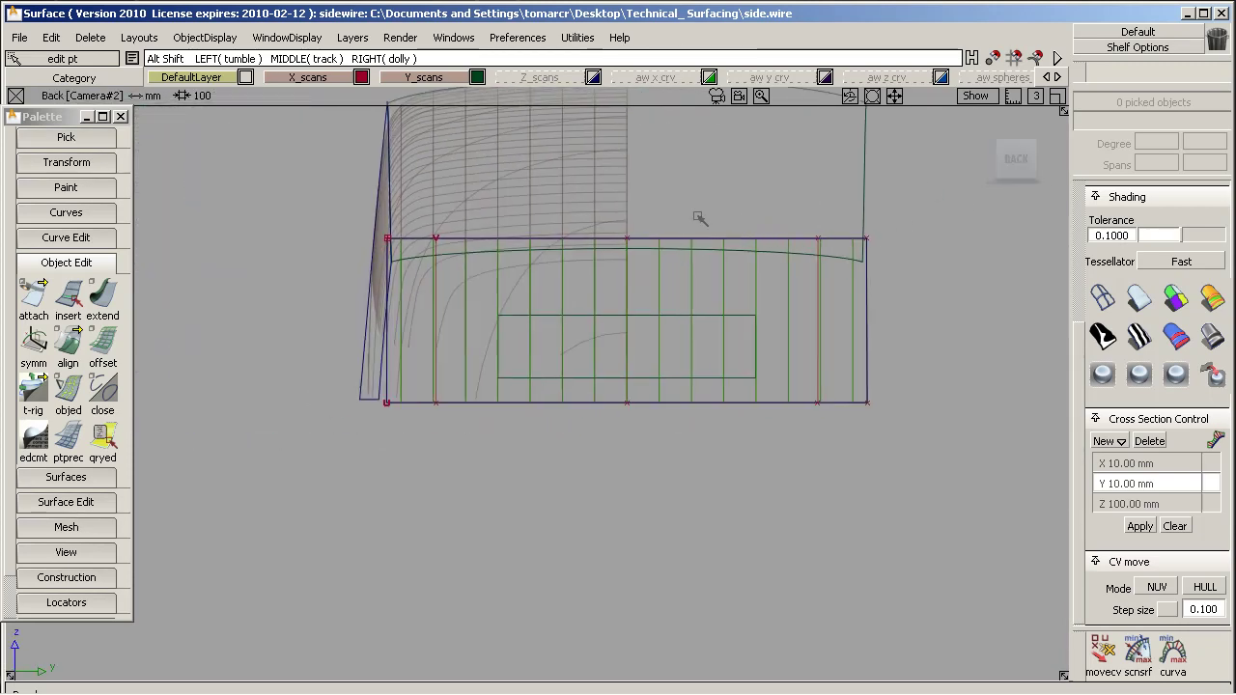
{"action": "key", "text": "Escape"}
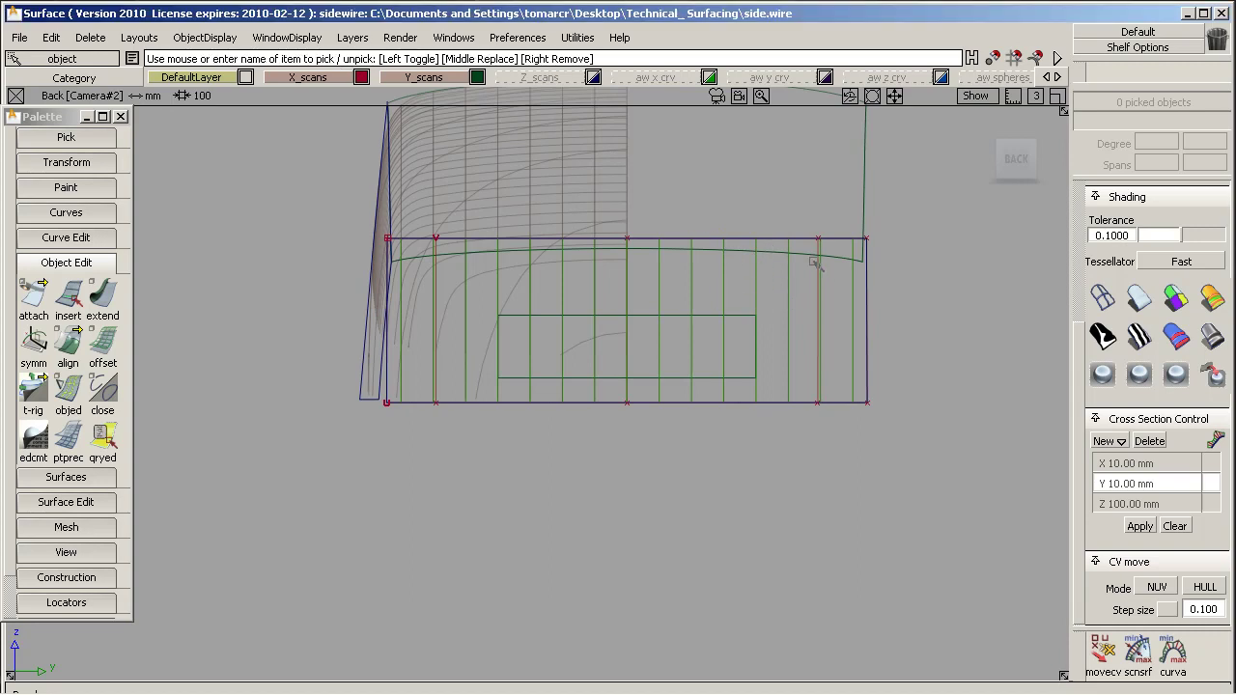
{"action": "left_click", "coordinate": [729, 241]}
{"action": "left_click_drag", "start_coordinate": [734, 260], "coordinate": [790, 412]}
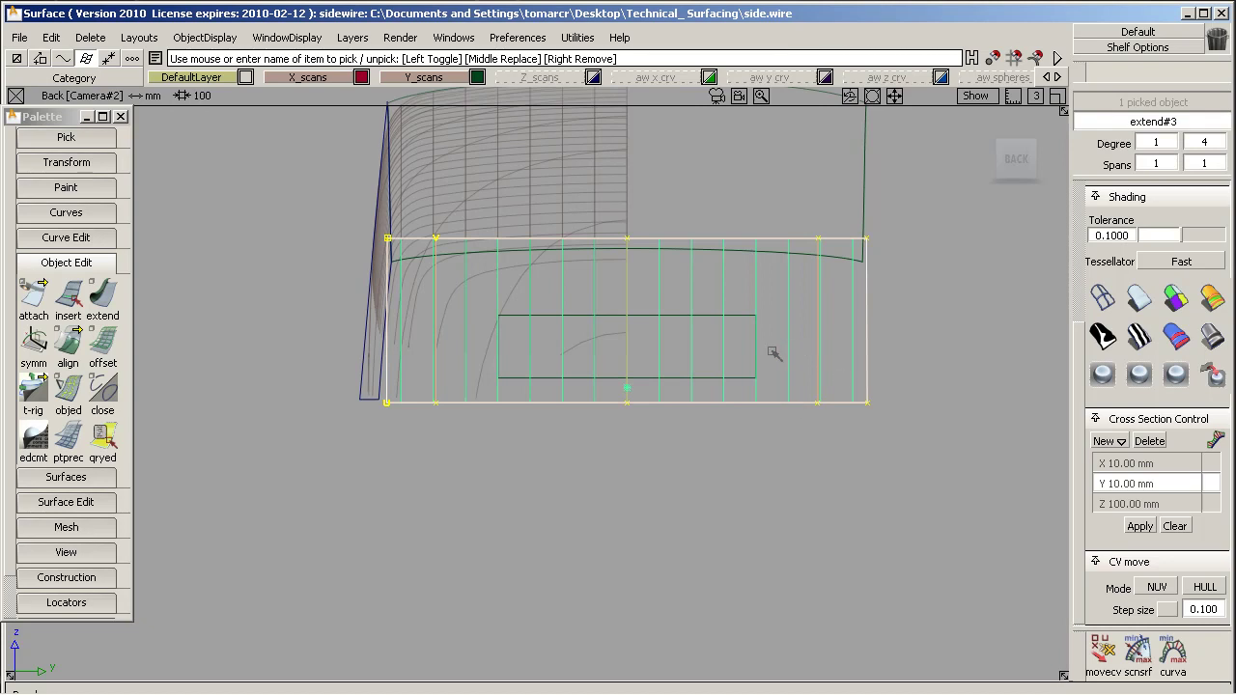
{"action": "left_click_drag", "start_coordinate": [474, 480], "coordinate": [478, 415], "text": "ctrl+shift"}
{"action": "left_click_drag", "start_coordinate": [458, 367], "coordinate": [526, 370], "text": "ctrl+shift"}
{"action": "left_click_drag", "start_coordinate": [346, 365], "coordinate": [673, 445]}
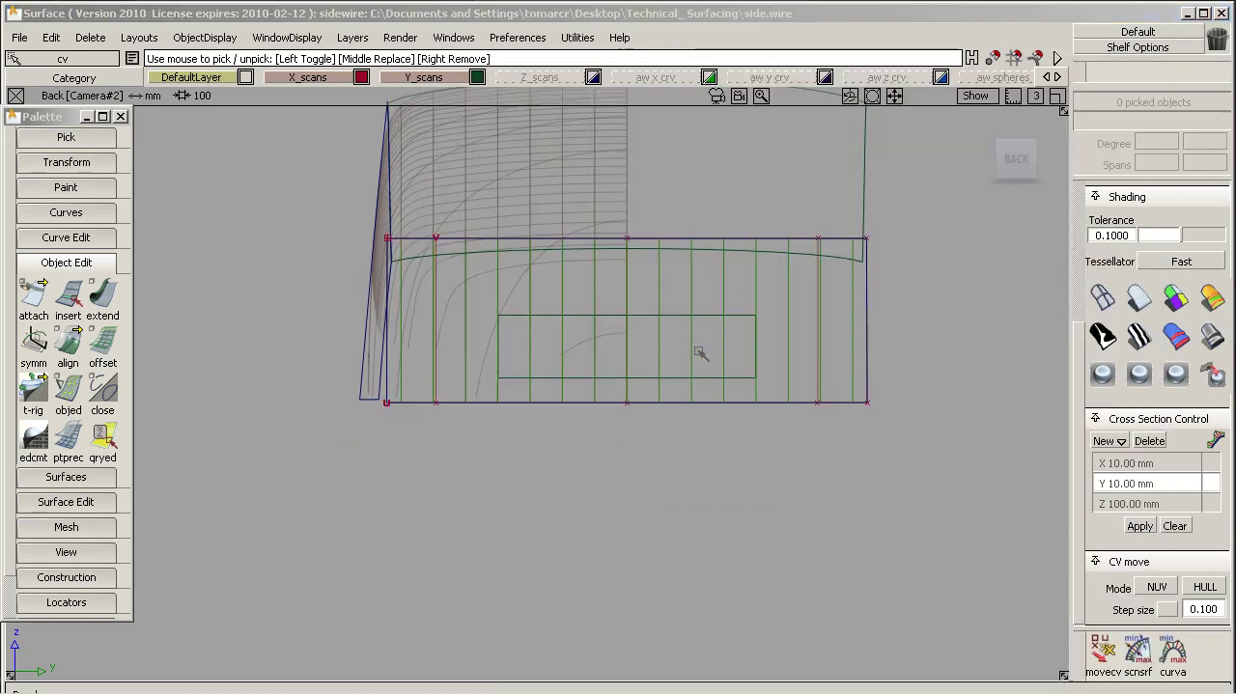
Pick the rear surface as an object and apply the Symmetric Modeling constraint to it.
{"action": "left_click_drag", "start_coordinate": [699, 351], "coordinate": [655, 396], "text": "ctrl+shift"}
{"action": "left_click", "coordinate": [654, 396]}
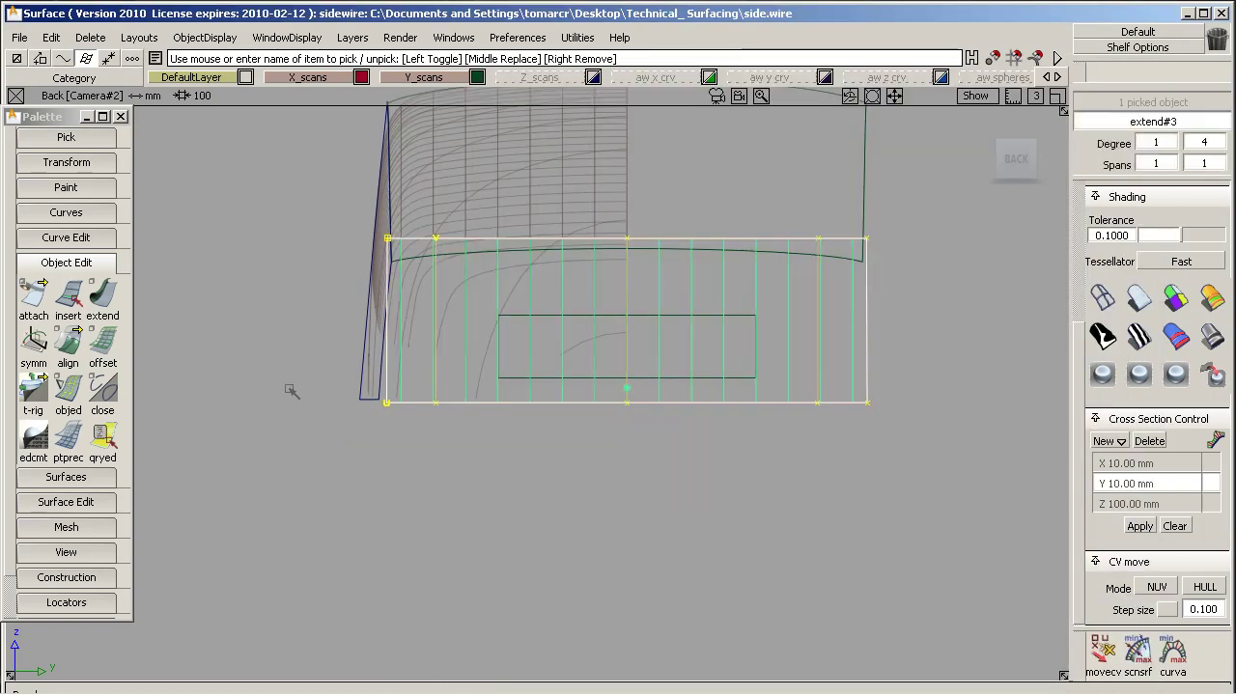
{"action": "left_click", "coordinate": [60, 262]}
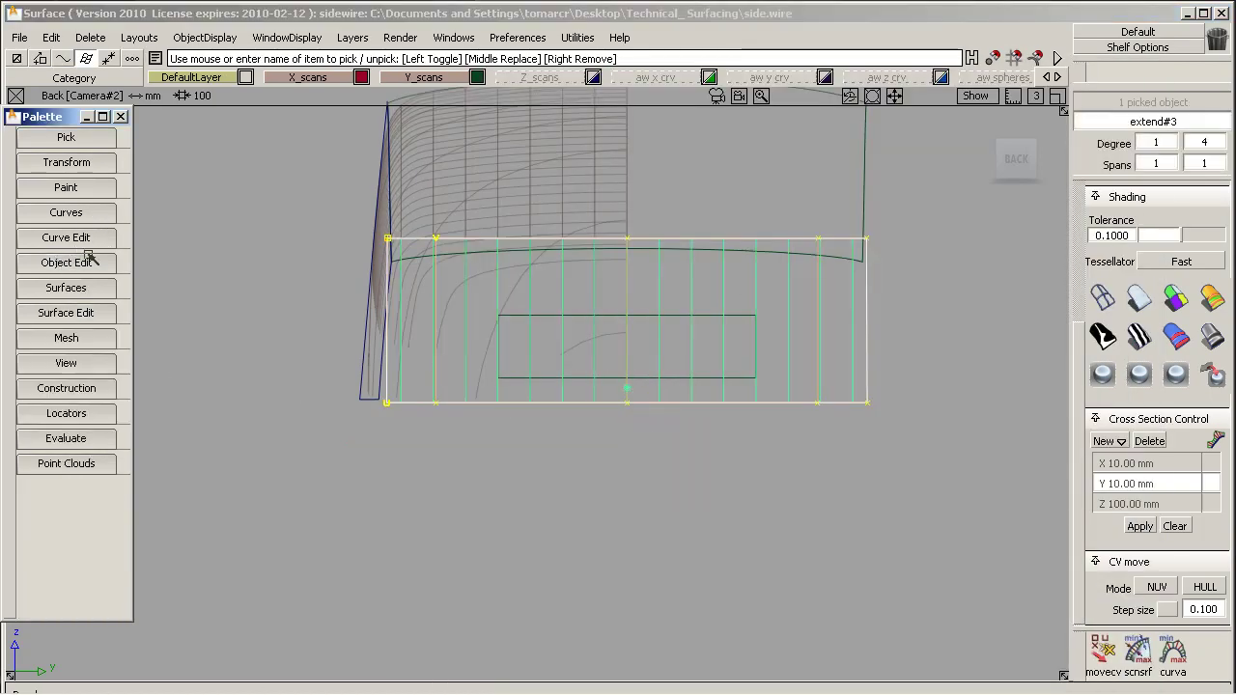
{"action": "left_click", "coordinate": [88, 257]}
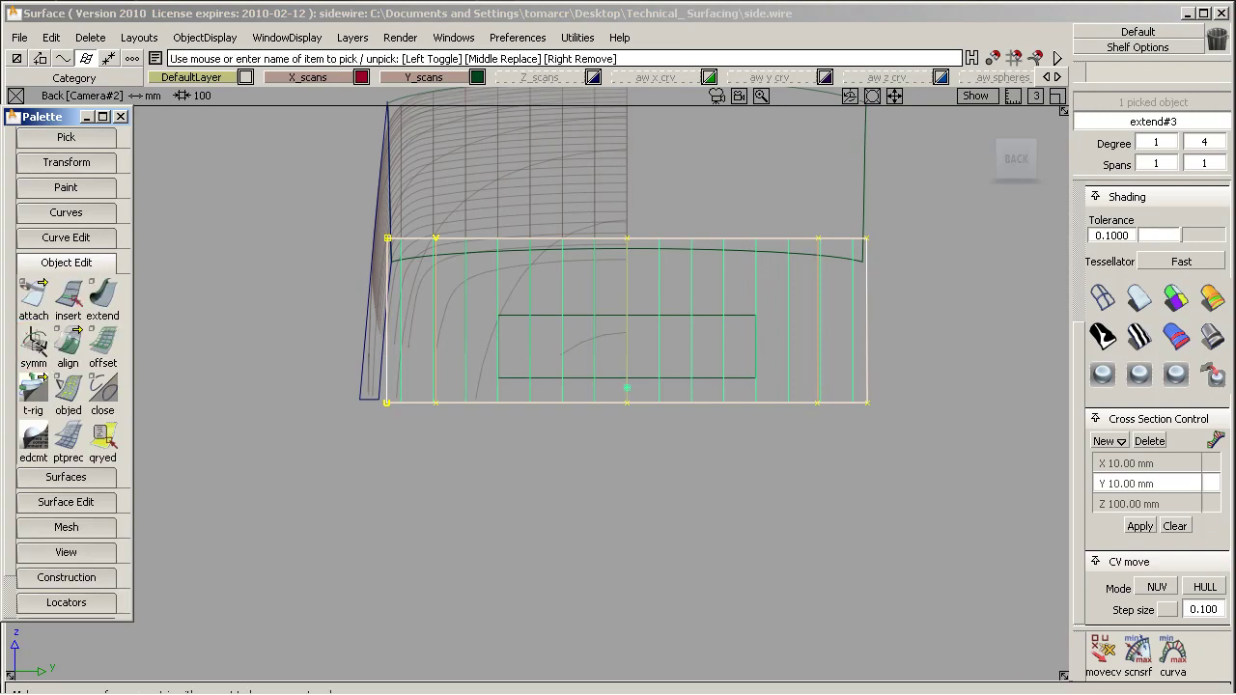
{"action": "left_click", "coordinate": [34, 345]}
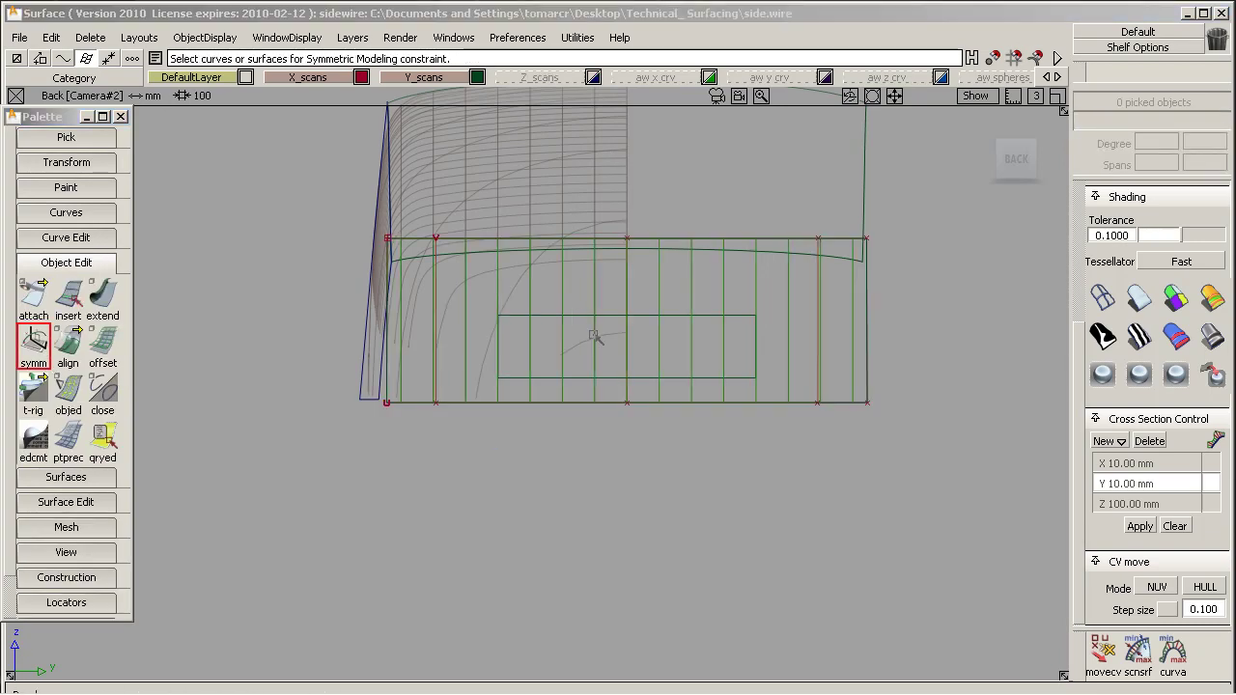
Pick the lower row's CVs up to the centre line and align them at one height in the Back view.
{"action": "left_click_drag", "start_coordinate": [593, 334], "coordinate": [656, 334], "text": "ctrl+shift"}
{"action": "left_click_drag", "start_coordinate": [346, 369], "coordinate": [651, 462]}
{"action": "middle_click_drag", "start_coordinate": [643, 450], "coordinate": [648, 402], "text": "ctrl+shift"}
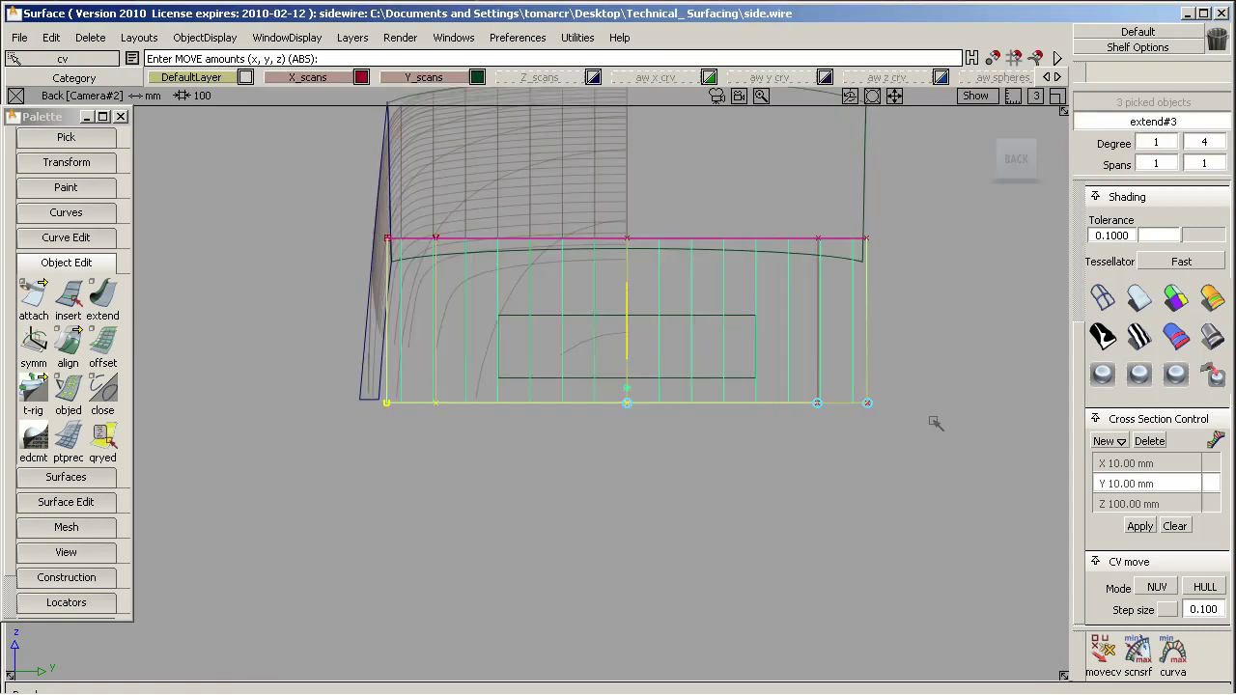
{"action": "left_click", "coordinate": [889, 405]}
Align the upper row's CVs, including the centre one, at one height in the Back view.
{"action": "left_click_drag", "start_coordinate": [358, 214], "coordinate": [501, 276], "text": "ctrl+shift"}
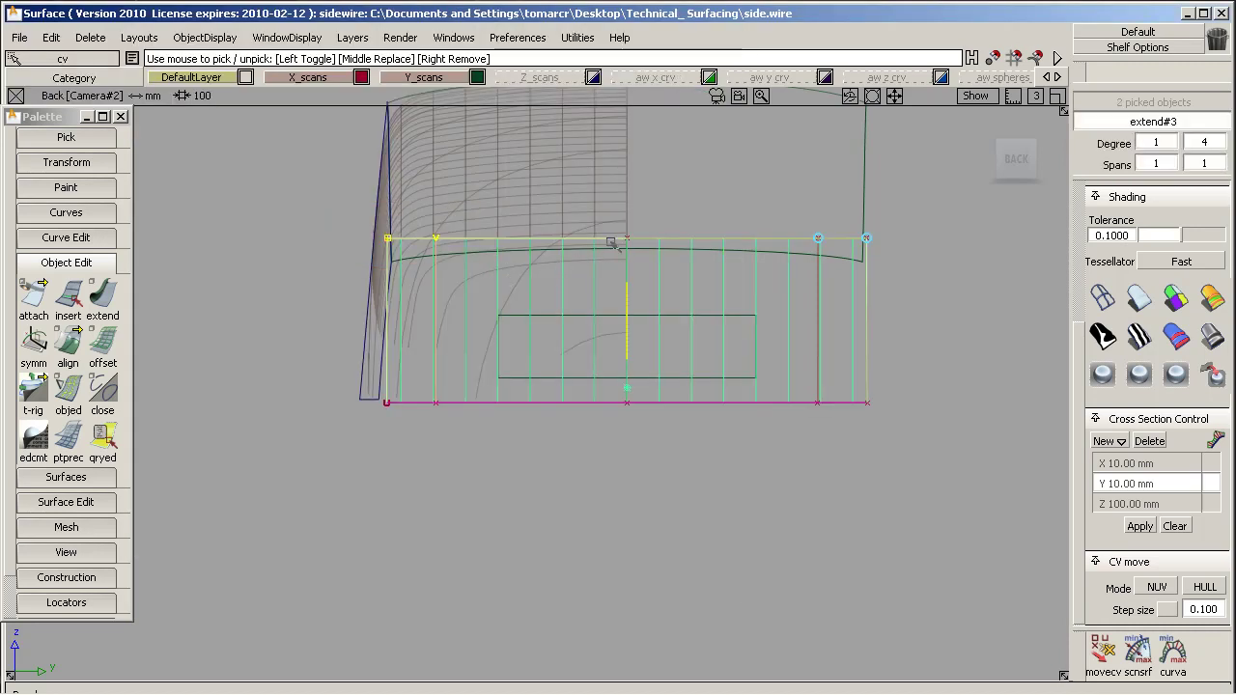
{"action": "left_click_drag", "start_coordinate": [592, 220], "coordinate": [629, 248]}
{"action": "middle_click_drag", "start_coordinate": [689, 283], "coordinate": [695, 253], "text": "ctrl+shift"}
{"action": "left_click", "coordinate": [887, 243]}
{"action": "left_click_drag", "start_coordinate": [810, 340], "coordinate": [804, 307], "text": "ctrl+shift"}
Raise the rear surface's U degree to 2 and accept the rebuilt surface.
{"action": "left_click_drag", "start_coordinate": [573, 256], "coordinate": [682, 305], "text": "alt+shift"}
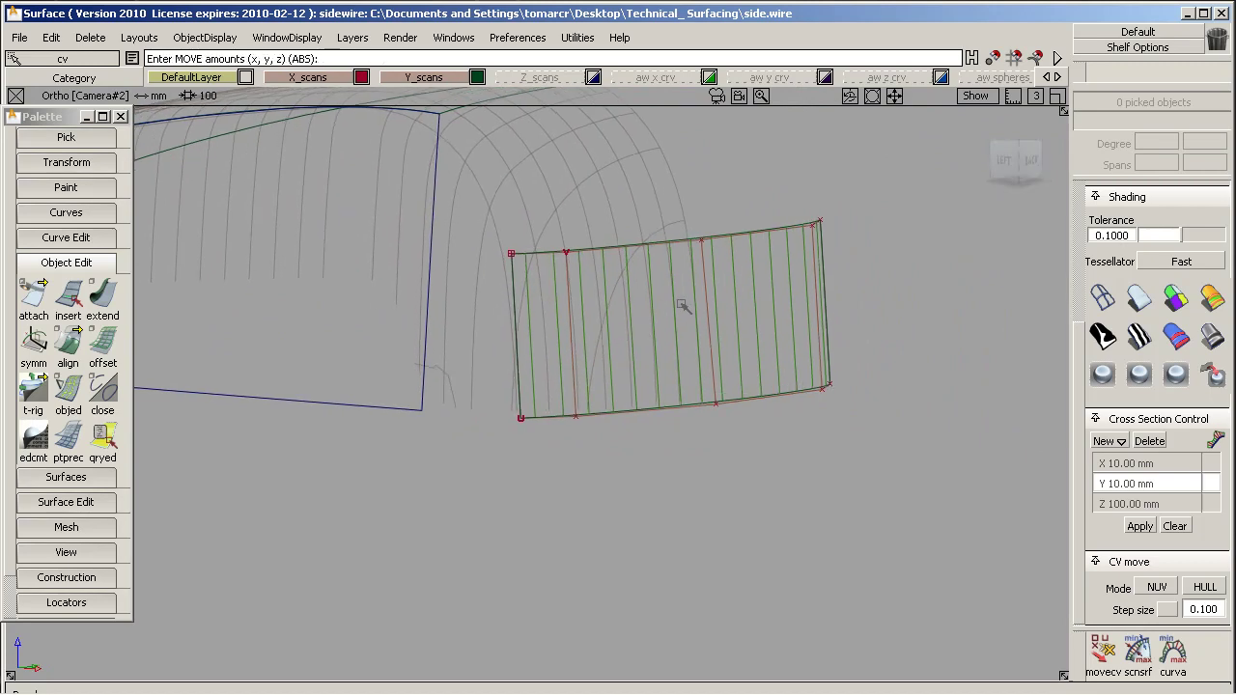
{"action": "left_click_drag", "start_coordinate": [684, 205], "coordinate": [630, 226], "text": "ctrl+shift"}
{"action": "left_click", "coordinate": [663, 304]}
{"action": "left_click", "coordinate": [1166, 143]}
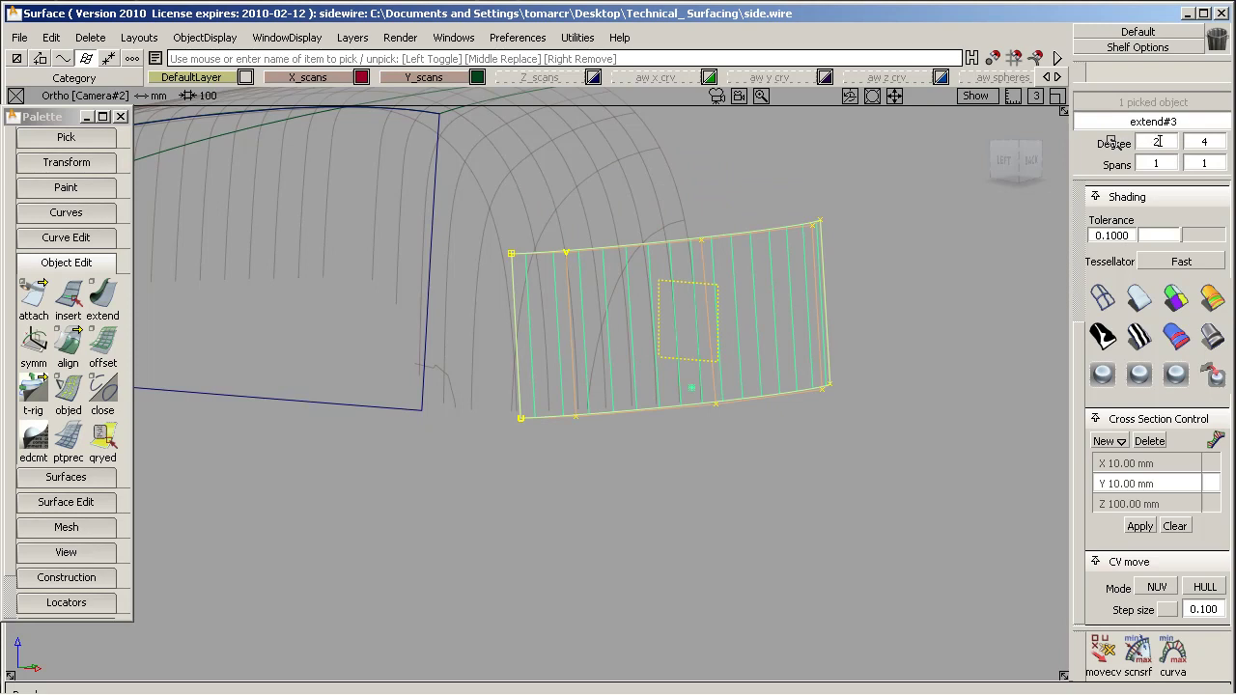
{"action": "type", "text": "2"}
{"action": "key", "text": "Return"}
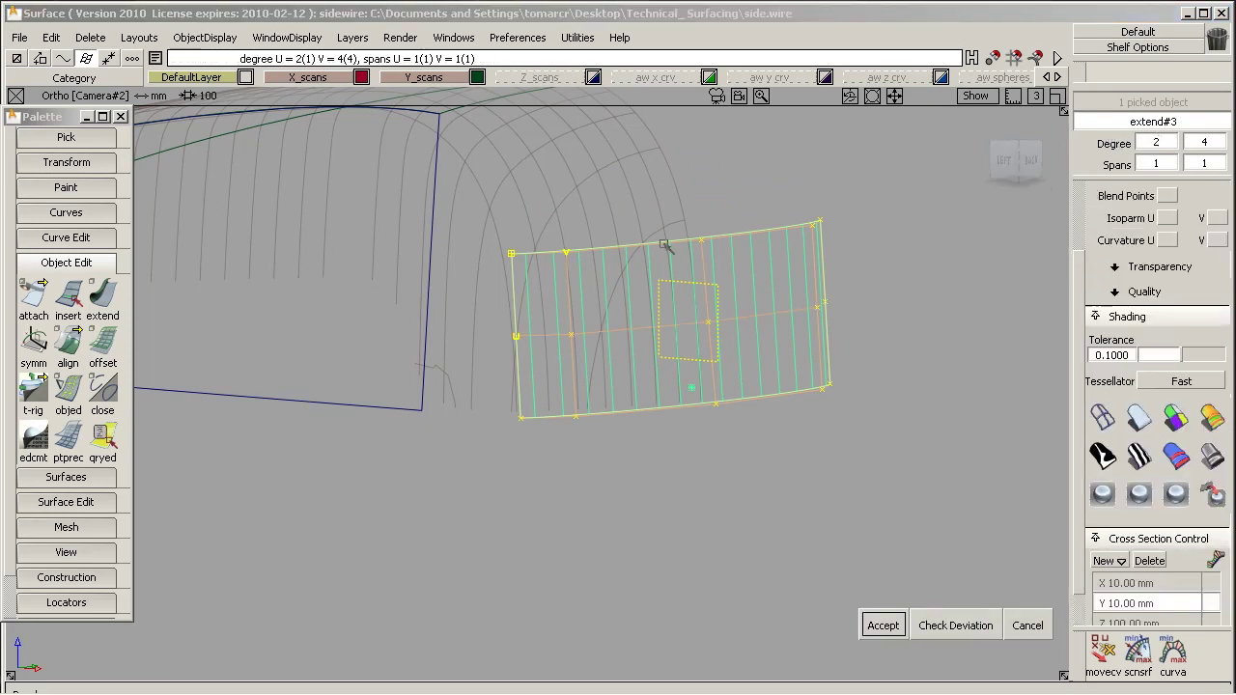
{"action": "left_click", "coordinate": [884, 626]}
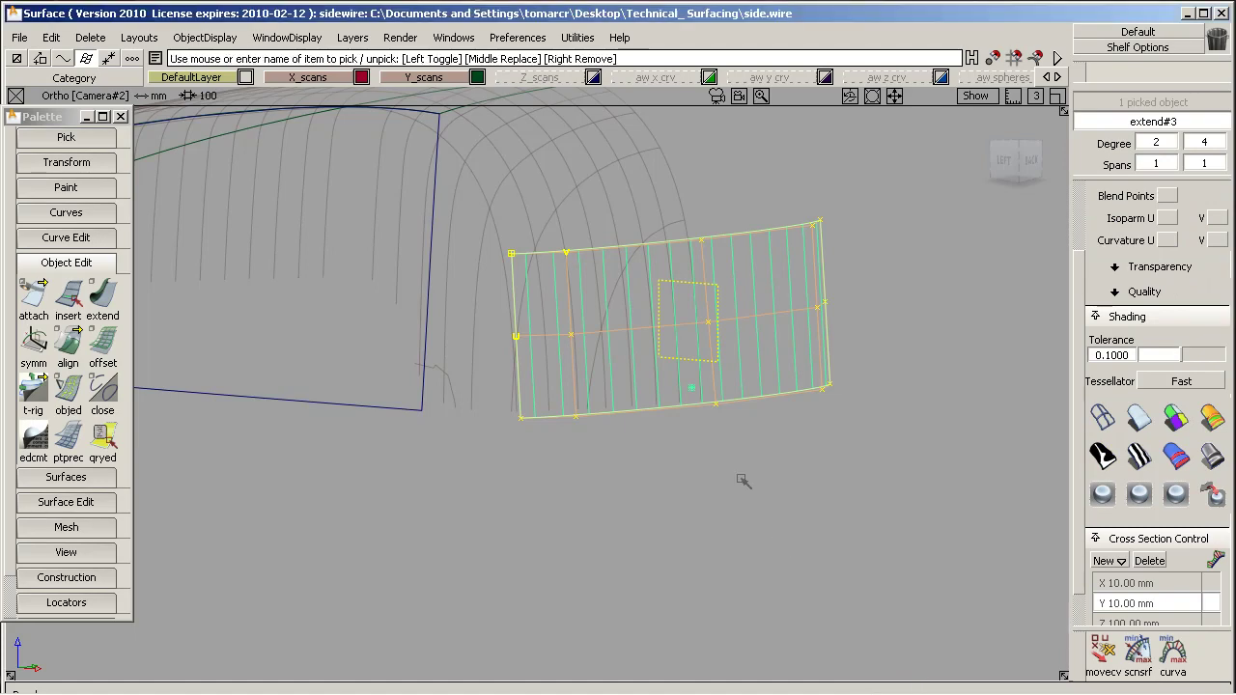
Move the rear surface's upper CV row inward along the normal and its middle row slightly outward to follow the scan lines.
{"action": "left_click", "coordinate": [702, 353]}
{"action": "right_click_drag", "start_coordinate": [649, 331], "coordinate": [628, 354], "text": "alt+shift"}
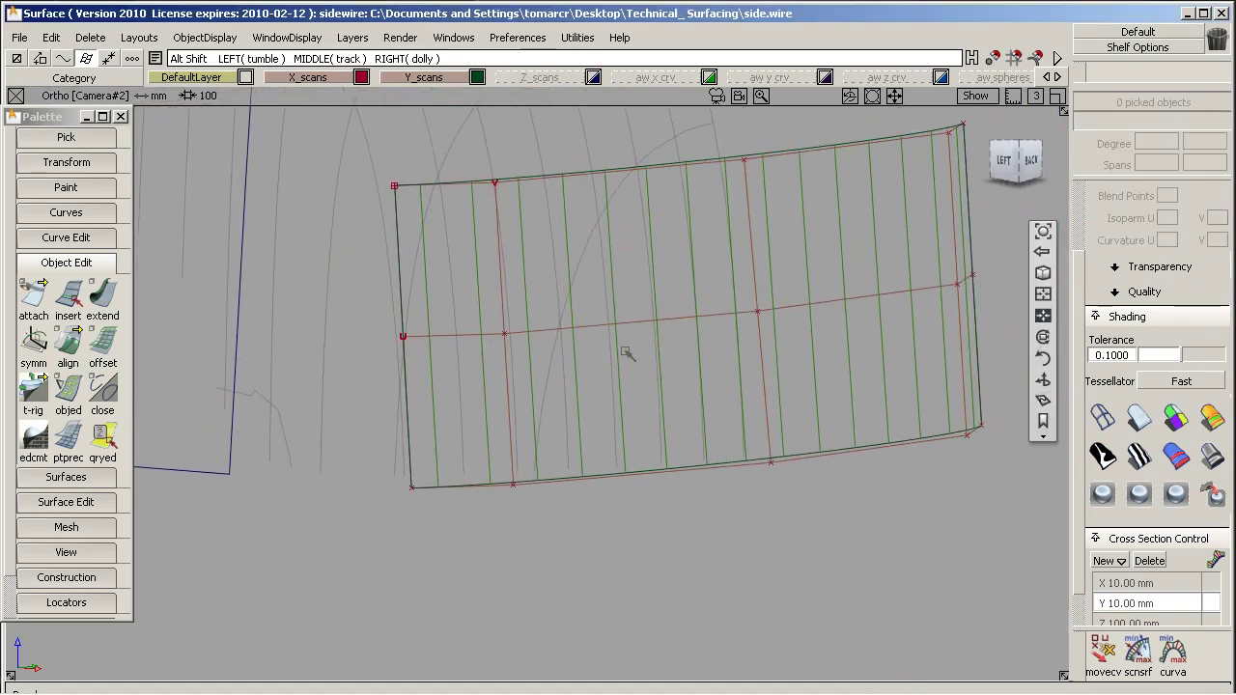
{"action": "left_click_drag", "start_coordinate": [625, 351], "coordinate": [691, 390], "text": "alt+shift"}
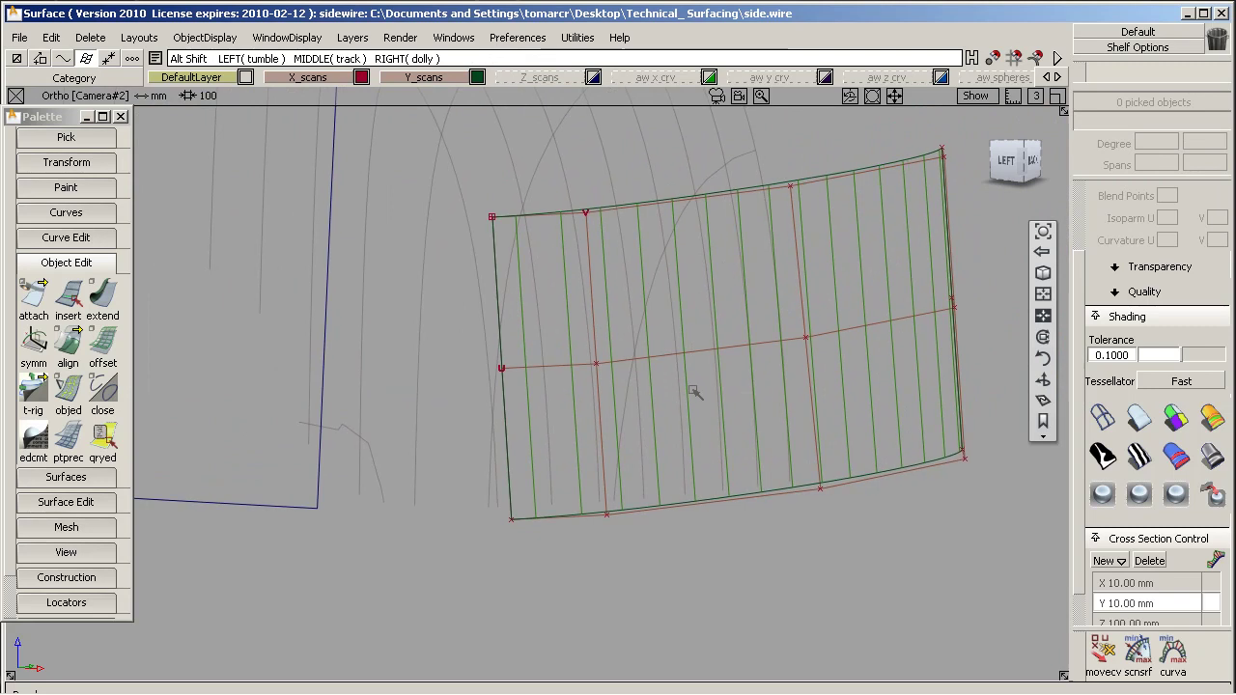
{"action": "left_click", "coordinate": [1103, 654]}
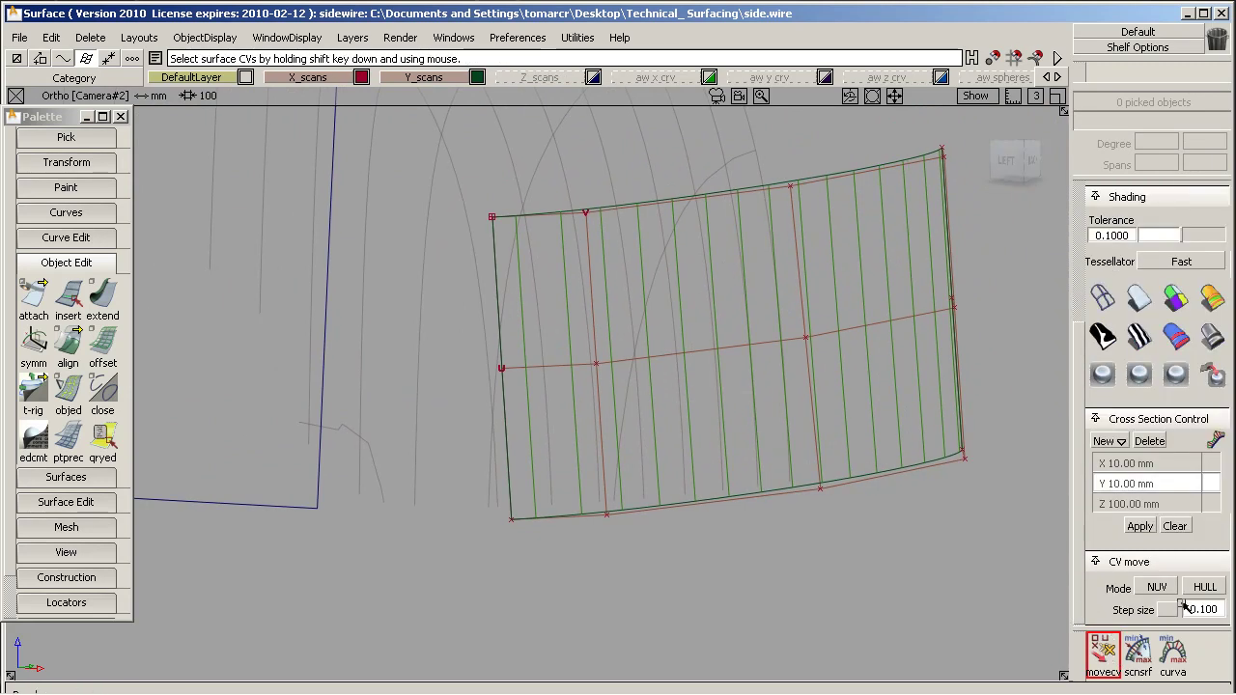
{"action": "left_click", "coordinate": [687, 200], "text": "shift"}
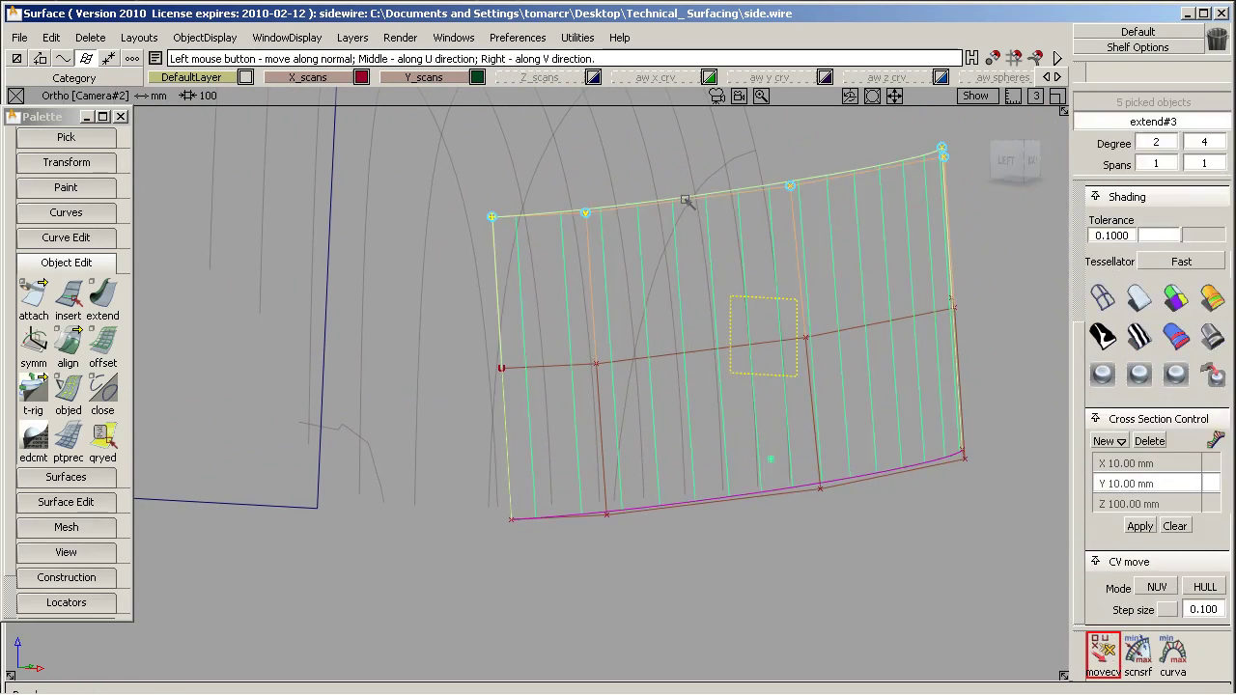
{"action": "left_click_drag", "start_coordinate": [1005, 262], "coordinate": [975, 262]}
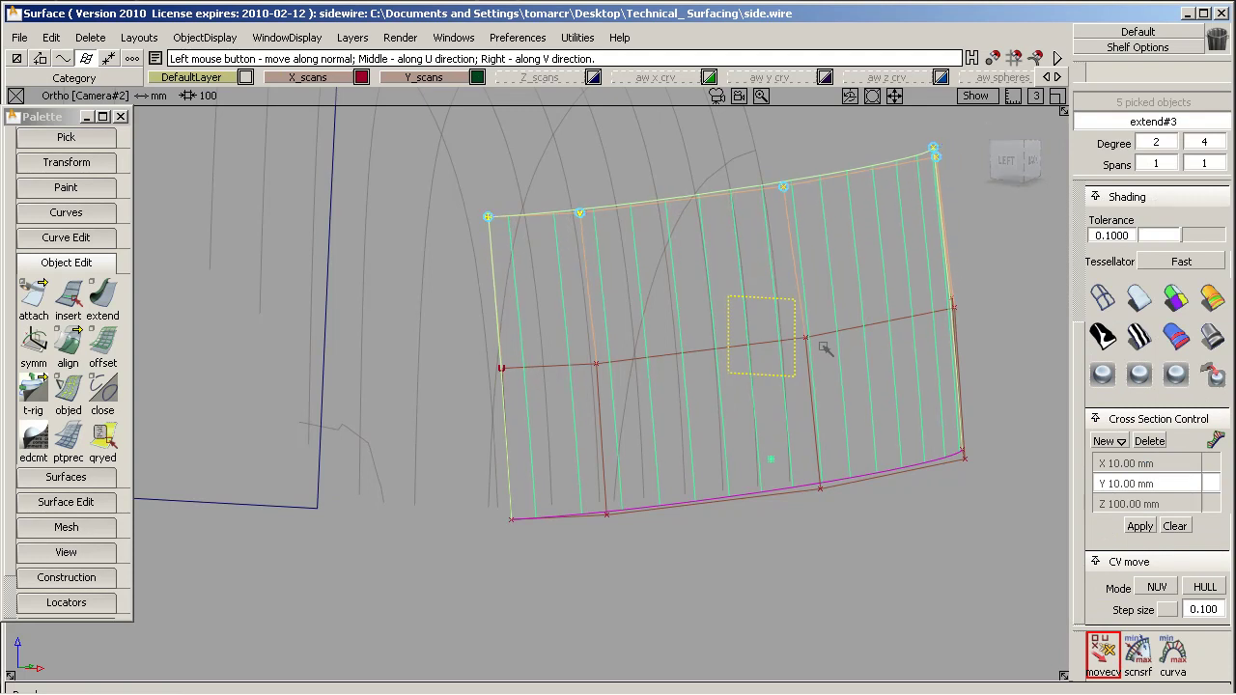
{"action": "left_click_drag", "start_coordinate": [822, 337], "coordinate": [829, 337]}
{"action": "left_click", "coordinate": [734, 197]}
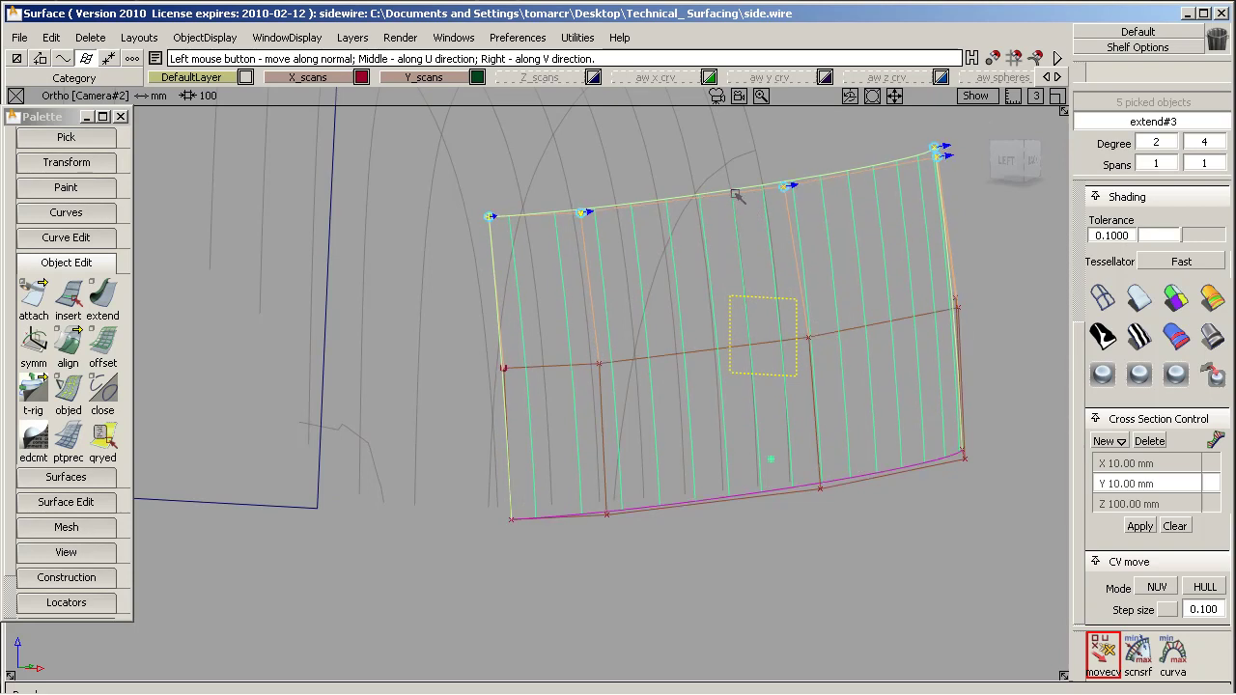
{"action": "left_click_drag", "start_coordinate": [736, 195], "coordinate": [736, 196]}
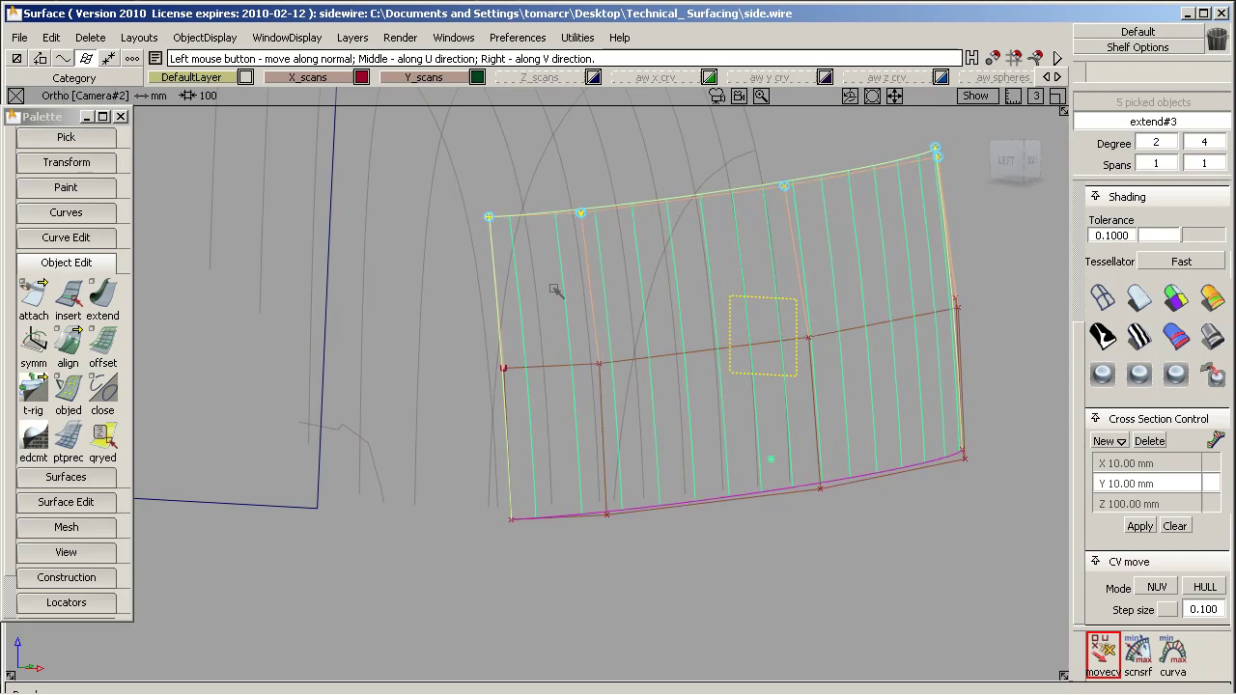
Move the rear surface's end CV columns inward along the normal and the columns beside them slightly inward to follow the scan lines.
{"action": "left_click", "coordinate": [501, 331]}
{"action": "left_click_drag", "start_coordinate": [502, 331], "coordinate": [407, 349]}
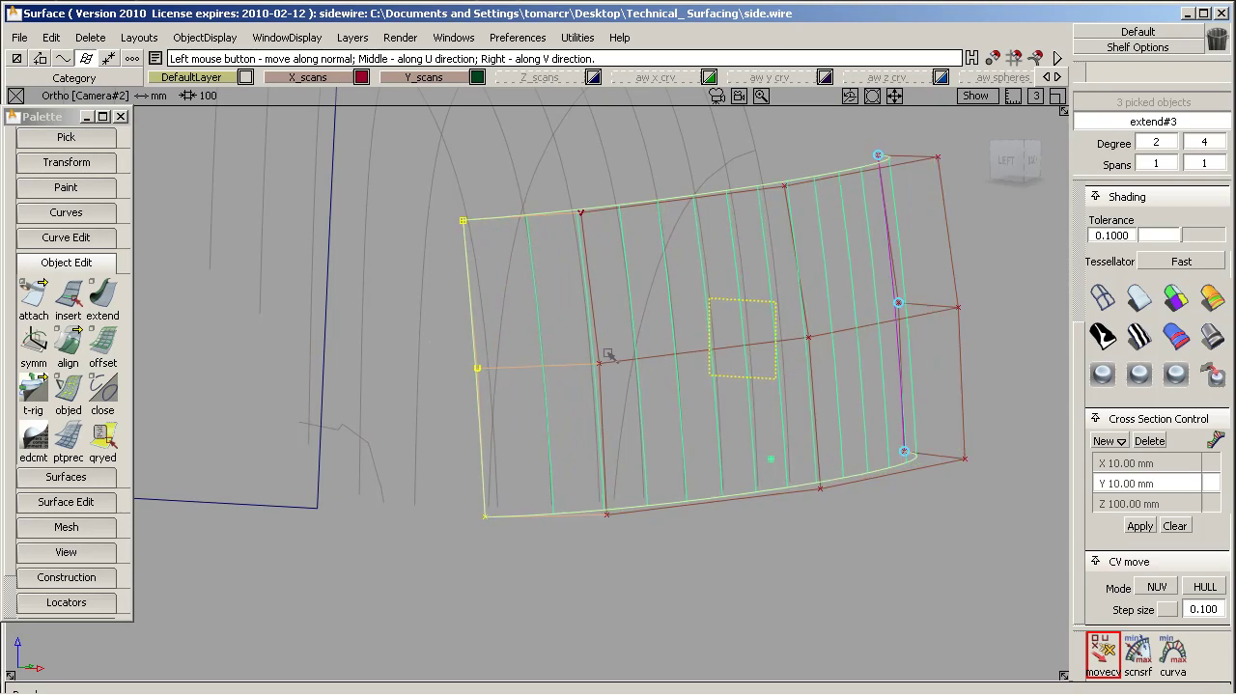
{"action": "left_click_drag", "start_coordinate": [598, 356], "coordinate": [586, 354]}
{"action": "left_click", "coordinate": [477, 355]}
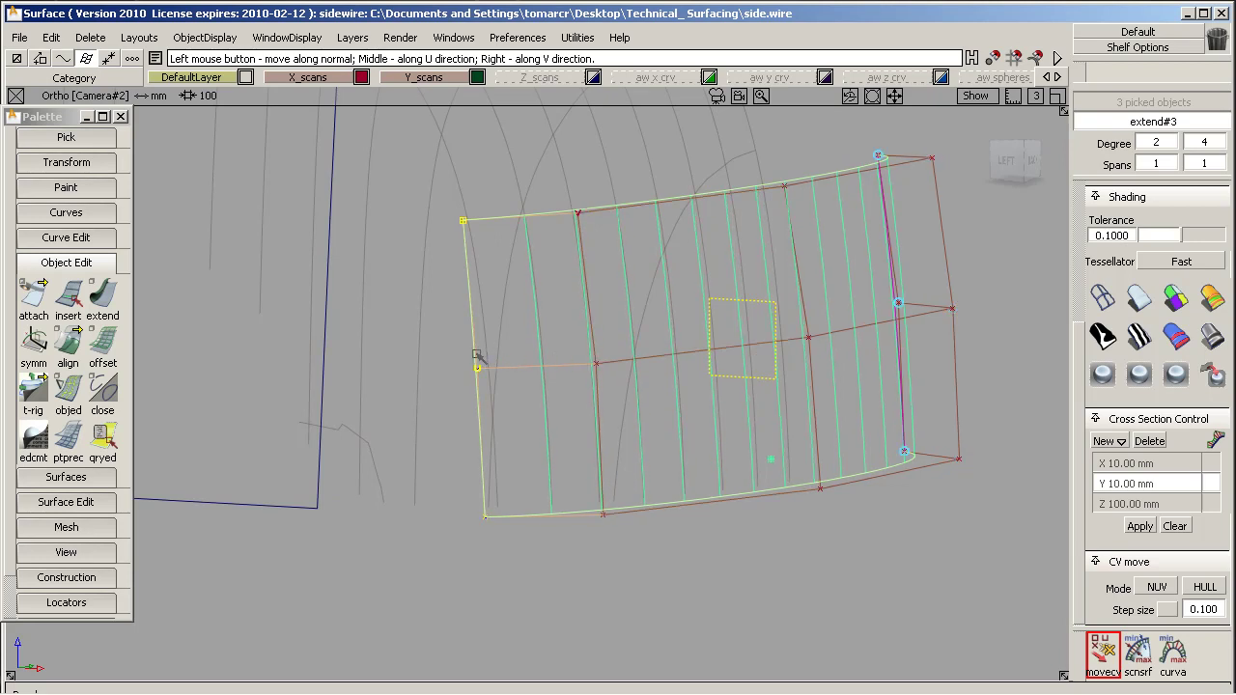
Move the centre CV column outward along the normal and readjust the end columns to the scan lines.
{"action": "left_click", "coordinate": [807, 328]}
{"action": "left_click_drag", "start_coordinate": [807, 329], "coordinate": [851, 328]}
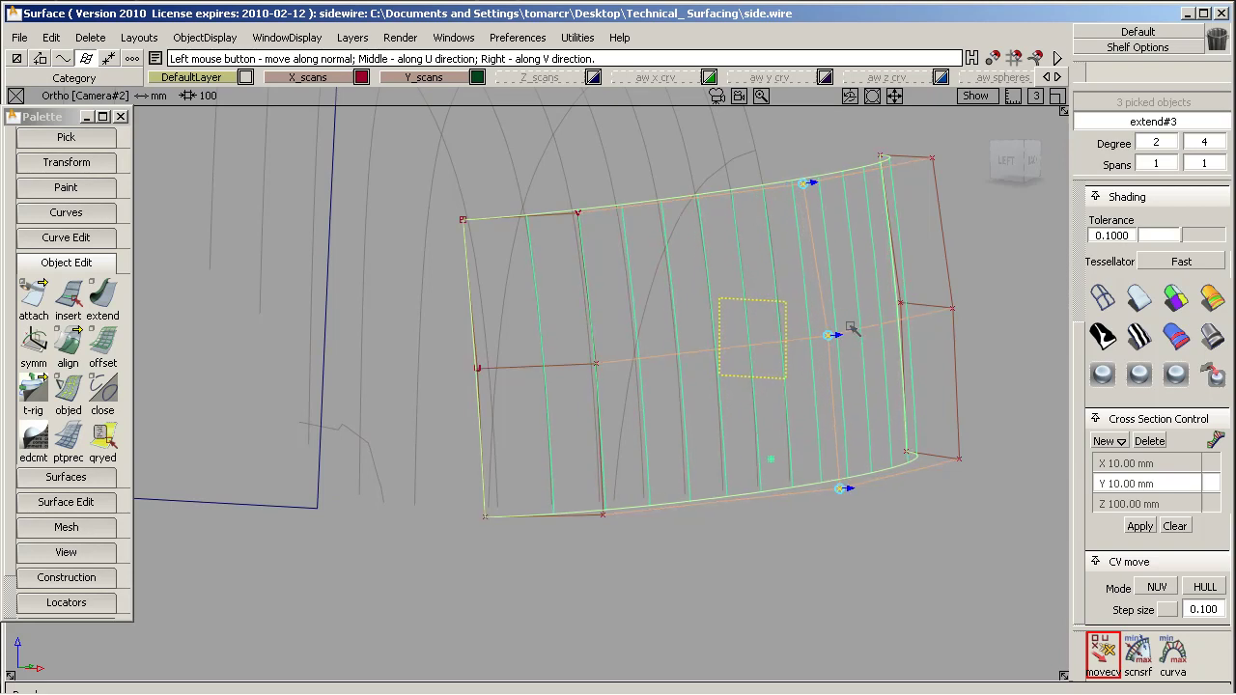
{"action": "left_click", "coordinate": [468, 305]}
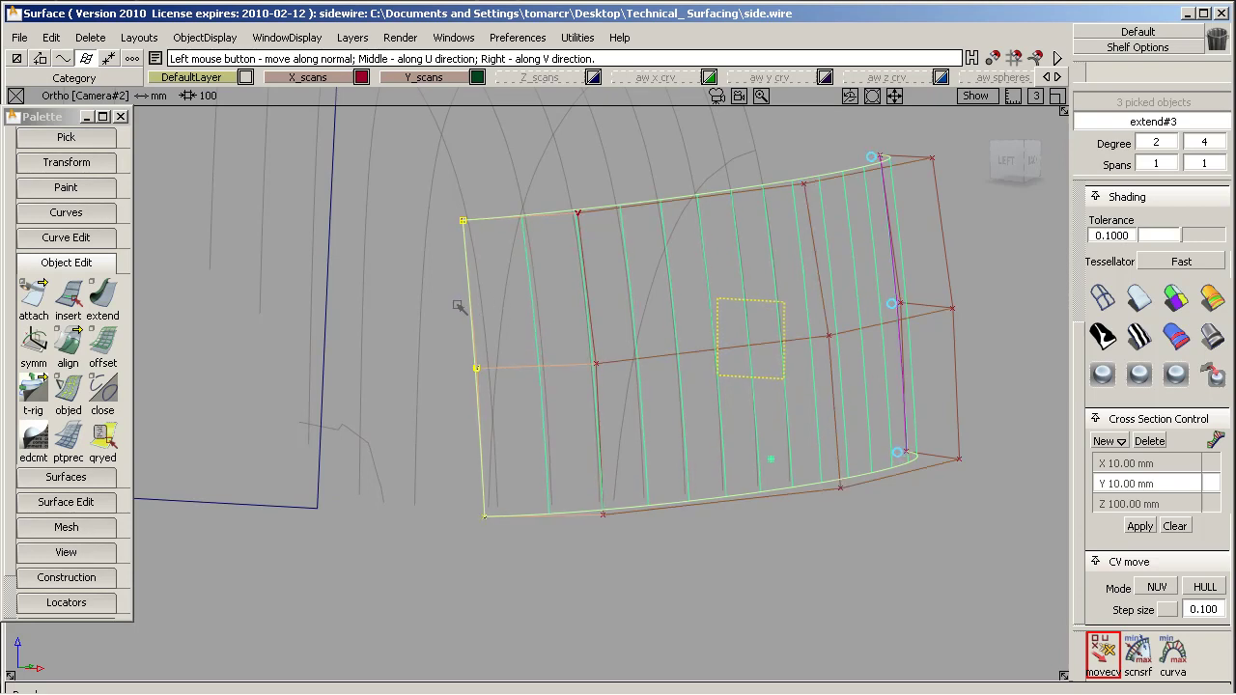
Nudge the lower CV row slightly inward and fine-tune the three inner CV columns along the normal to follow the scan lines.
{"action": "left_click", "coordinate": [829, 494]}
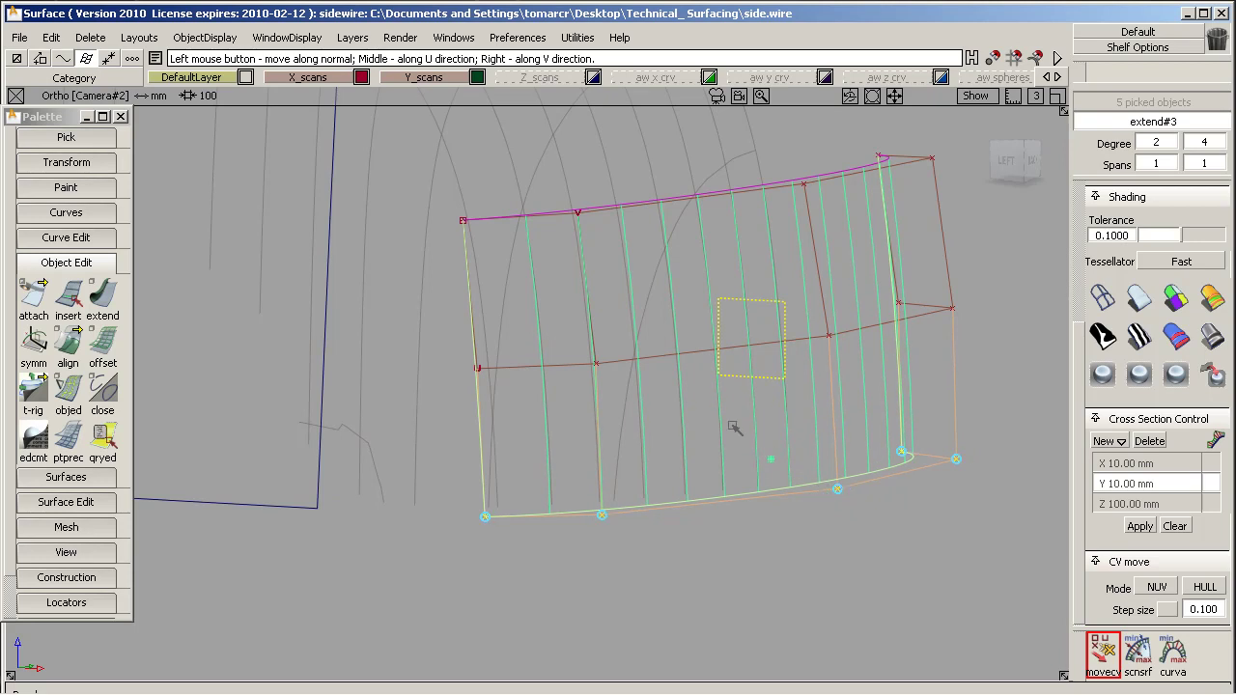
{"action": "right_click_drag", "start_coordinate": [599, 354], "coordinate": [590, 357]}
{"action": "right_click_drag", "start_coordinate": [828, 325], "coordinate": [836, 327]}
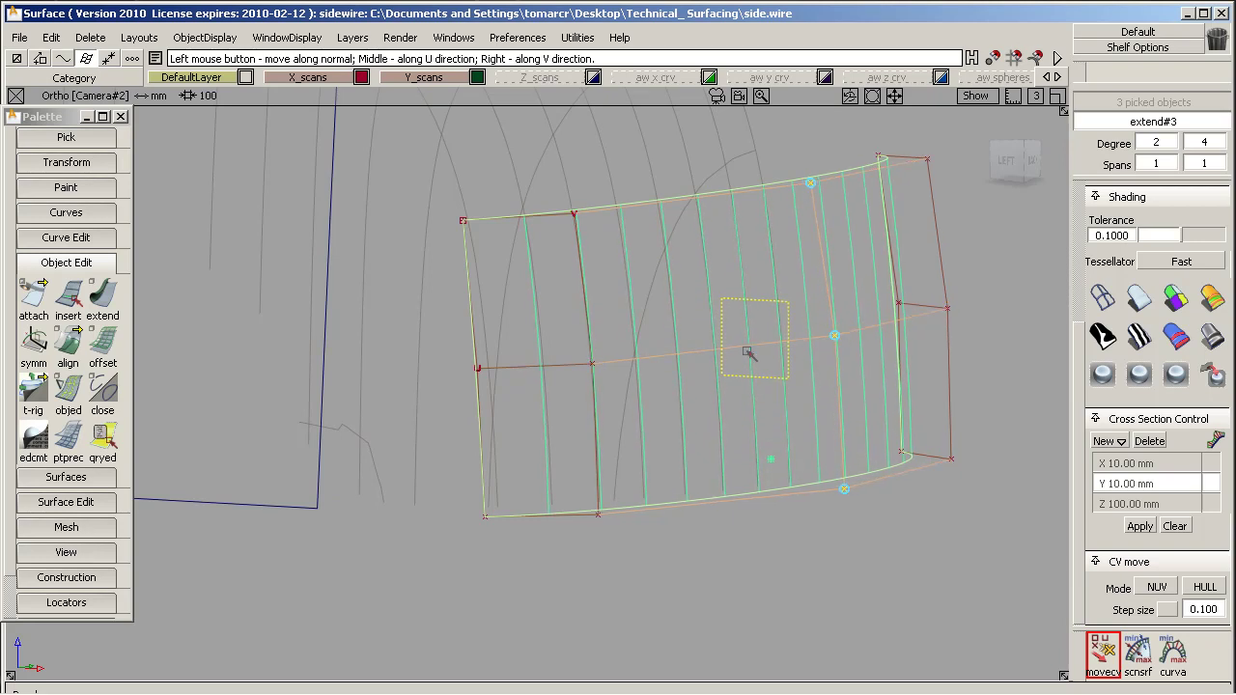
{"action": "right_click_drag", "start_coordinate": [598, 345], "coordinate": [592, 345]}
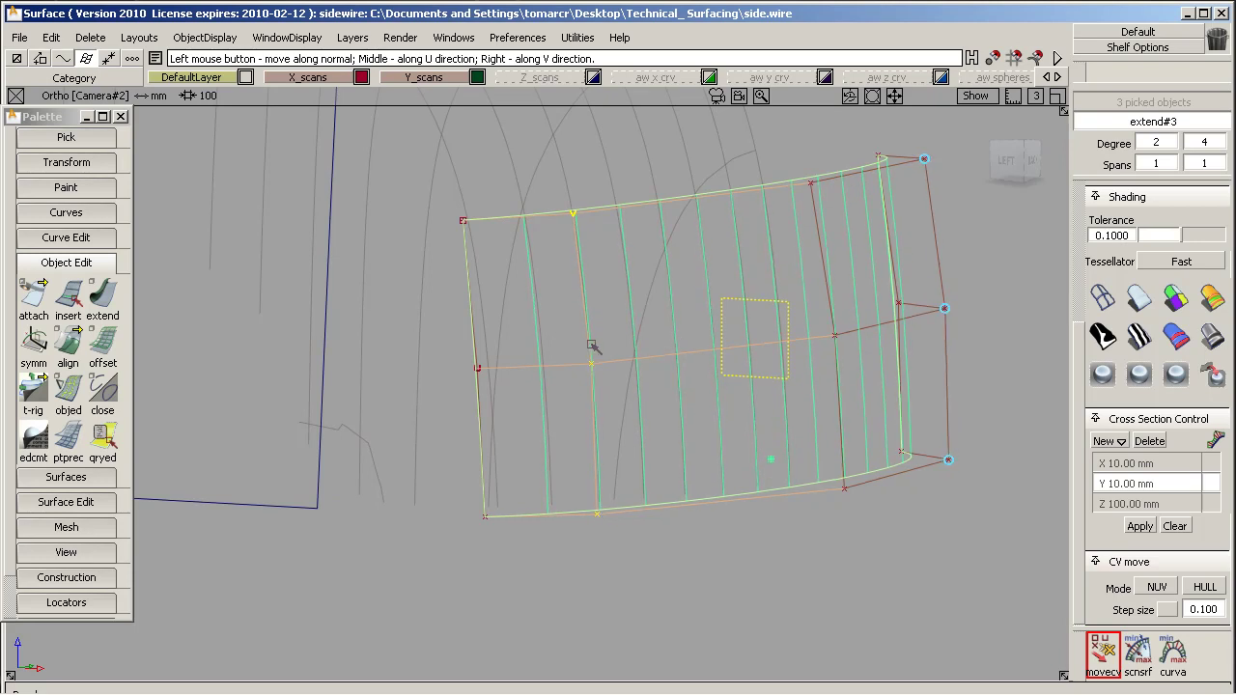
Fine-tune the upper CV row and the end CV columns along the normal to bring the surface's edges onto the scan lines.
{"action": "left_click", "coordinate": [688, 208]}
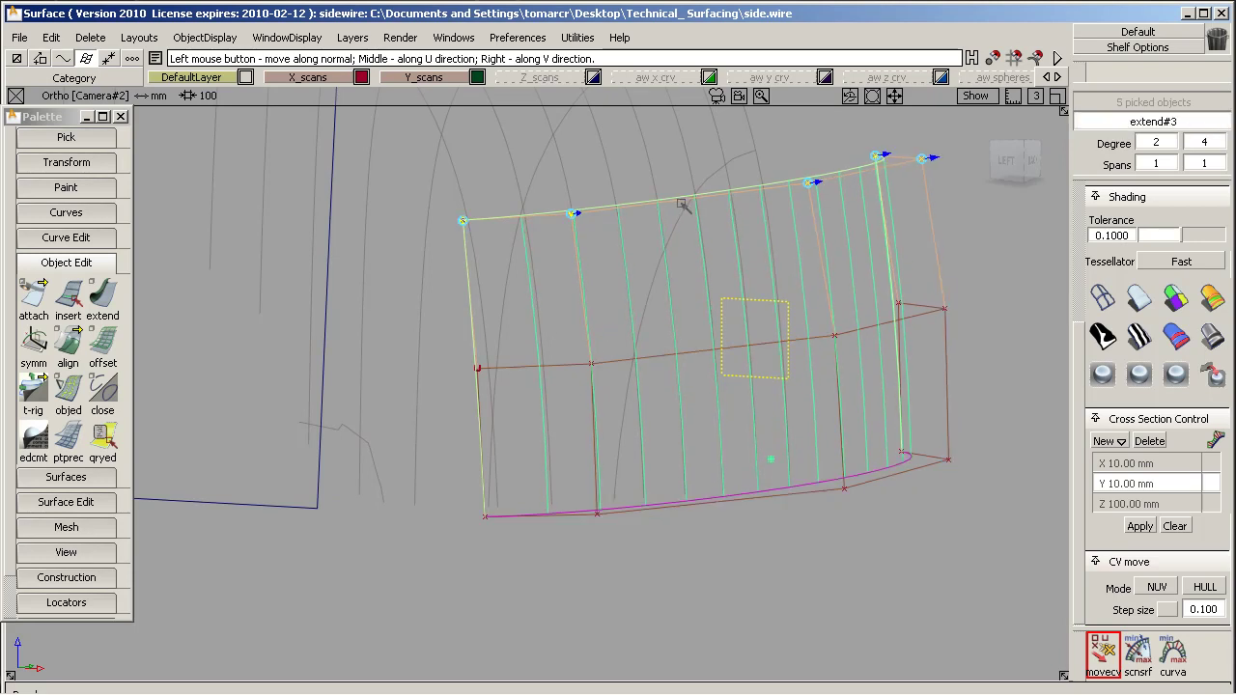
{"action": "left_click_drag", "start_coordinate": [682, 204], "coordinate": [687, 204]}
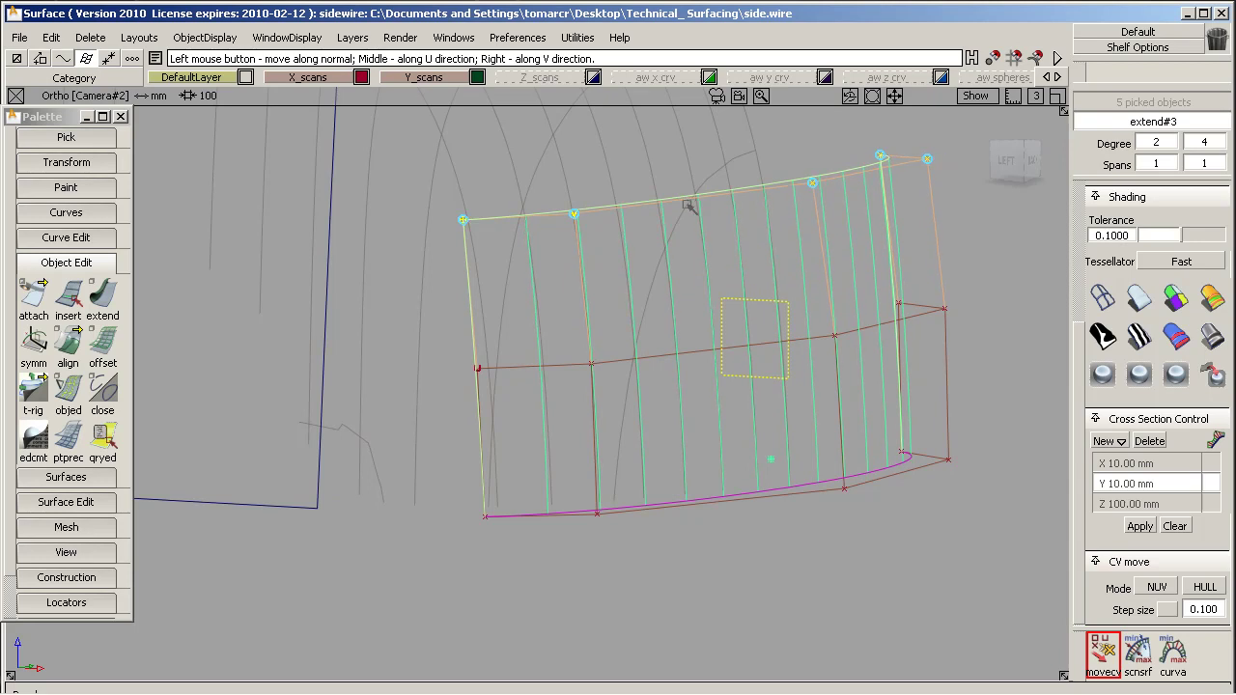
{"action": "left_click", "coordinate": [483, 348]}
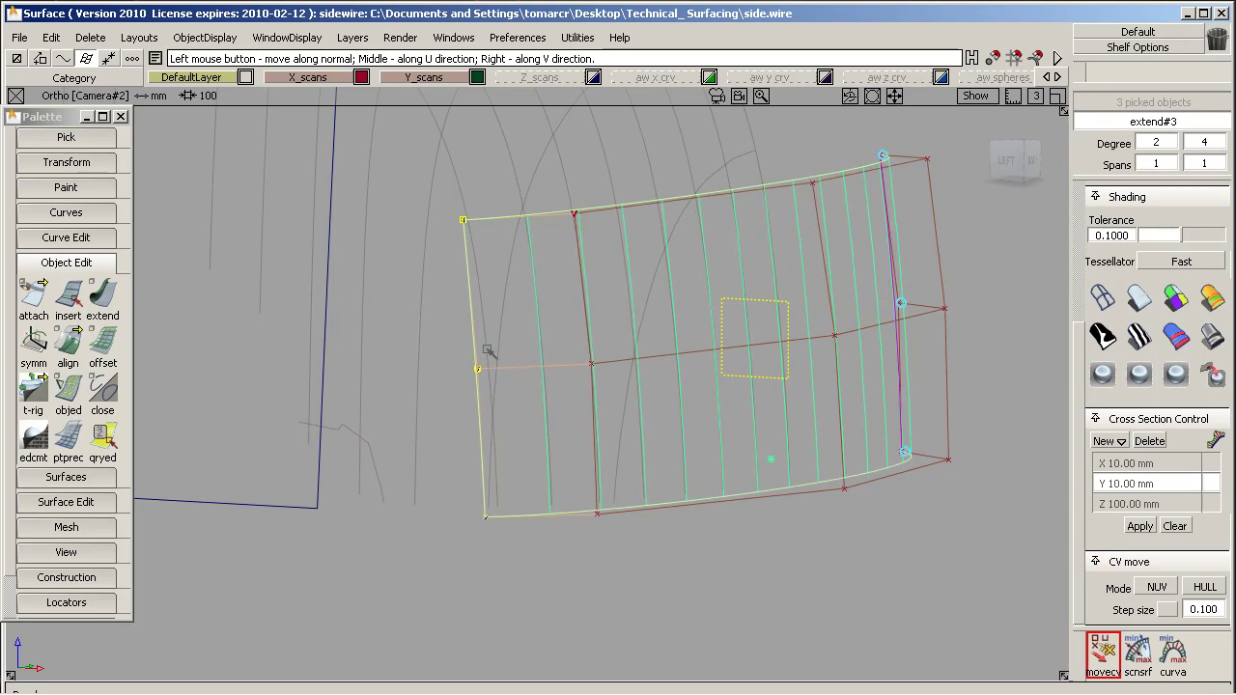
{"action": "left_click_drag", "start_coordinate": [487, 351], "coordinate": [481, 420]}
{"action": "left_click", "coordinate": [483, 421]}
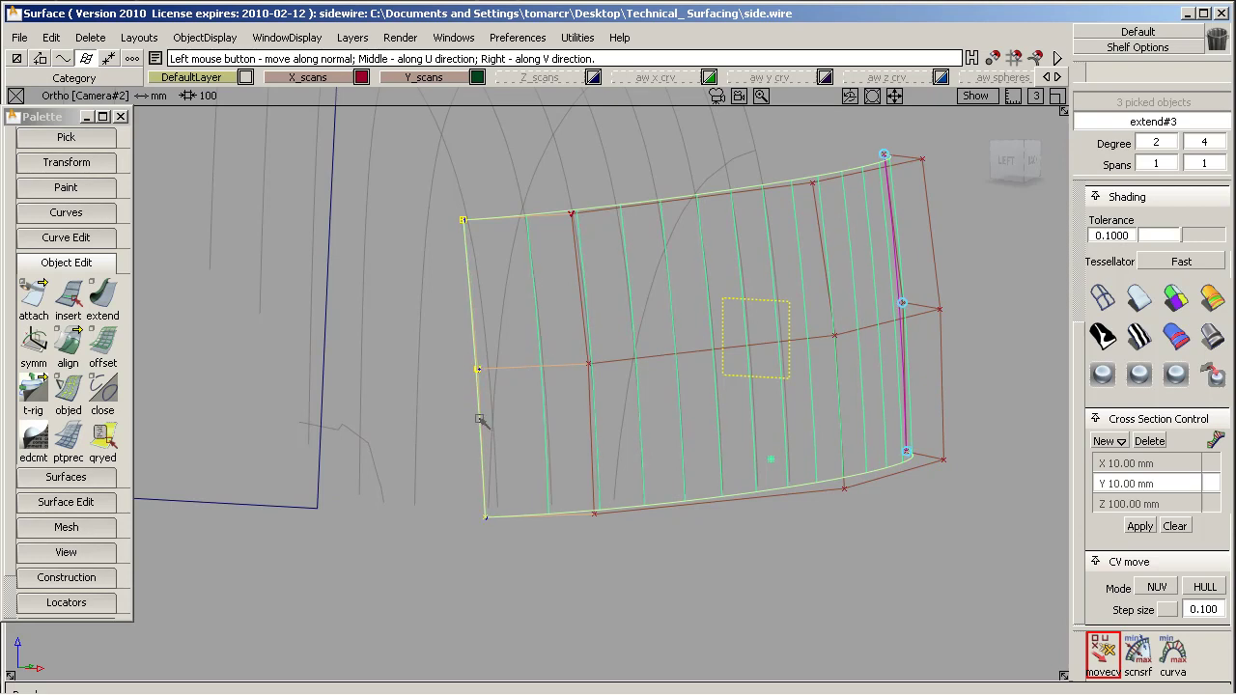
Nudge the middle, lower and upper CV rows in turn along the normal, plus the columns beside the ends, to refine the scan fit.
{"action": "left_click", "coordinate": [794, 340]}
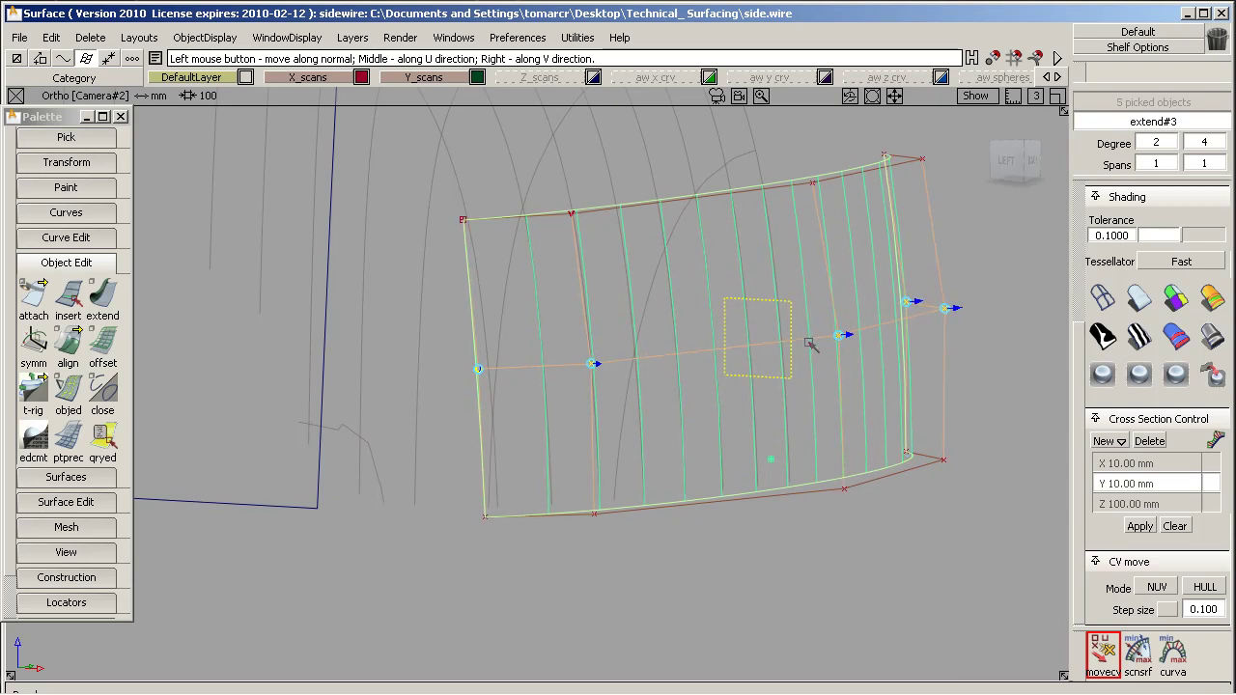
{"action": "left_click", "coordinate": [827, 495]}
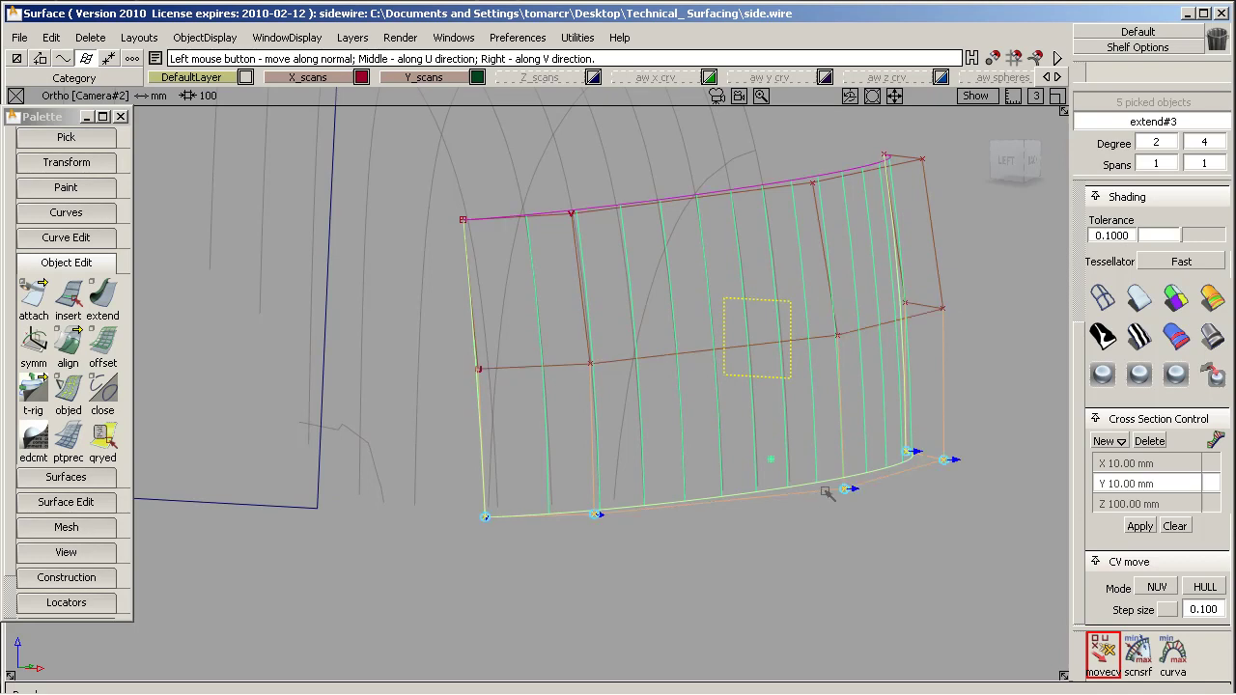
{"action": "left_click_drag", "start_coordinate": [827, 492], "coordinate": [830, 492]}
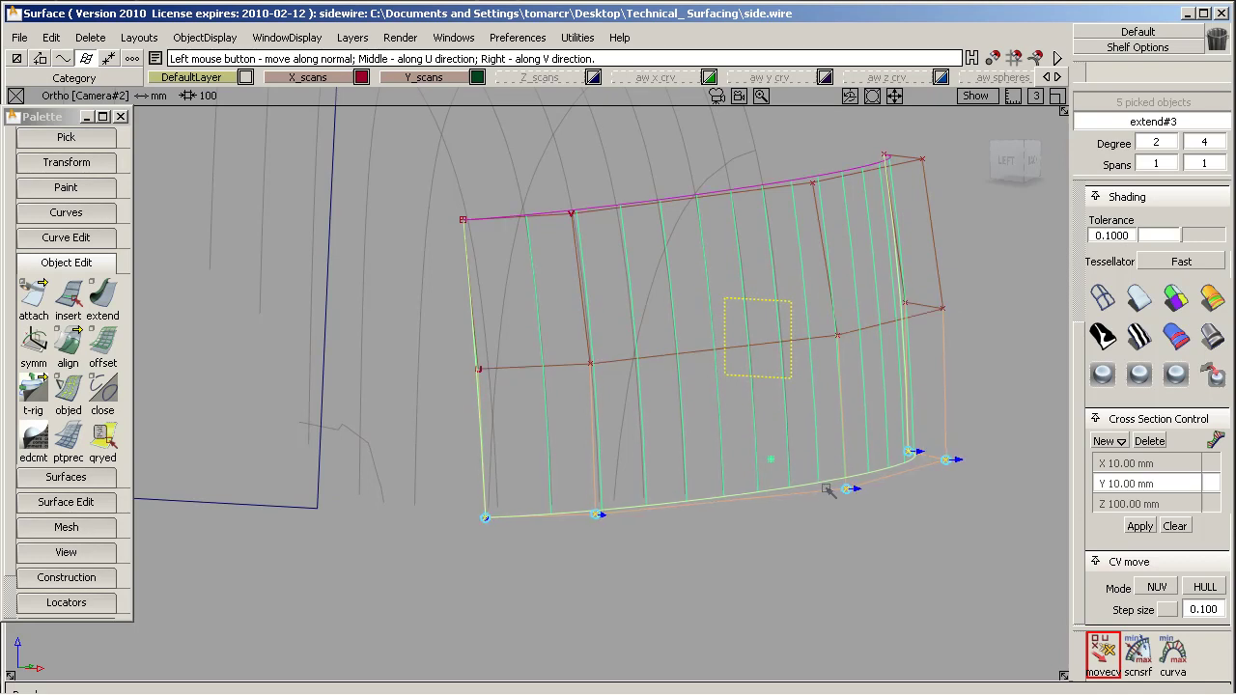
{"action": "left_click", "coordinate": [780, 189]}
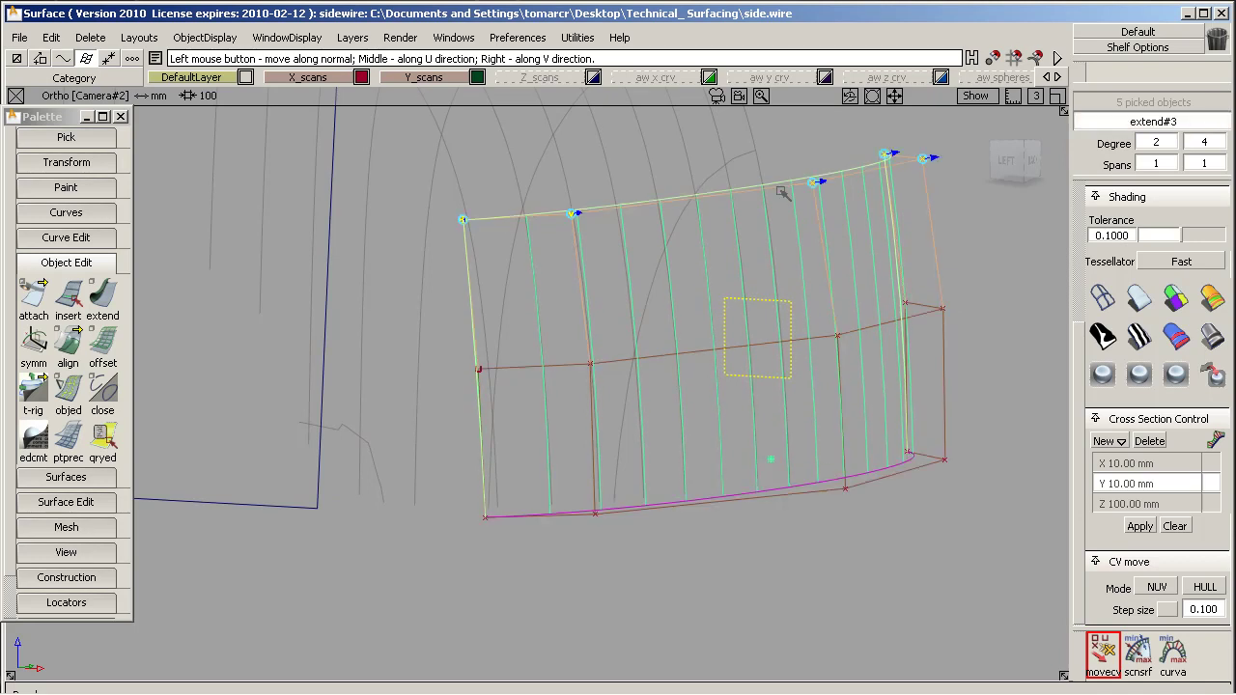
{"action": "left_click", "coordinate": [593, 358]}
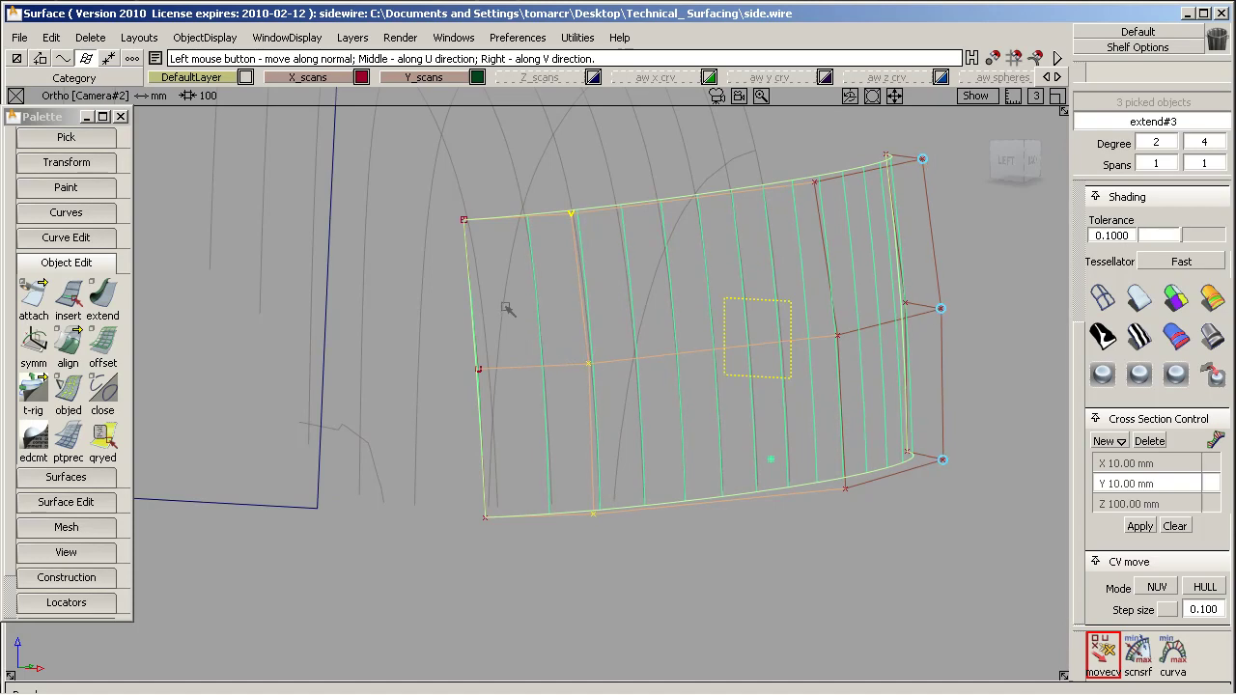
Examine the rear surface's fit to the scan lines from several angles.
{"action": "left_click_drag", "start_coordinate": [658, 419], "coordinate": [667, 455], "text": "ctrl+shift"}
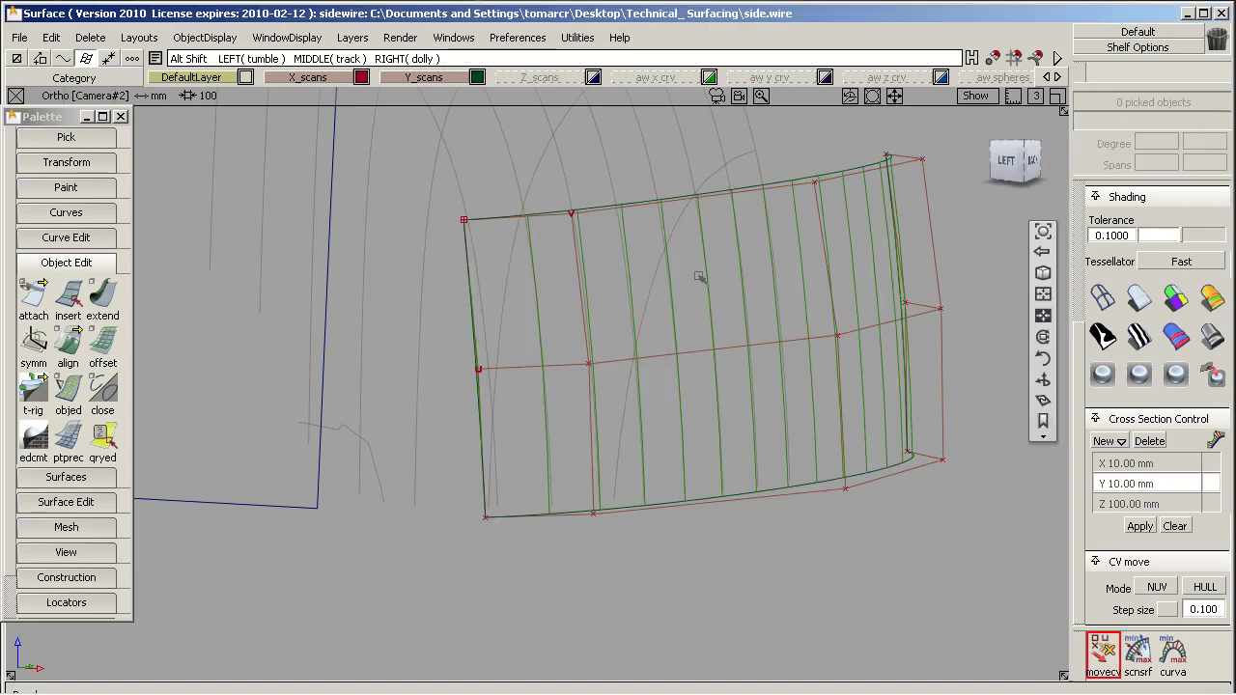
{"action": "right_click_drag", "start_coordinate": [698, 274], "coordinate": [619, 311], "text": "alt+shift"}
{"action": "left_click_drag", "start_coordinate": [618, 311], "coordinate": [462, 336], "text": "alt+shift"}
{"action": "middle_click_drag", "start_coordinate": [571, 319], "coordinate": [792, 306], "text": "alt+shift"}
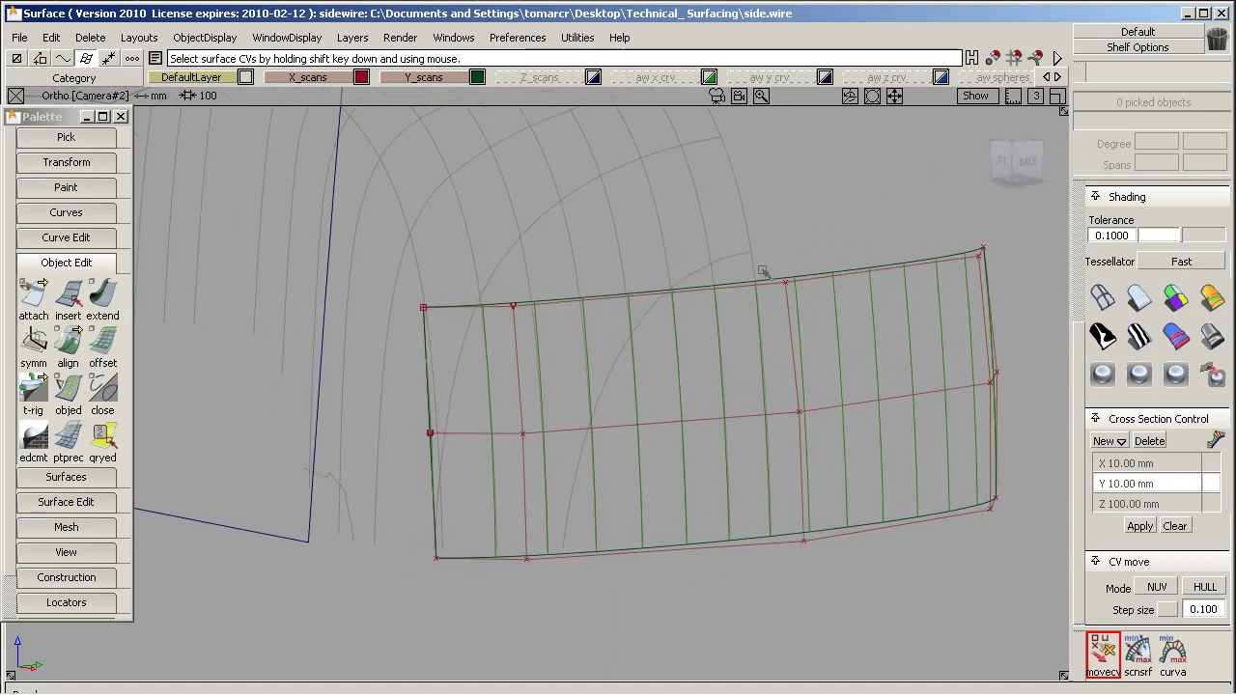
{"action": "left_click_drag", "start_coordinate": [756, 256], "coordinate": [710, 271], "text": "ctrl+shift"}
{"action": "left_click_drag", "start_coordinate": [712, 270], "coordinate": [703, 310]}
{"action": "right_click_drag", "start_coordinate": [718, 335], "coordinate": [668, 409], "text": "alt+shift"}
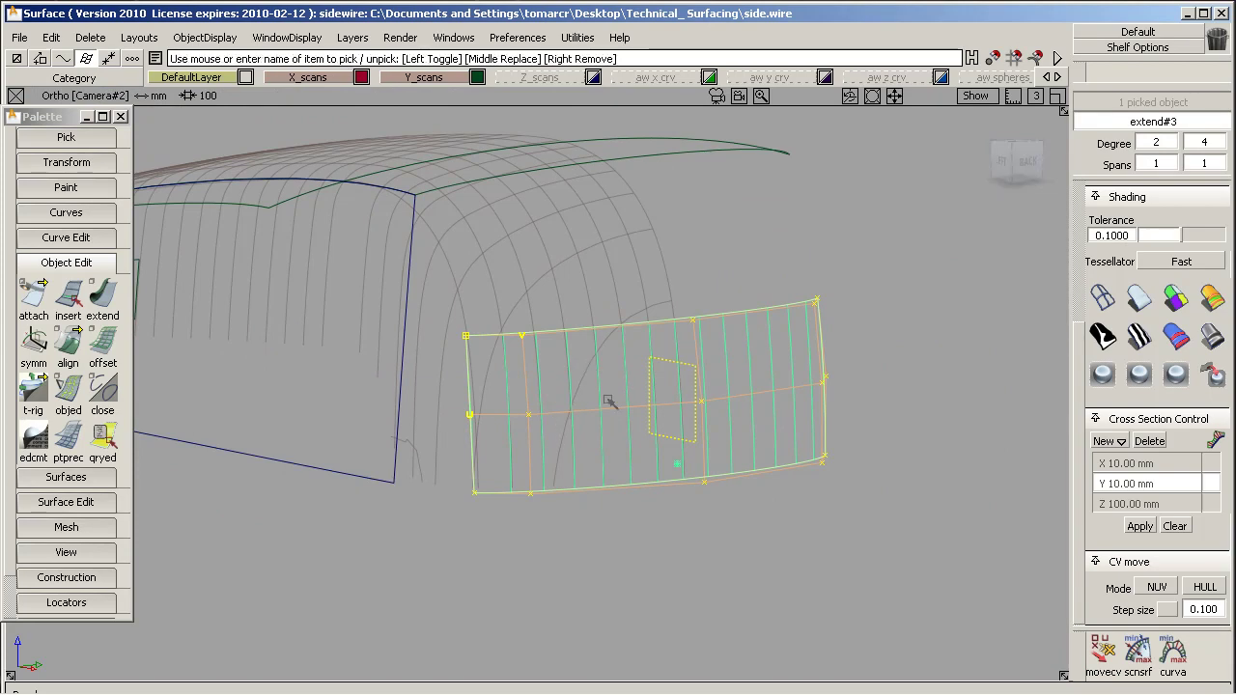
{"action": "left_click_drag", "start_coordinate": [609, 400], "coordinate": [621, 281], "text": "ctrl+shift"}
{"action": "right_click_drag", "start_coordinate": [585, 337], "coordinate": [638, 348], "text": "alt+shift"}
{"action": "left_click_drag", "start_coordinate": [756, 365], "coordinate": [834, 342], "text": "alt+shift"}
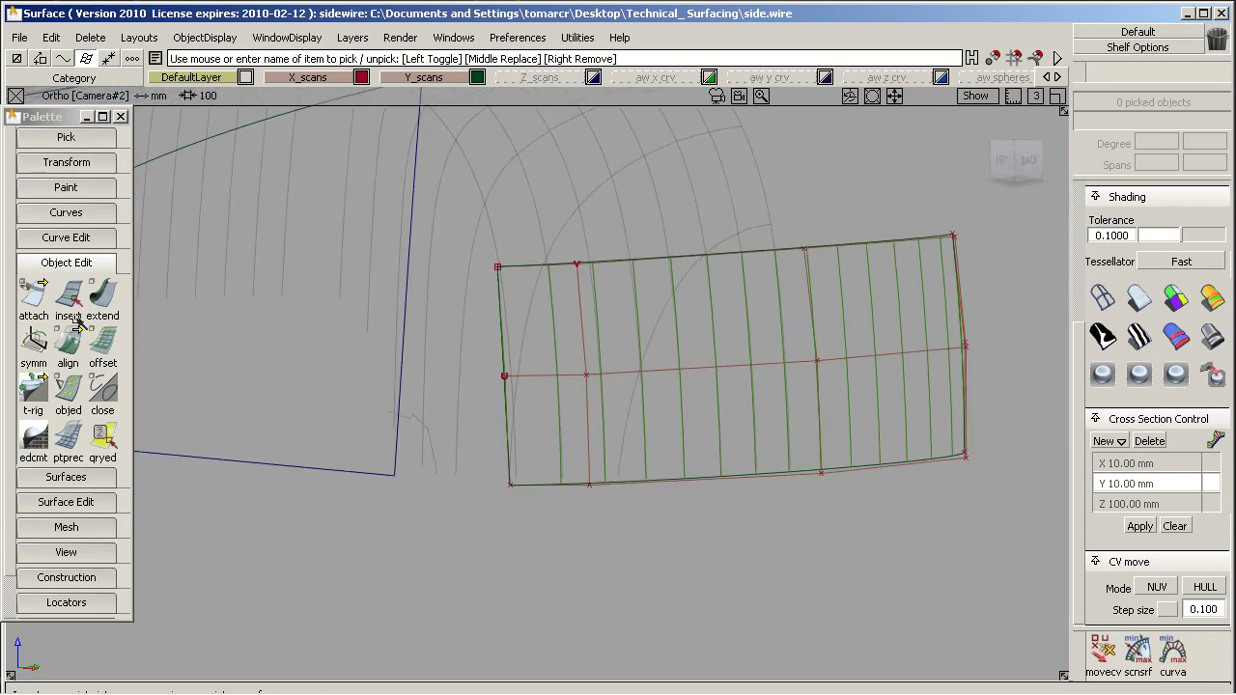
Add curve curvature locators to the rear surface's side edge and lower edge to check their curvature.
{"action": "left_click", "coordinate": [85, 264]}
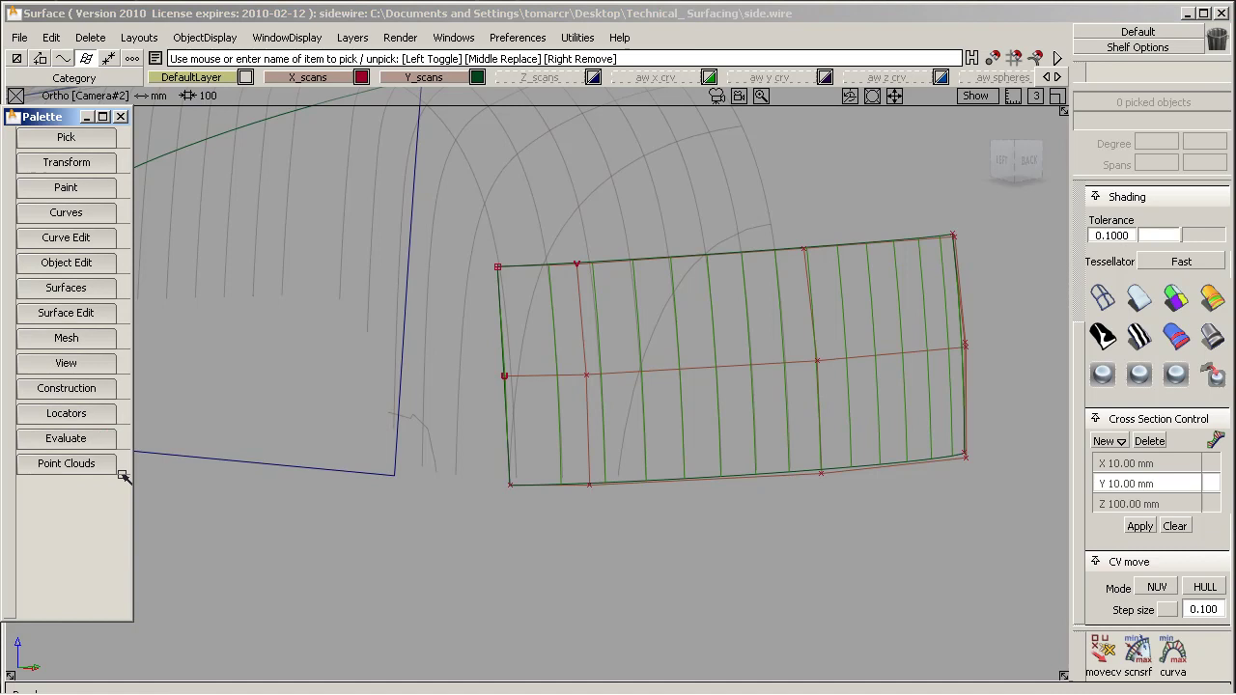
{"action": "left_click", "coordinate": [84, 412]}
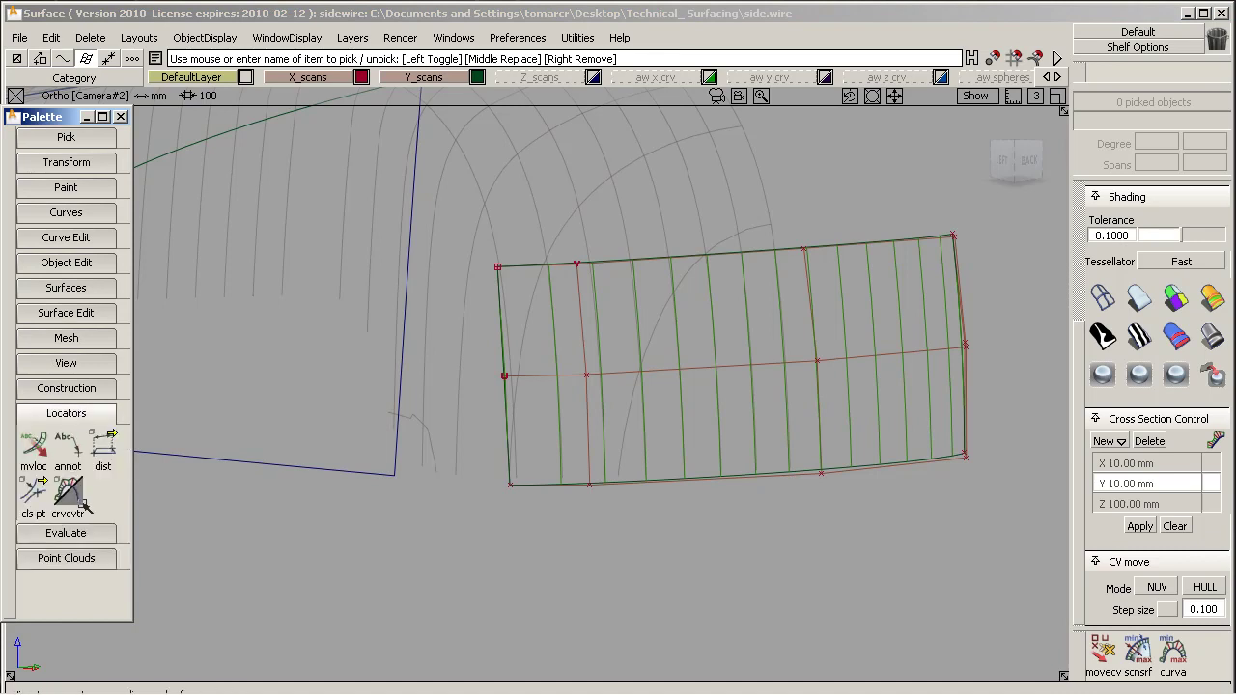
{"action": "left_click", "coordinate": [504, 437]}
{"action": "mouse_move", "coordinate": [521, 522]}
{"action": "left_mouse_down"}
{"action": "mouse_move", "coordinate": [746, 520]}
{"action": "mouse_move", "coordinate": [532, 625]}
{"action": "mouse_move", "coordinate": [621, 492]}
{"action": "mouse_move", "coordinate": [341, 662]}
{"action": "mouse_move", "coordinate": [367, 589]}
{"action": "mouse_move", "coordinate": [382, 628]}
{"action": "mouse_move", "coordinate": [866, 451]}
{"action": "mouse_move", "coordinate": [883, 480]}
{"action": "mouse_move", "coordinate": [538, 543]}
{"action": "left_mouse_up"}
{"action": "left_click", "coordinate": [723, 480]}
{"action": "right_click_drag", "start_coordinate": [538, 544], "coordinate": [651, 410], "text": "alt+shift"}
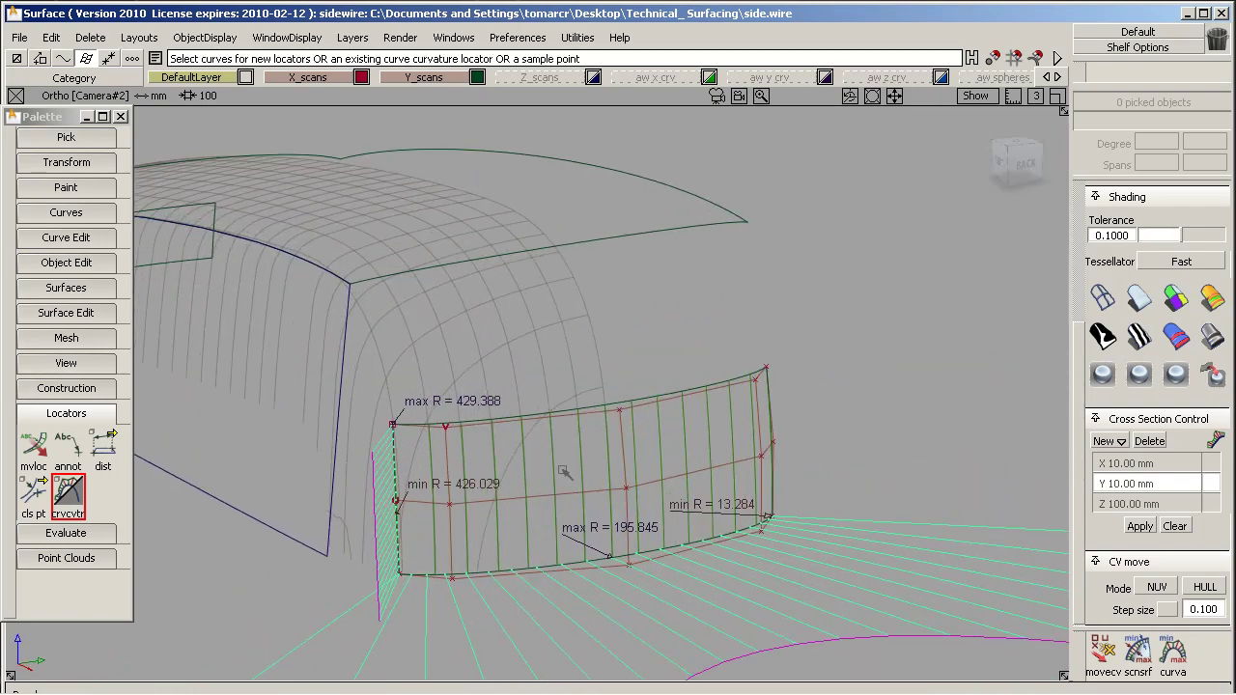
Move the rear surface's middle CV row upward along the hull lines in SLIDE mode.
{"action": "left_click_drag", "start_coordinate": [596, 372], "coordinate": [540, 395], "text": "ctrl+shift"}
{"action": "left_click_drag", "start_coordinate": [541, 395], "coordinate": [548, 445]}
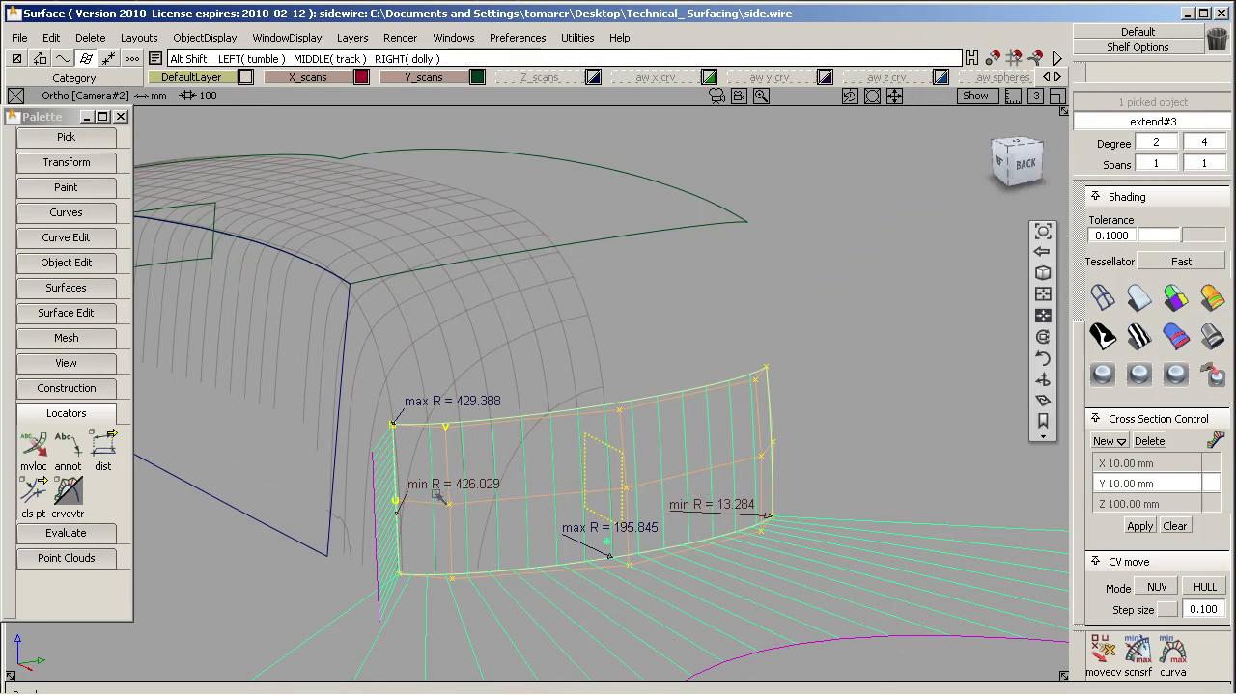
{"action": "left_click_drag", "start_coordinate": [599, 442], "coordinate": [723, 400], "text": "alt+shift"}
{"action": "left_click", "coordinate": [1103, 649]}
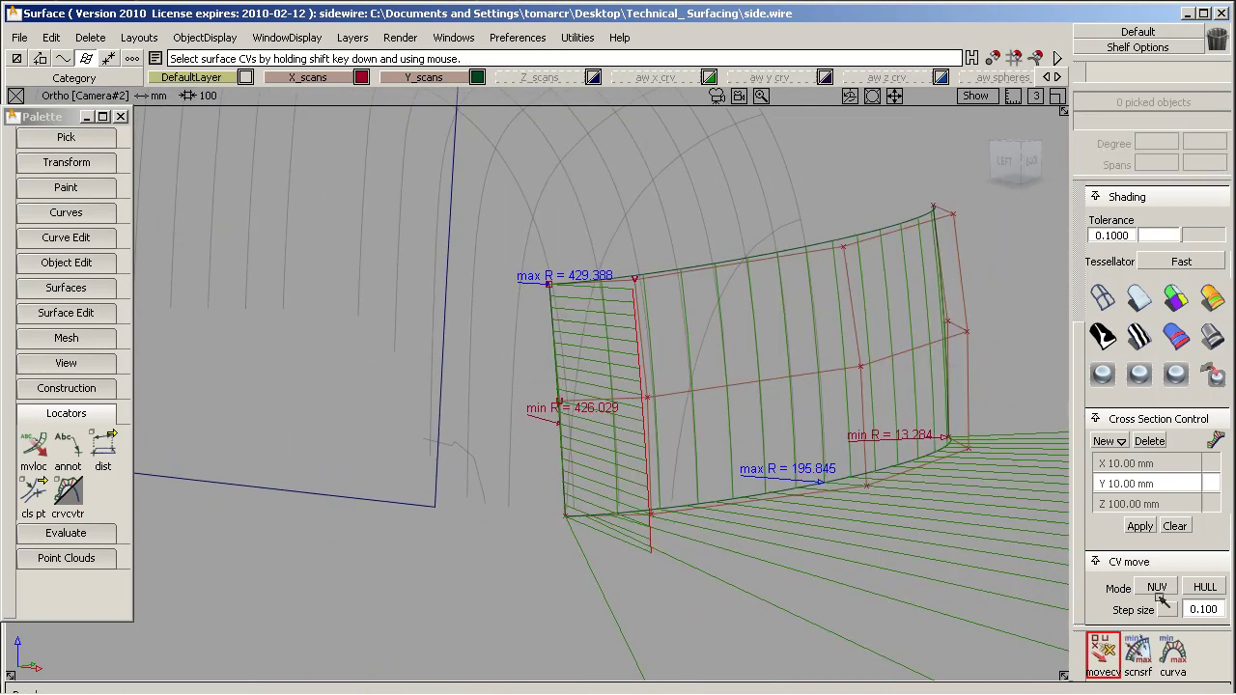
{"action": "left_click", "coordinate": [1157, 587]}
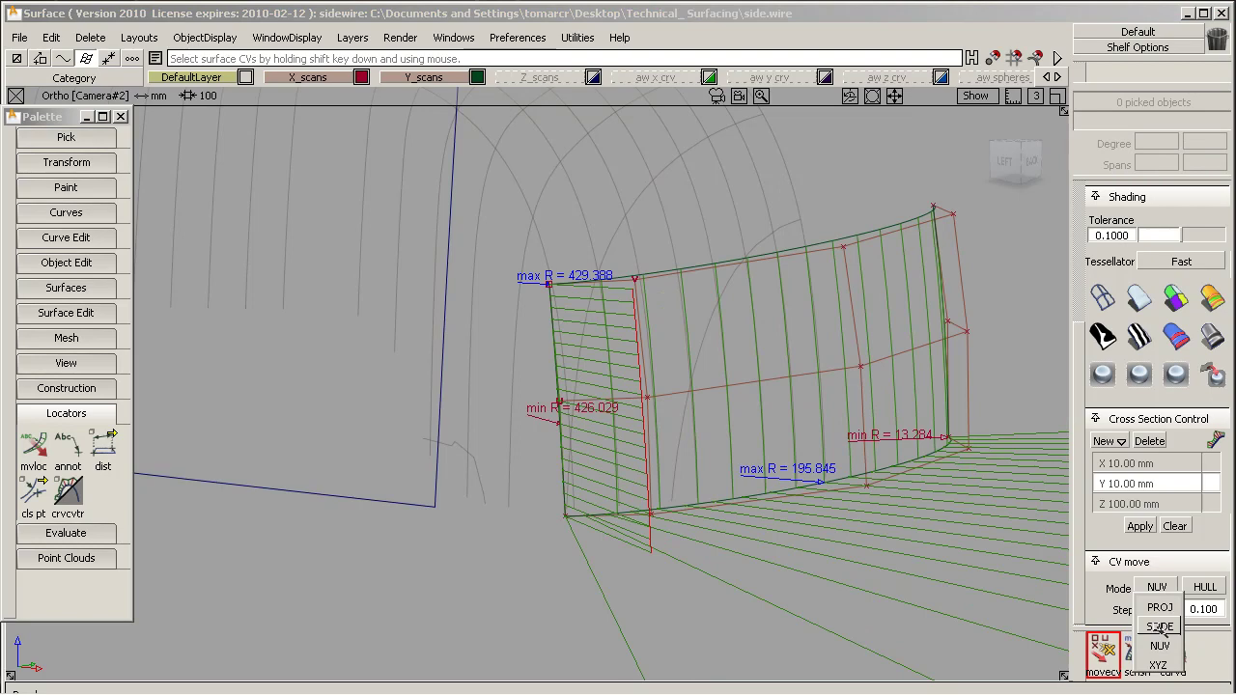
{"action": "left_click", "coordinate": [1159, 627]}
{"action": "left_click", "coordinate": [716, 390], "text": "shift"}
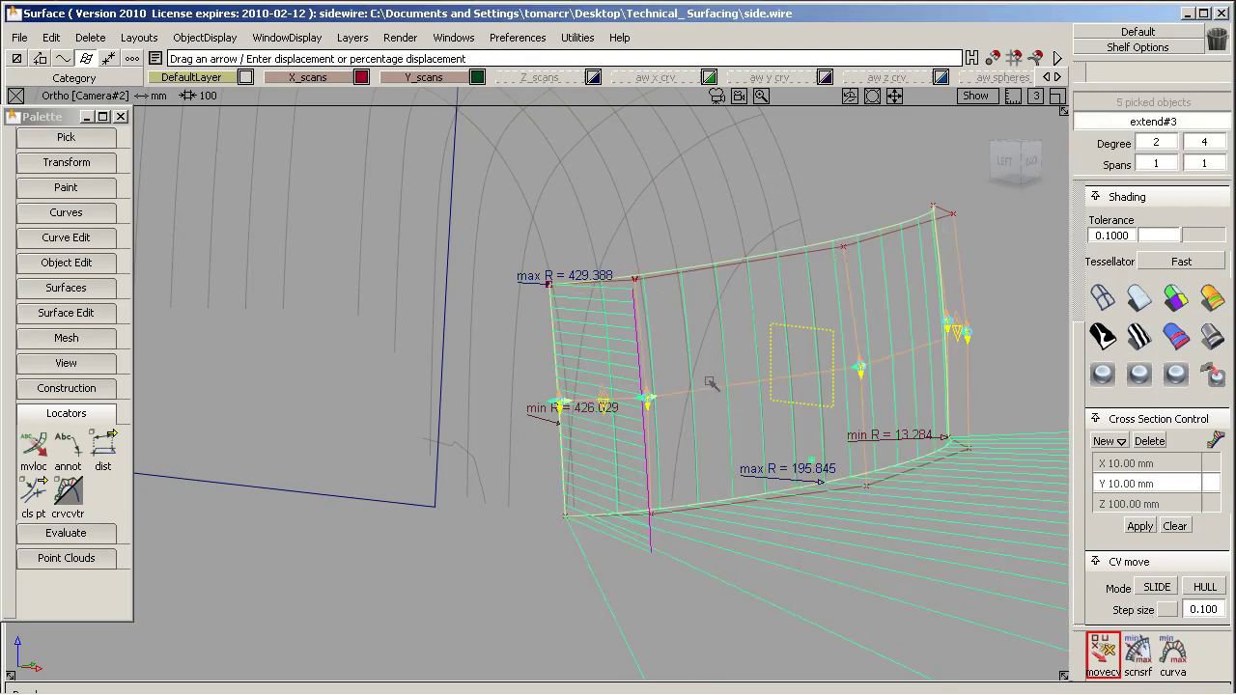
{"action": "left_click_drag", "start_coordinate": [860, 359], "coordinate": [861, 331]}
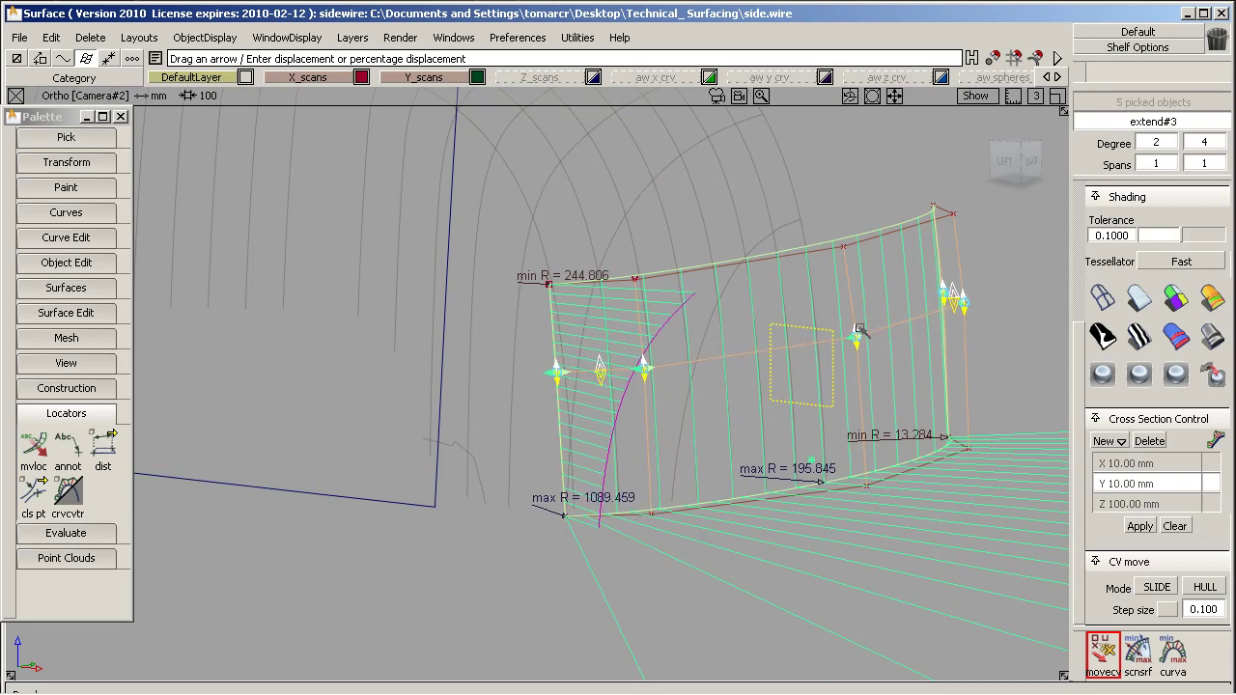
Delete the curvature locators from the model.
{"action": "left_click_drag", "start_coordinate": [847, 388], "coordinate": [838, 271], "text": "ctrl+shift"}
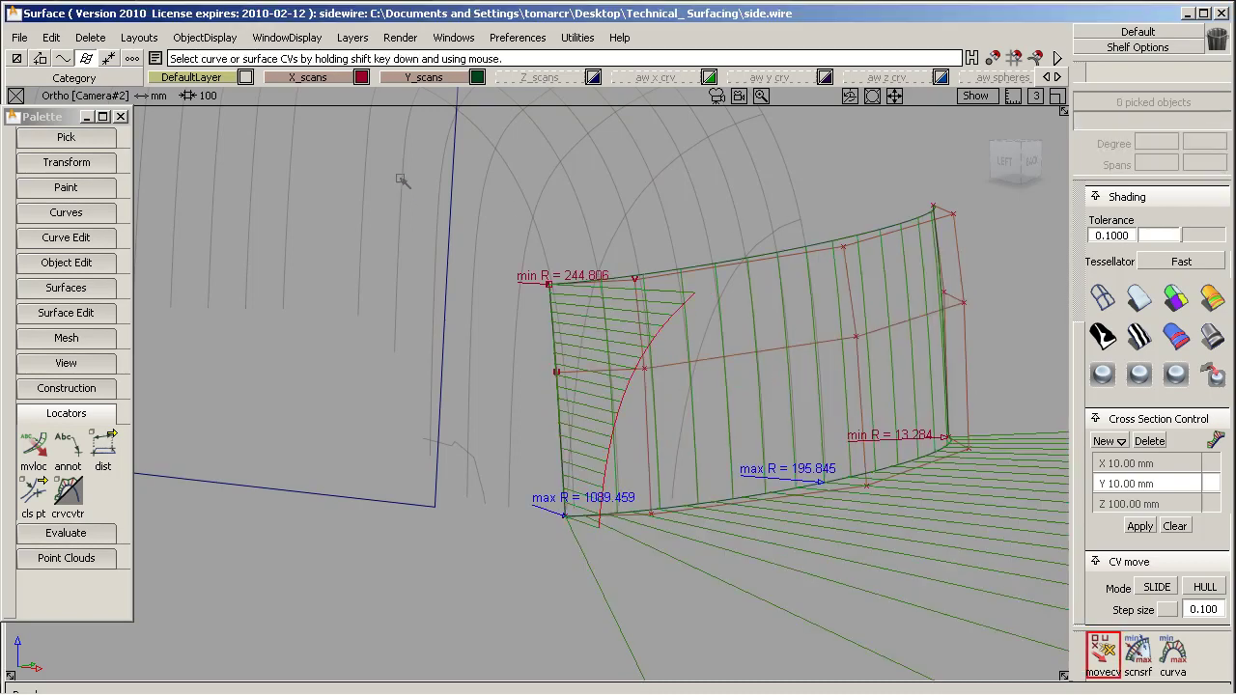
{"action": "left_click", "coordinate": [97, 38]}
{"action": "left_click", "coordinate": [116, 112]}
Return CV move to NUV mode and nudge the lower and middle CV rows slightly outward along the normal onto the scan lines.
{"action": "right_click_drag", "start_coordinate": [637, 359], "coordinate": [718, 328], "text": "alt+shift"}
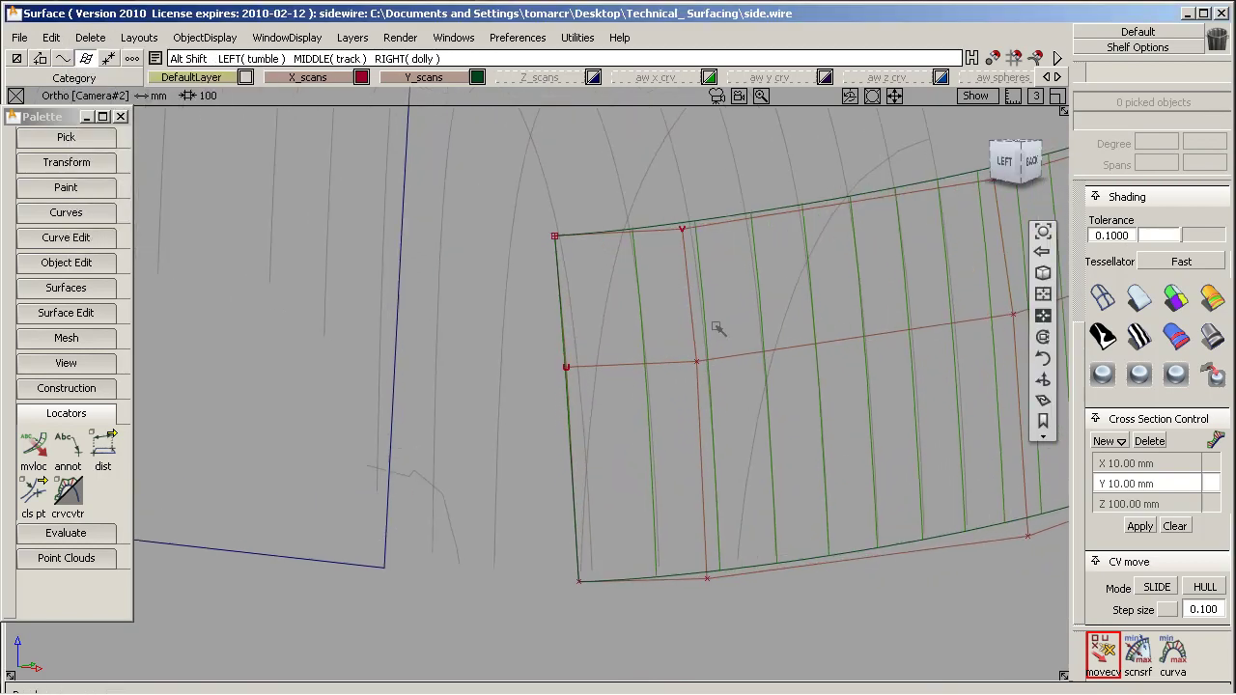
{"action": "middle_click_drag", "start_coordinate": [718, 328], "coordinate": [629, 299], "text": "alt+shift"}
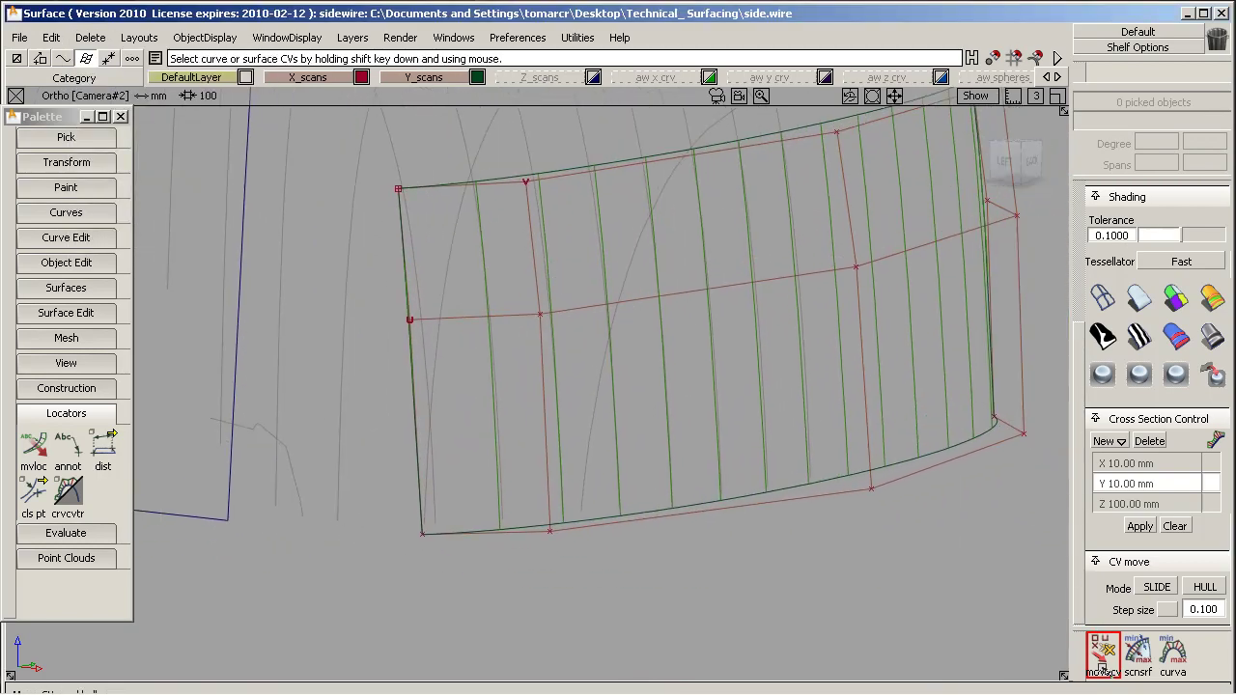
{"action": "left_click", "coordinate": [1157, 587]}
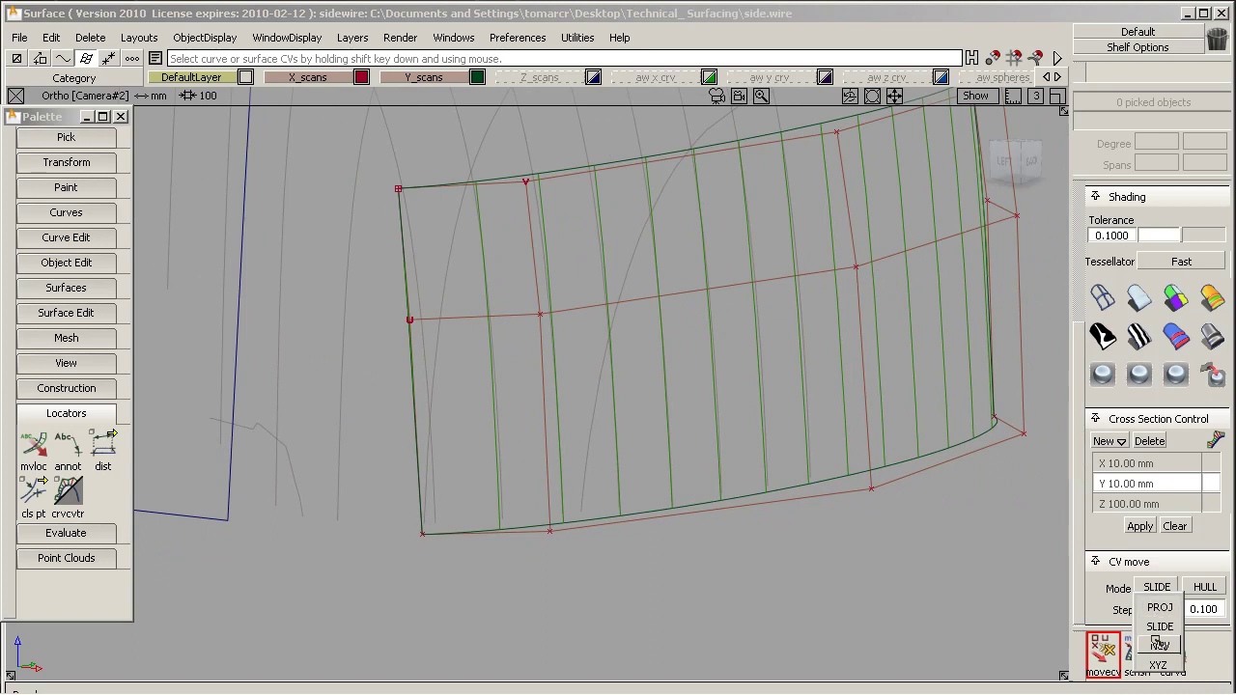
{"action": "left_click", "coordinate": [1158, 637]}
{"action": "left_click", "coordinate": [846, 497], "text": "shift"}
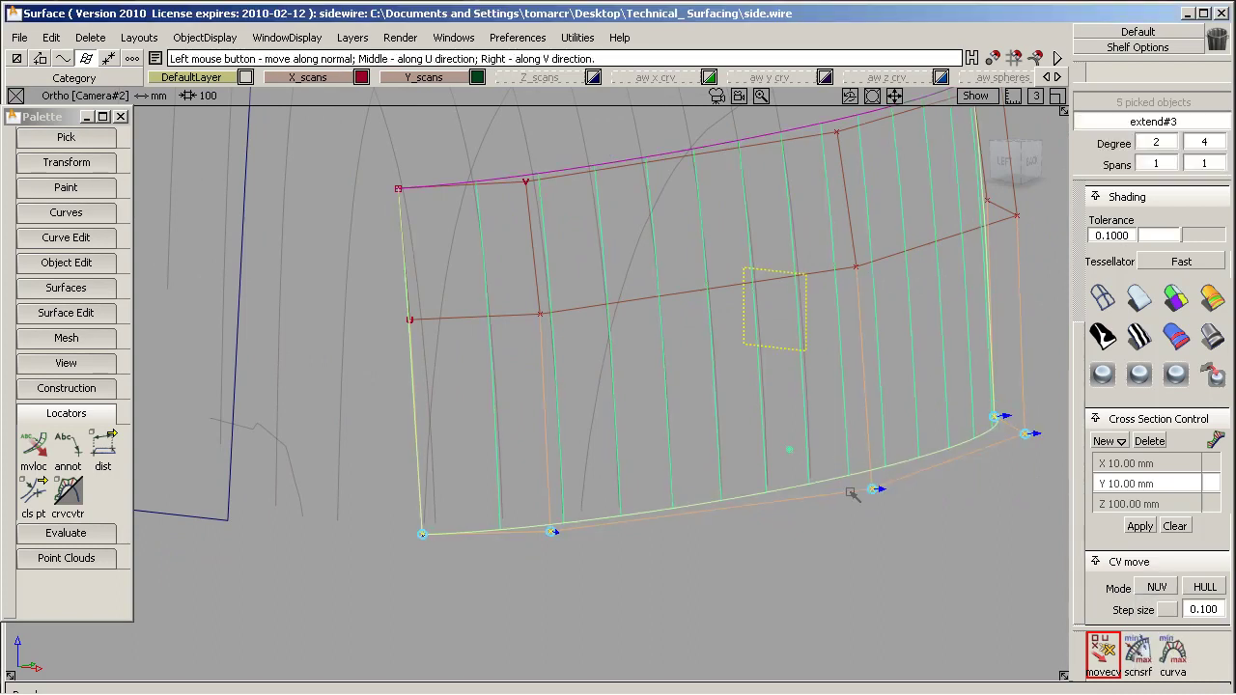
{"action": "left_click_drag", "start_coordinate": [851, 491], "coordinate": [854, 491]}
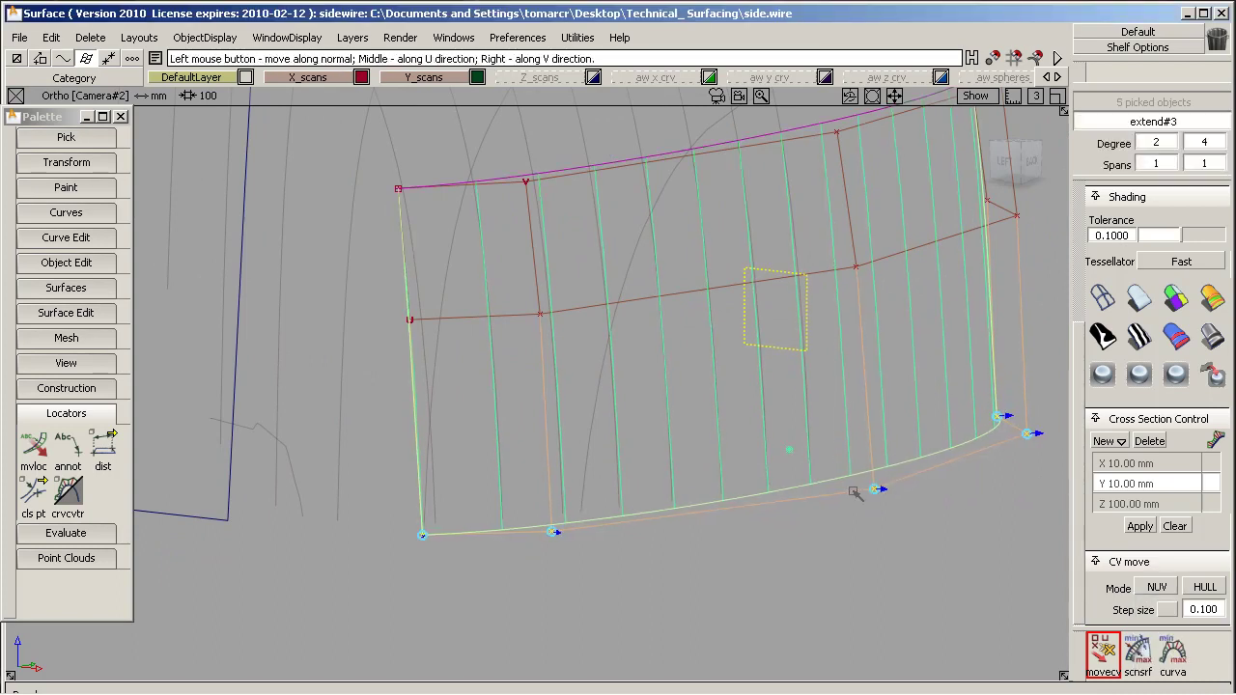
{"action": "left_click", "coordinate": [829, 273]}
{"action": "left_click_drag", "start_coordinate": [834, 273], "coordinate": [836, 272]}
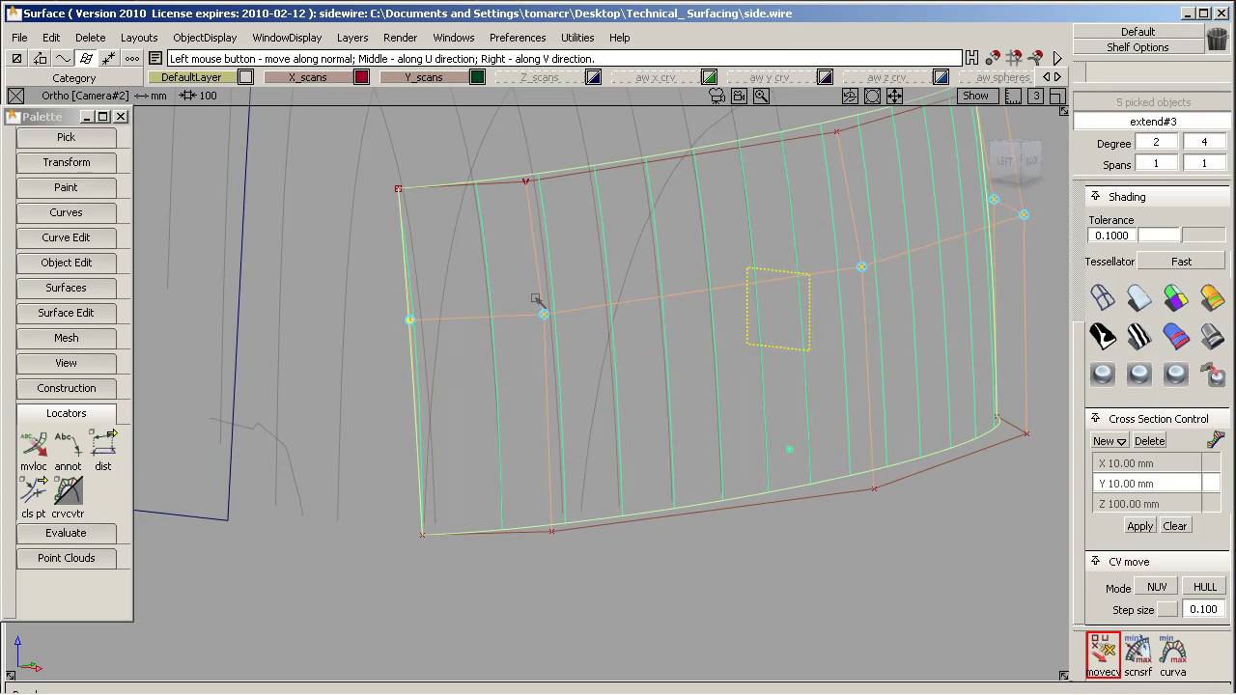
Shift the rear surface's second CV column slightly along V toward the side edge, and nudge the side-edge CV column along the normal.
{"action": "right_click_drag", "start_coordinate": [539, 294], "coordinate": [518, 294]}
{"action": "left_click", "coordinate": [411, 306]}
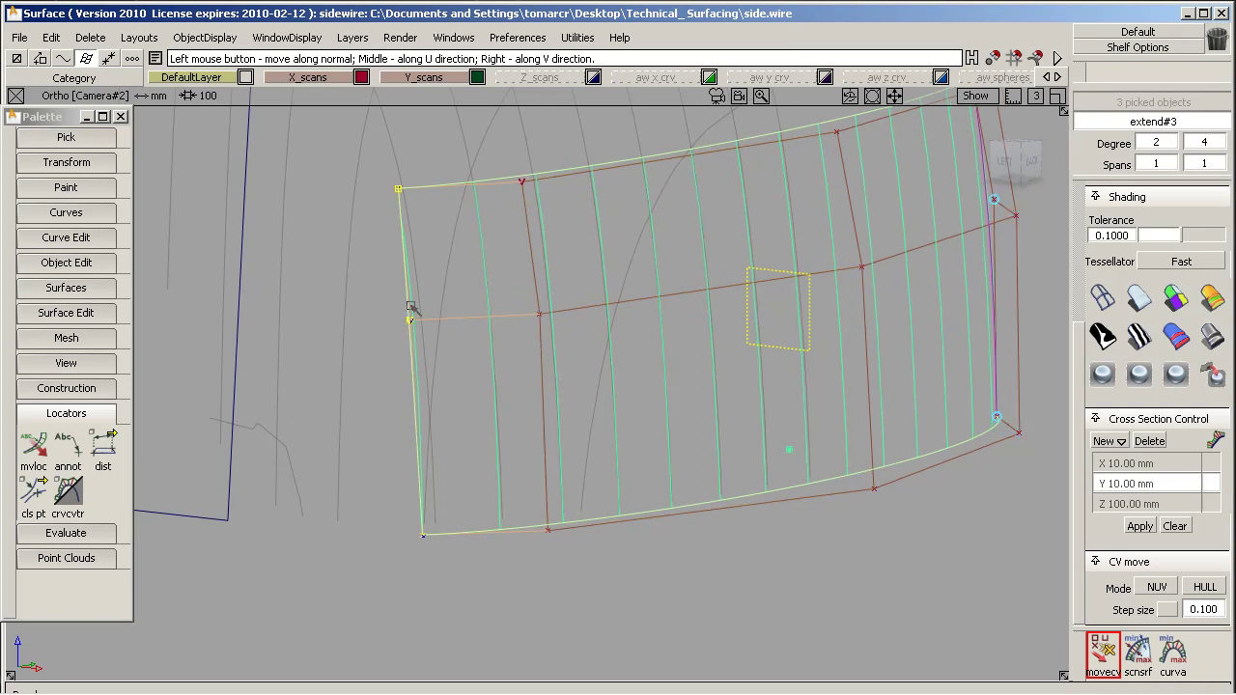
{"action": "left_click_drag", "start_coordinate": [411, 307], "coordinate": [413, 303]}
{"action": "left_click", "coordinate": [633, 193]}
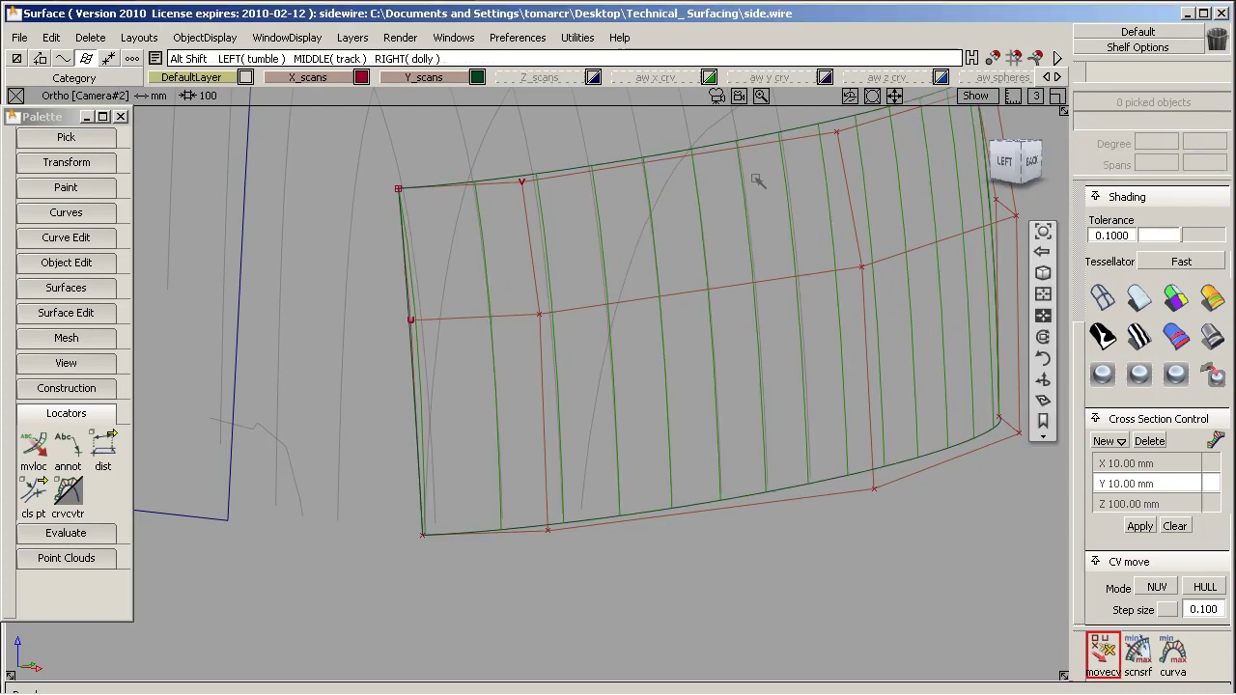
Pick the rear surface and turn off its CV/hull display.
{"action": "right_click_drag", "start_coordinate": [760, 179], "coordinate": [643, 332], "text": "alt+shift"}
{"action": "middle_click_drag", "start_coordinate": [643, 330], "coordinate": [746, 339], "text": "alt+shift"}
{"action": "left_click_drag", "start_coordinate": [740, 294], "coordinate": [676, 325], "text": "ctrl+shift"}
{"action": "left_click", "coordinate": [741, 280]}
{"action": "scroll", "coordinate": [1145, 235], "scroll_direction": "up", "scroll_amount": 3}
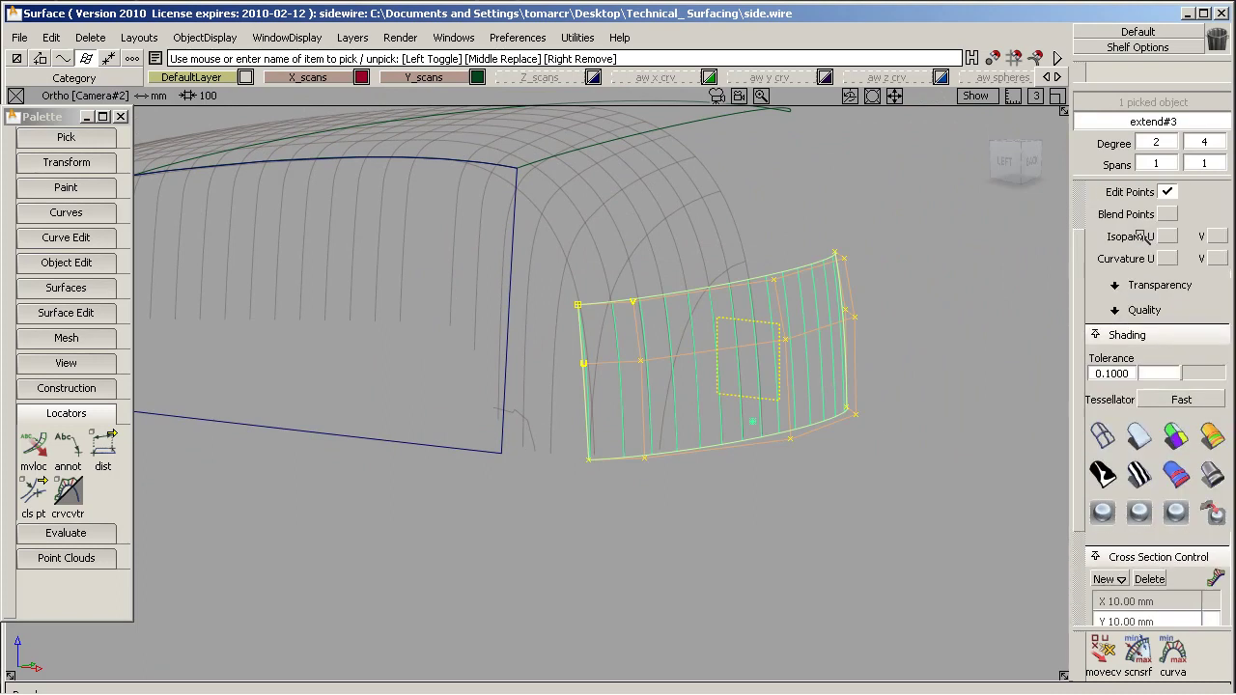
{"action": "scroll", "coordinate": [1175, 208], "scroll_direction": "up", "scroll_amount": 2}
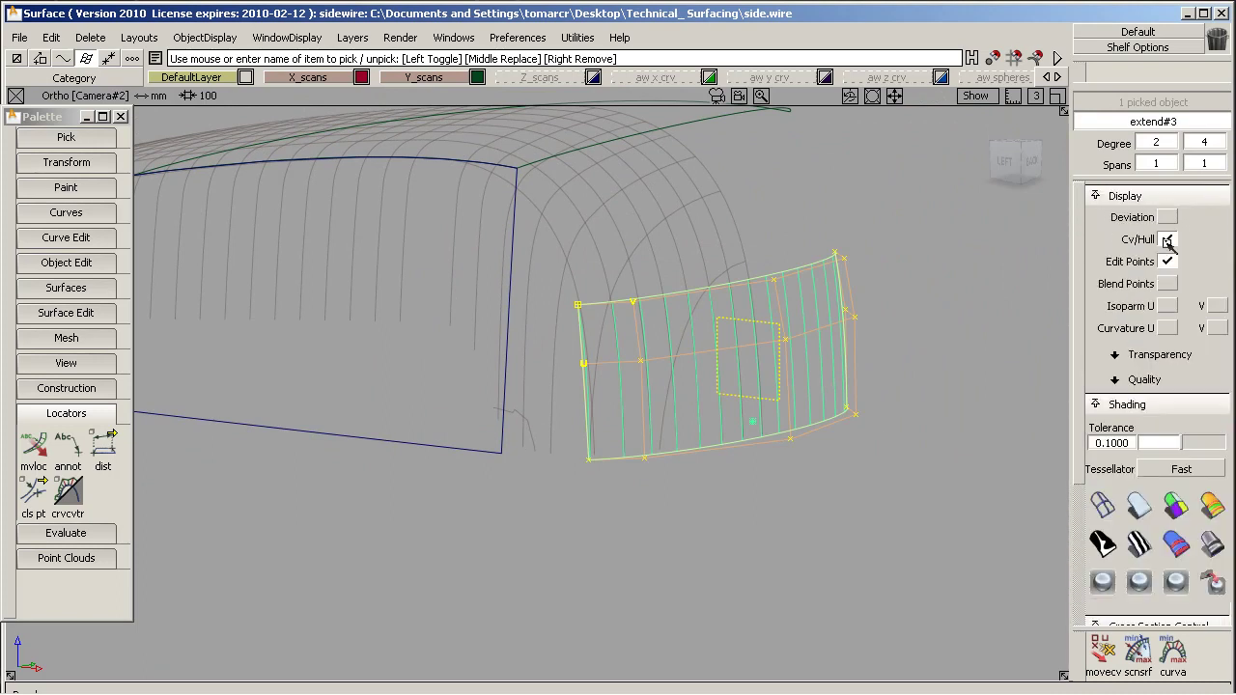
{"action": "left_click", "coordinate": [1167, 239]}
Clear the cross sections from the rear surface and deselect it.
{"action": "scroll", "coordinate": [1131, 600], "scroll_direction": "down", "scroll_amount": 3}
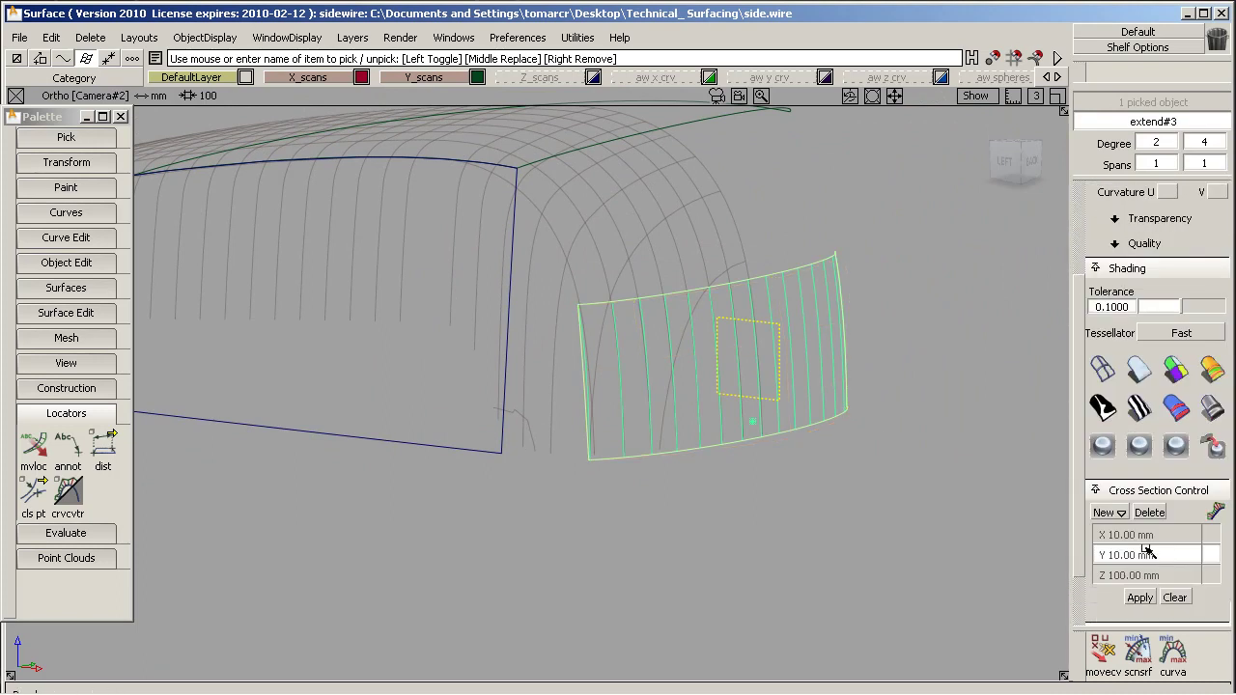
{"action": "left_click", "coordinate": [1174, 597]}
{"action": "left_click_drag", "start_coordinate": [667, 442], "coordinate": [891, 388], "text": "ctrl+shift"}
{"action": "middle_click_drag", "start_coordinate": [606, 385], "coordinate": [737, 428], "text": "alt+shift"}
{"action": "right_click_drag", "start_coordinate": [737, 428], "coordinate": [703, 405], "text": "alt+shift"}
{"action": "mouse_move", "coordinate": [704, 404]}
{"action": "left_mouse_down", "text": "alt+shift"}
{"action": "mouse_move", "coordinate": [692, 395]}
{"action": "mouse_move", "coordinate": [759, 406]}
{"action": "mouse_move", "coordinate": [729, 405]}
{"action": "left_mouse_up", "text": "alt+shift"}
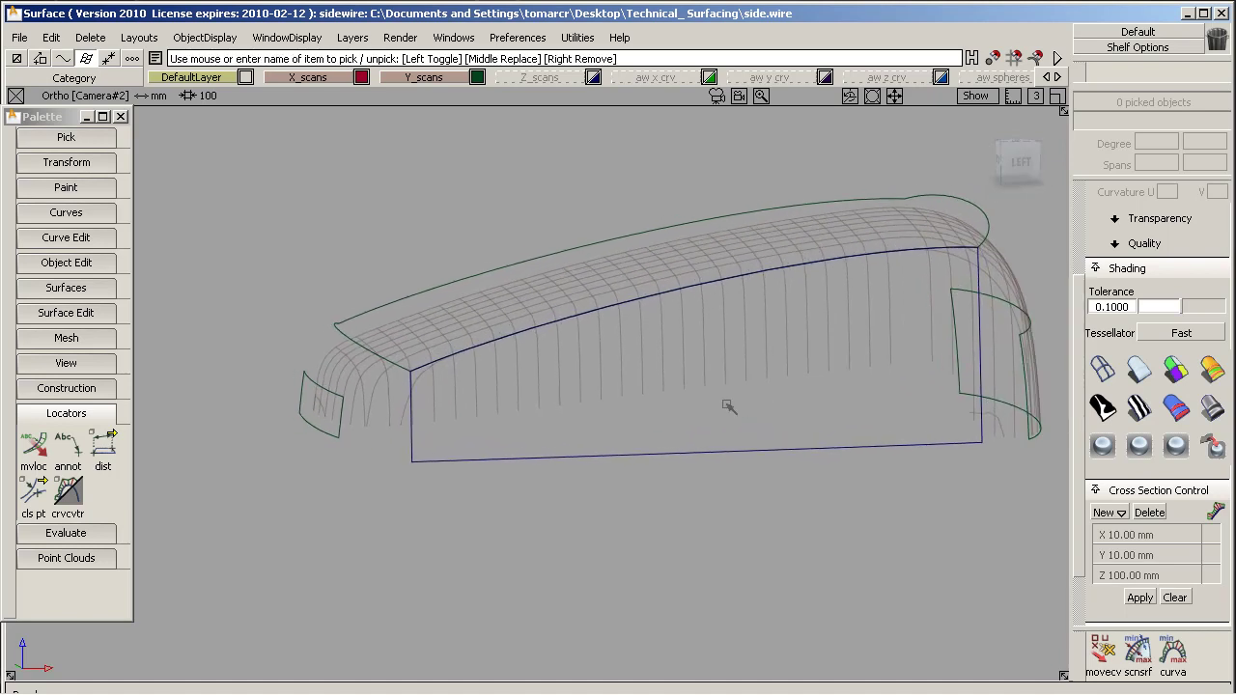